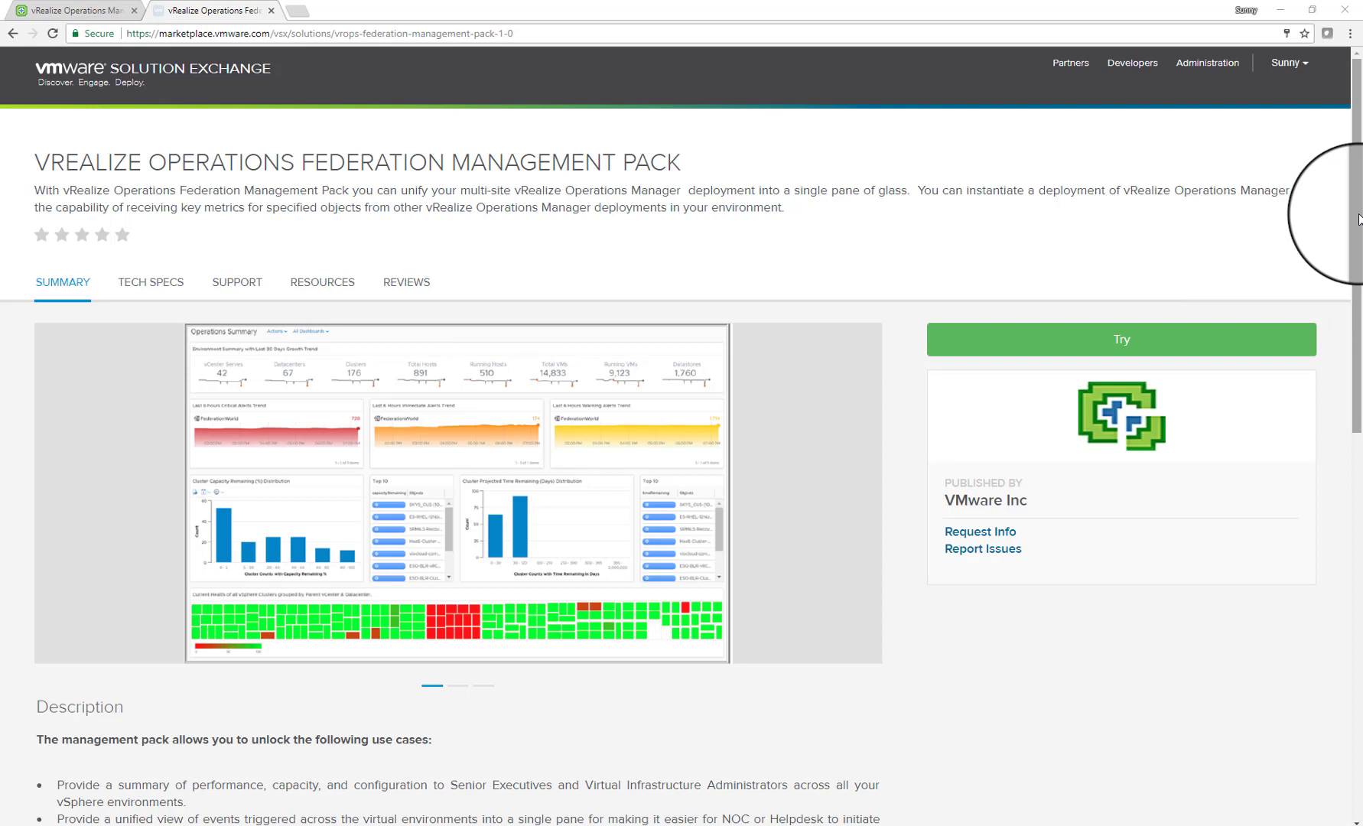
Review the Federation pack's Tech Specs and Compatibility details, then list its Resources documents
{"action": "left_click", "coordinate": [157, 284]}
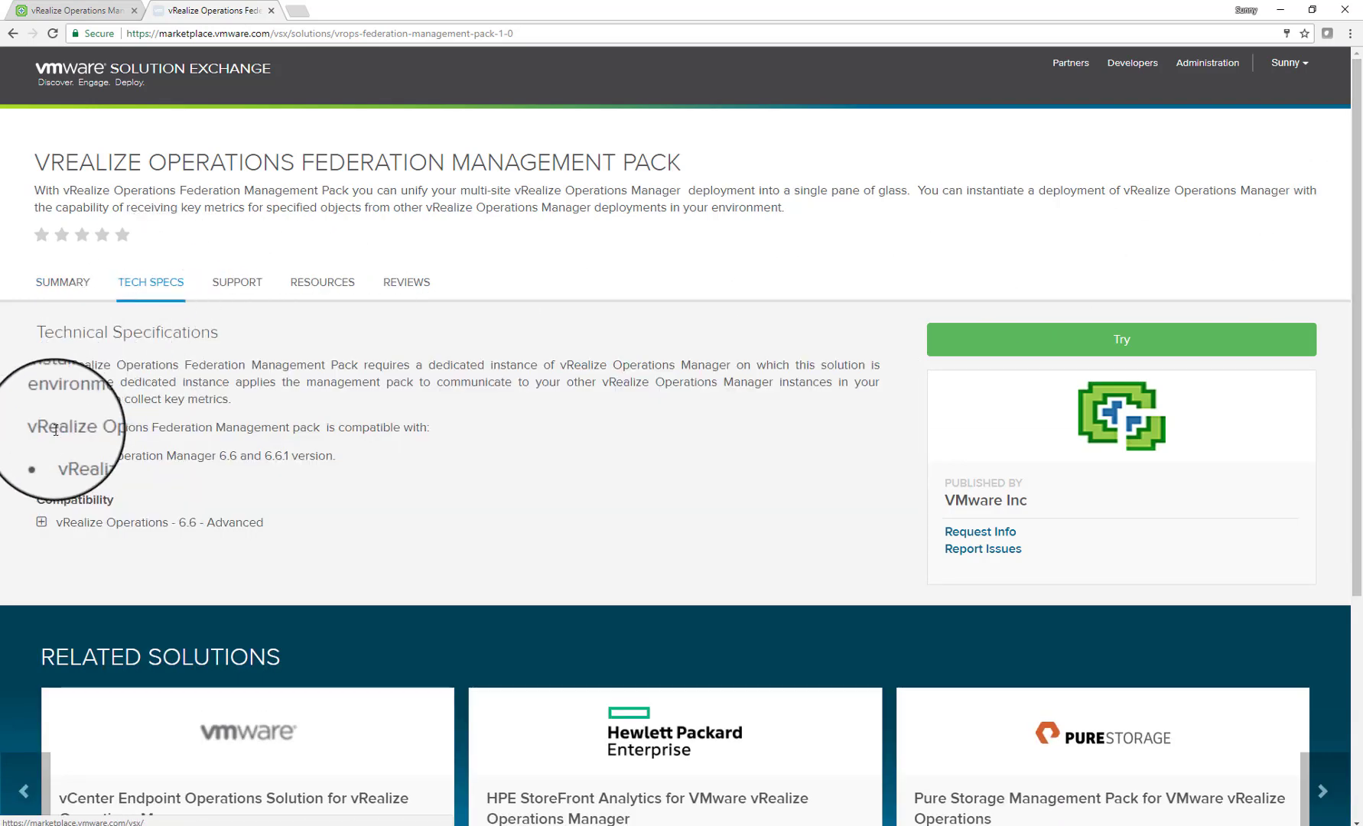
{"action": "left_click", "coordinate": [41, 523]}
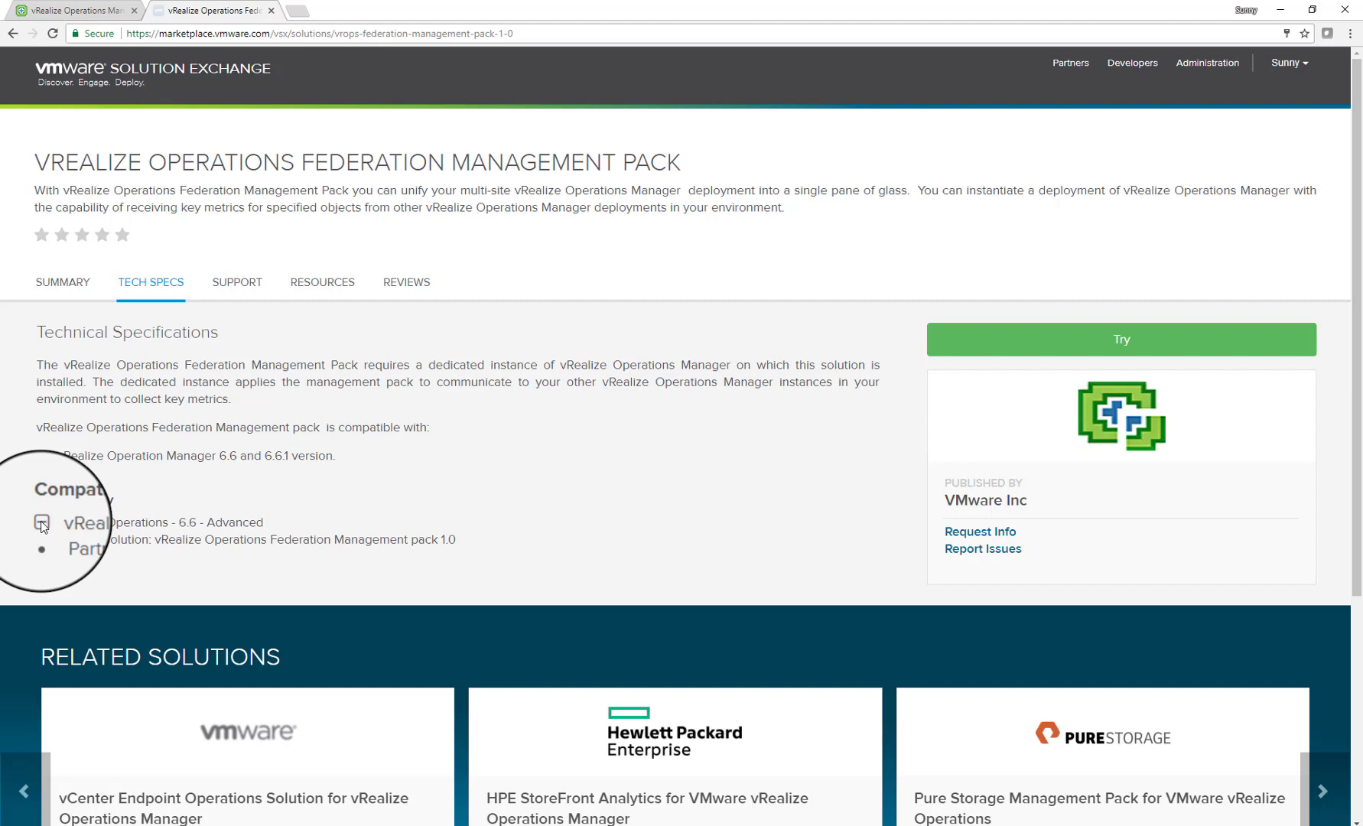
{"action": "left_click", "coordinate": [301, 287]}
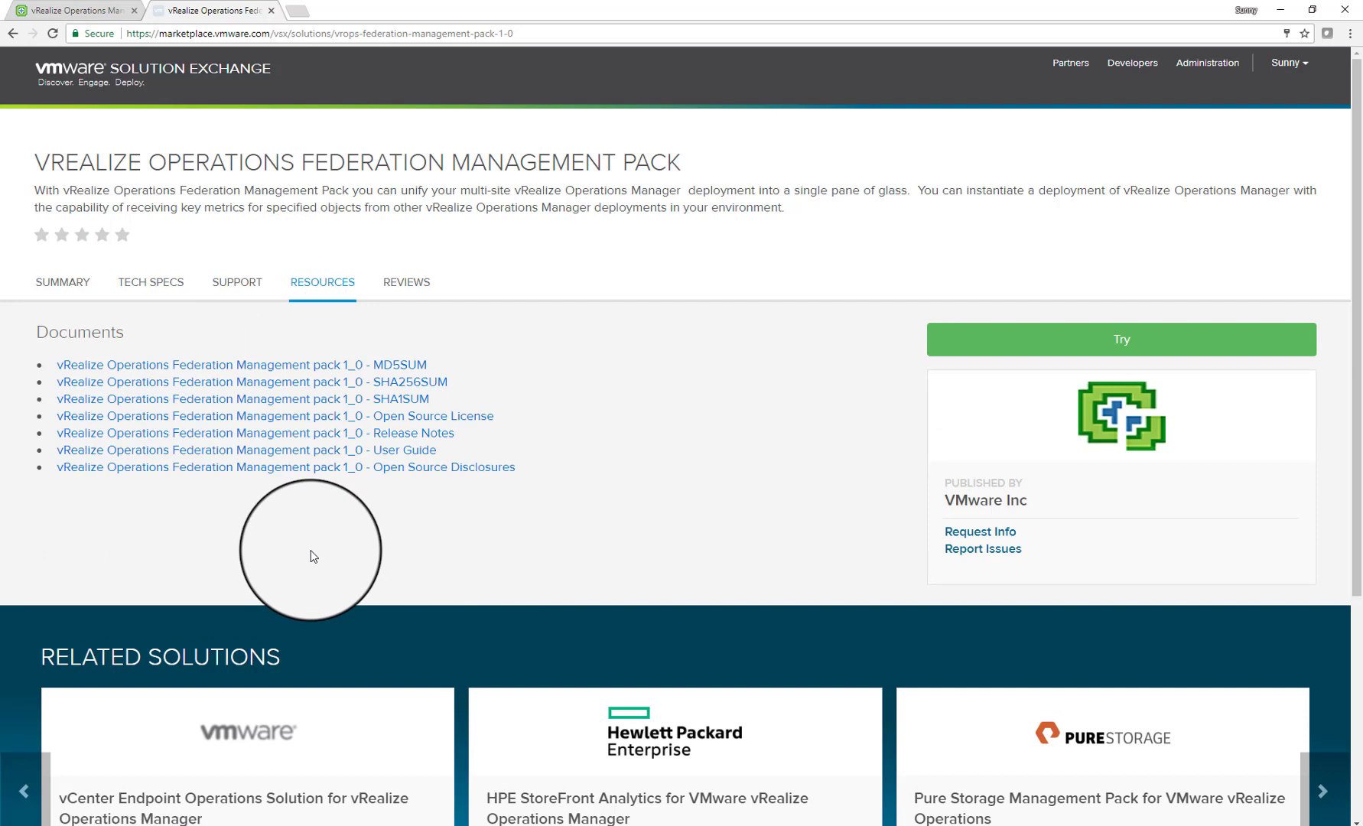
Open the Federation Management Pack 1.0 User Guide PDF and scroll through its Contents page
{"action": "left_click", "coordinate": [388, 453]}
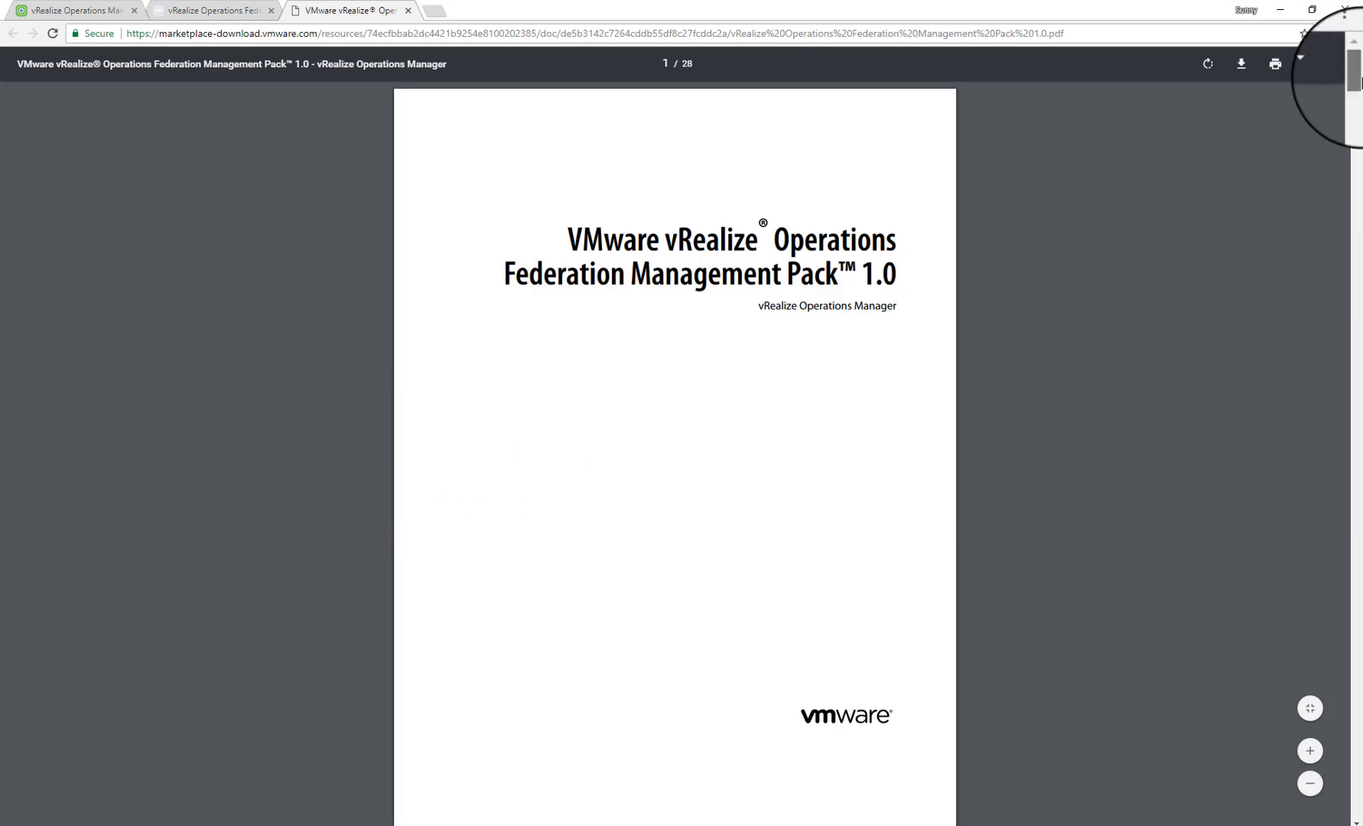
{"action": "left_click_drag", "start_coordinate": [1359, 80], "coordinate": [1361, 128]}
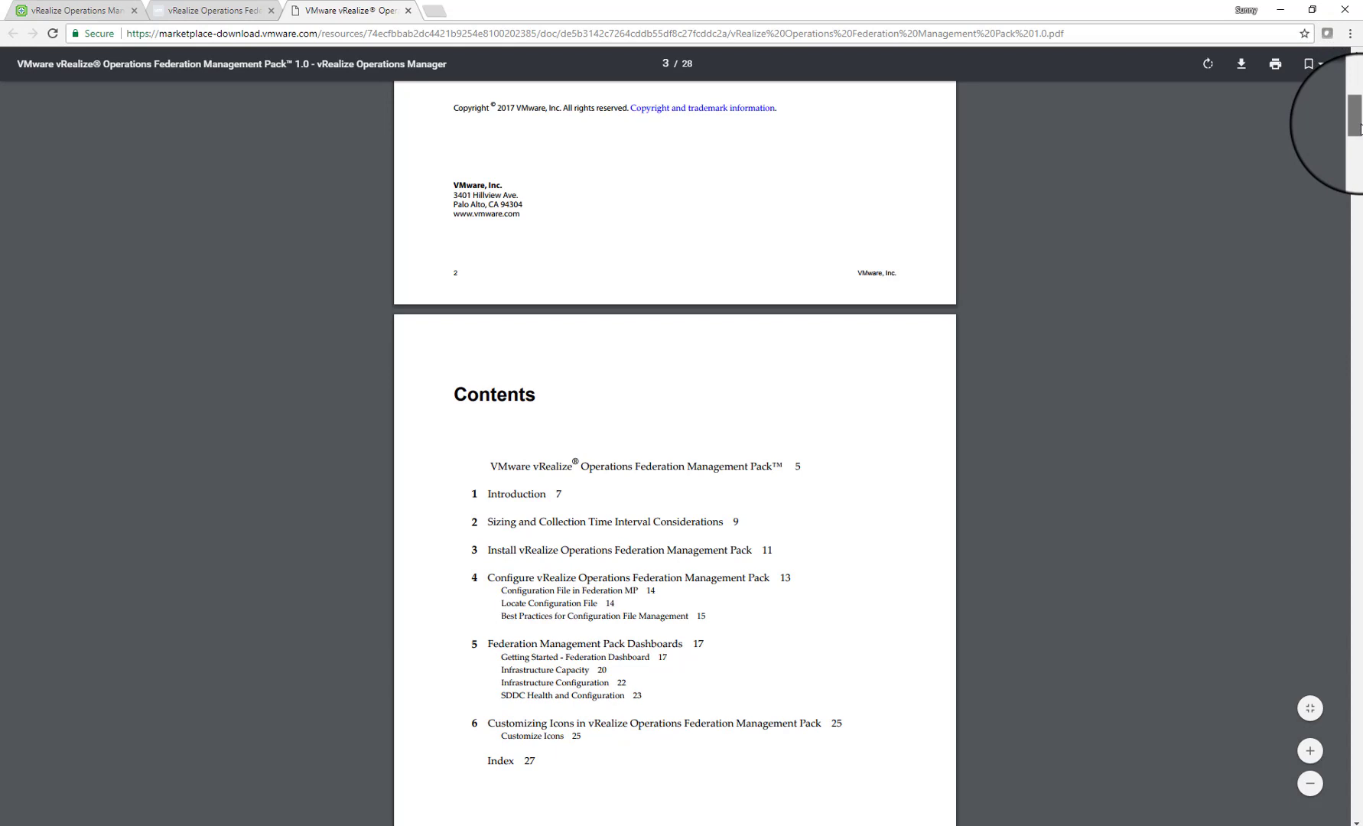
{"action": "left_click_drag", "start_coordinate": [1361, 129], "coordinate": [1360, 139]}
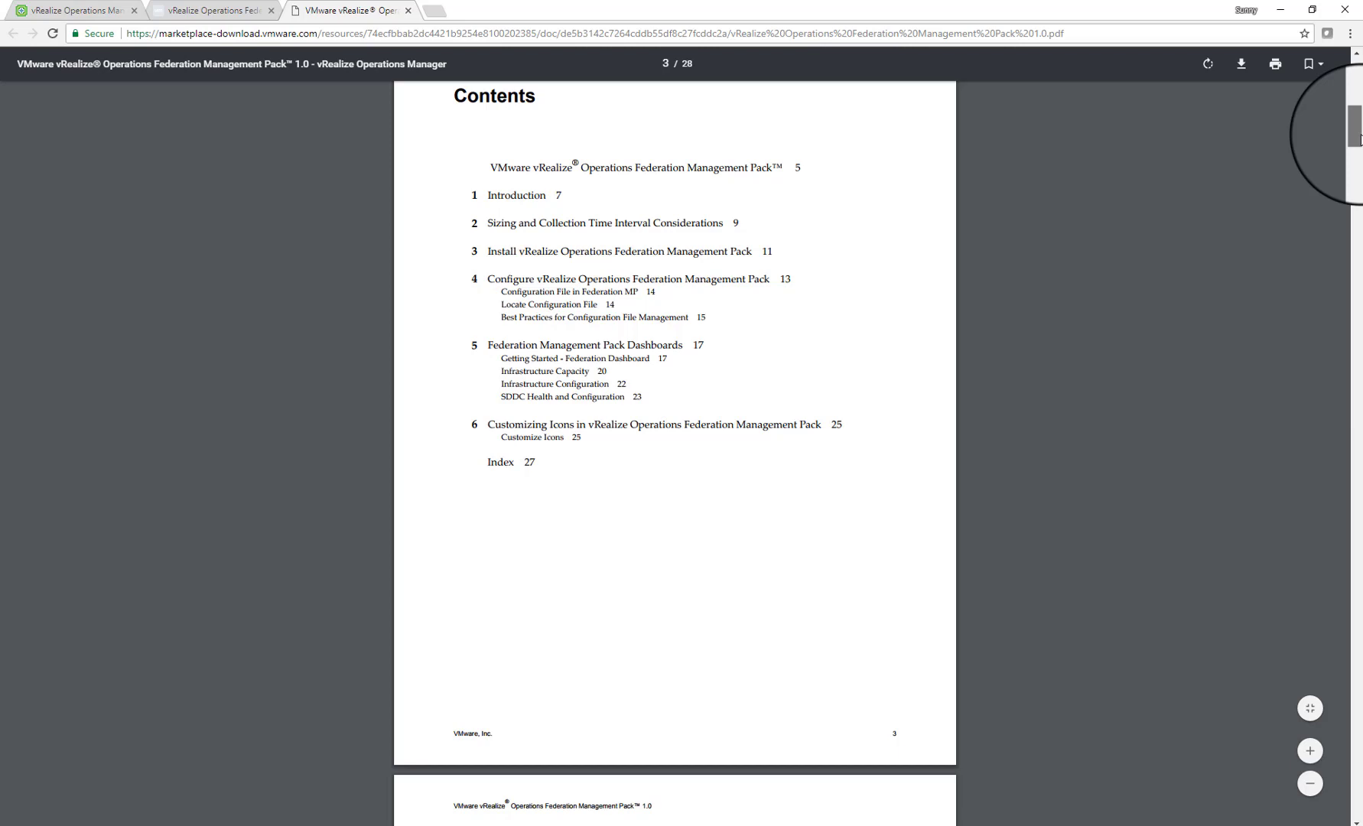
{"action": "left_click_drag", "start_coordinate": [1361, 140], "coordinate": [1356, 79]}
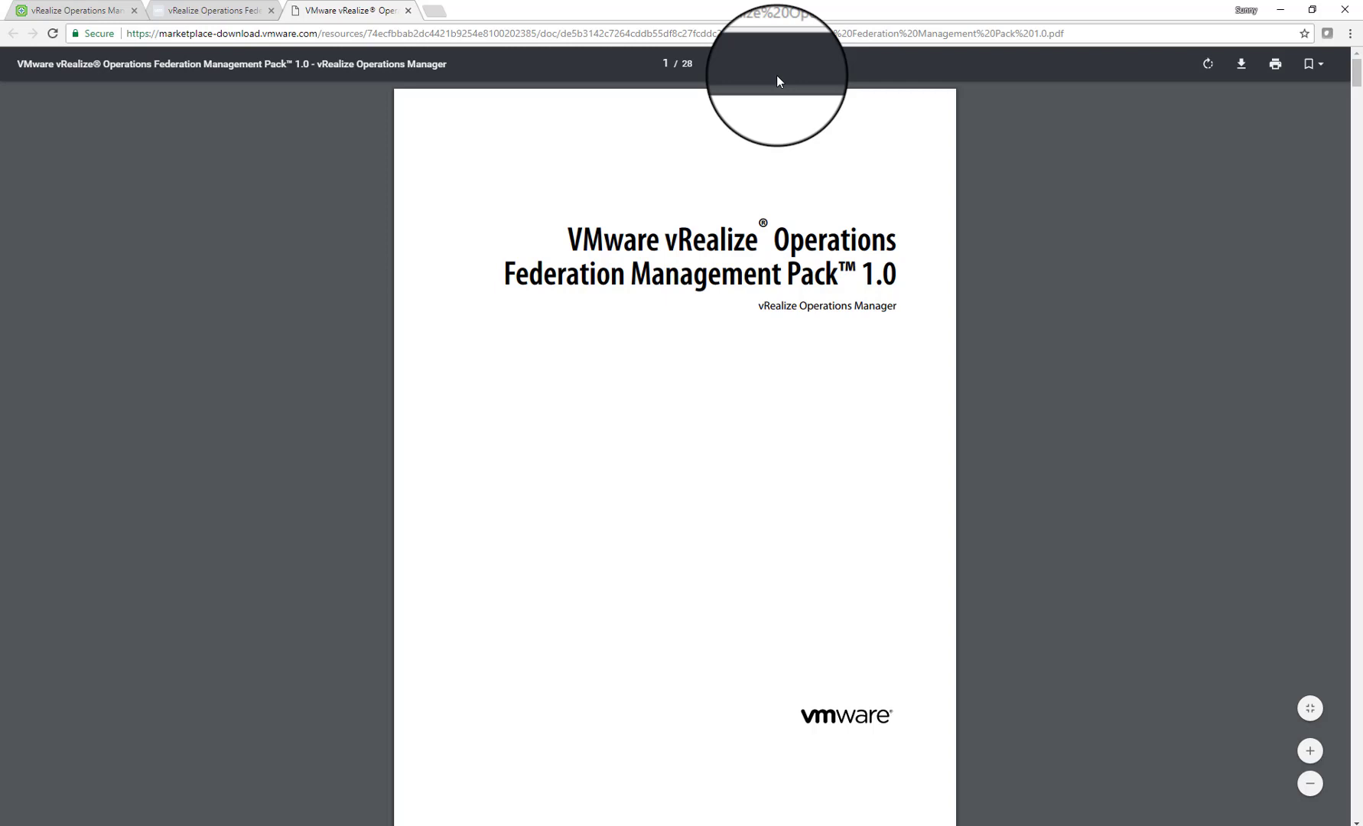
Back in the vROps setup page, start a New Installation and advance to the password step
{"action": "left_click", "coordinate": [73, 11]}
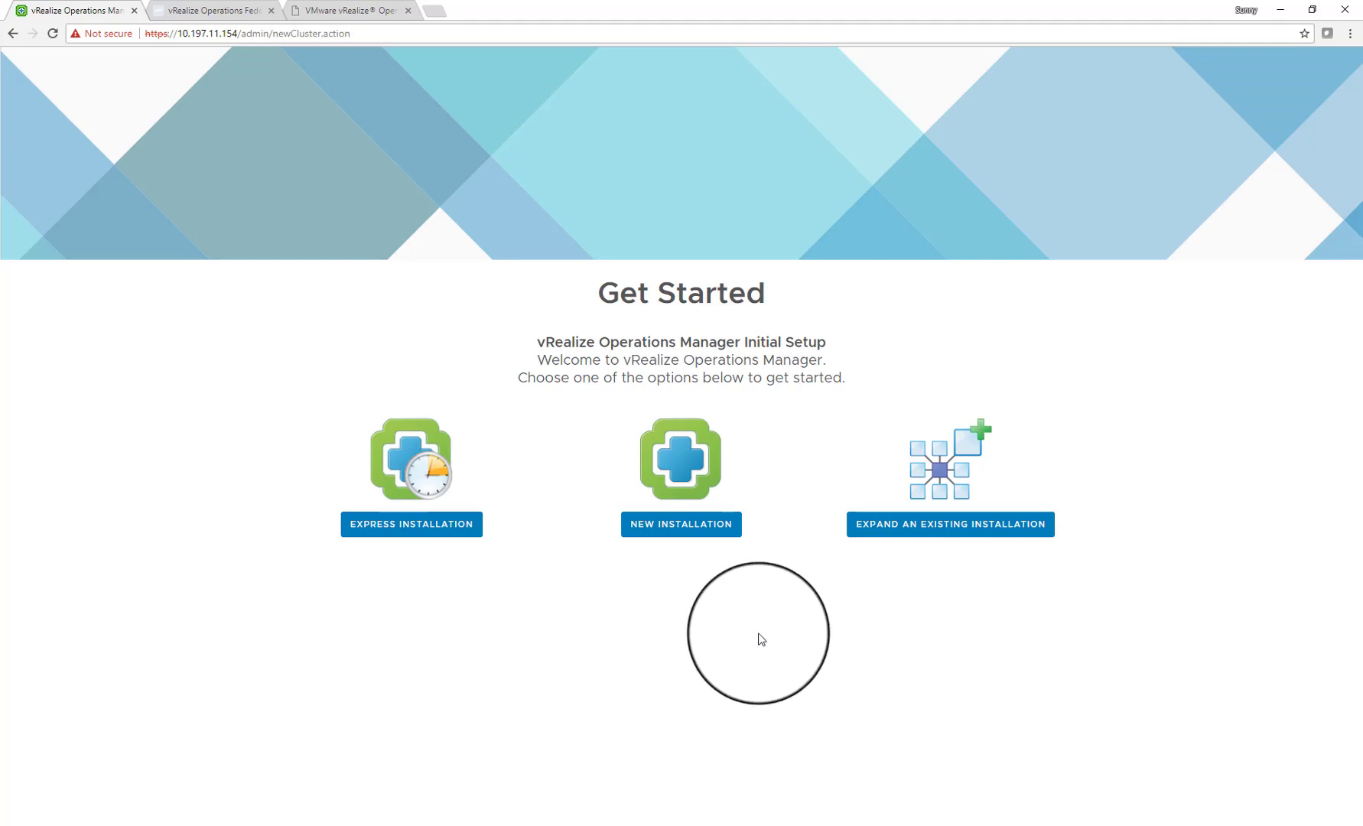
{"action": "left_click", "coordinate": [672, 536]}
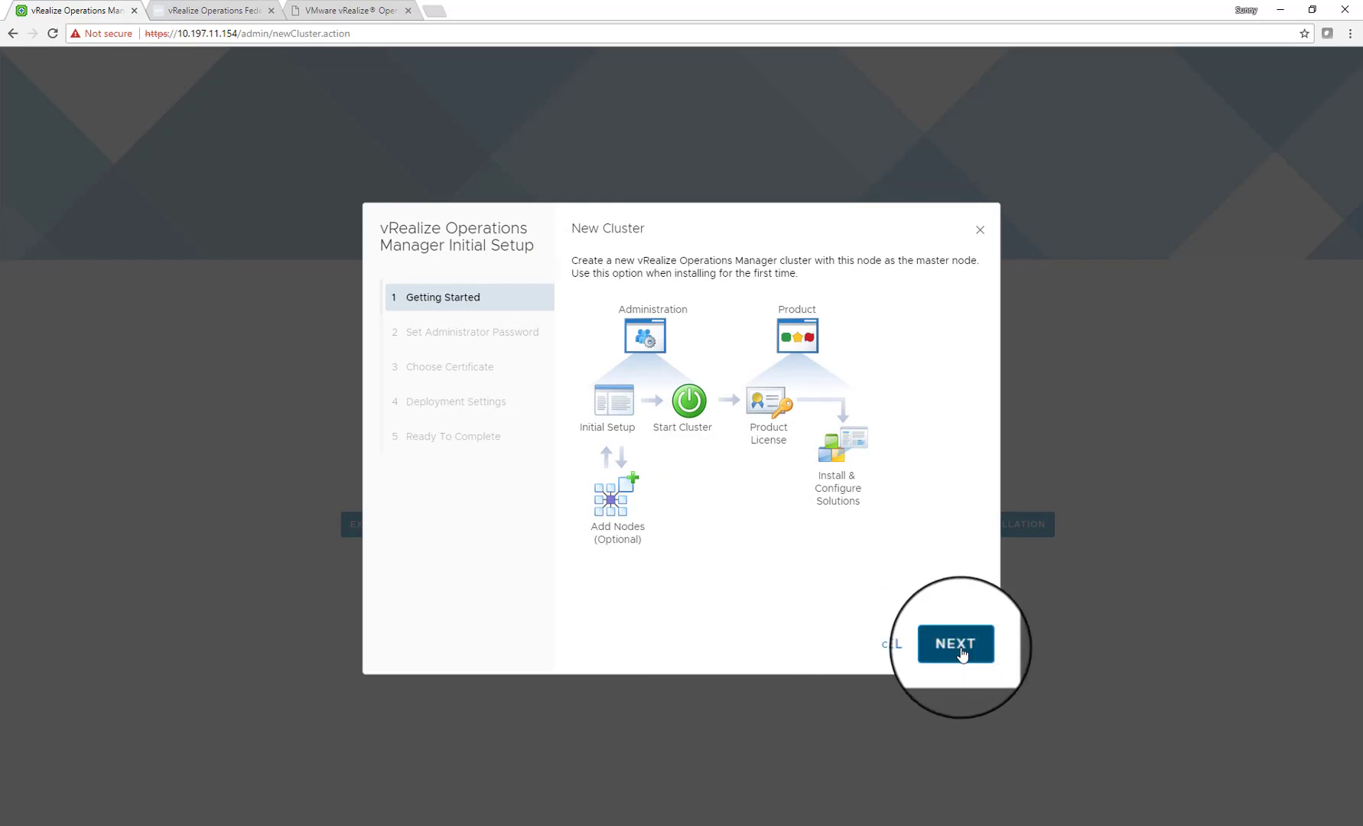
{"action": "left_click", "coordinate": [961, 655]}
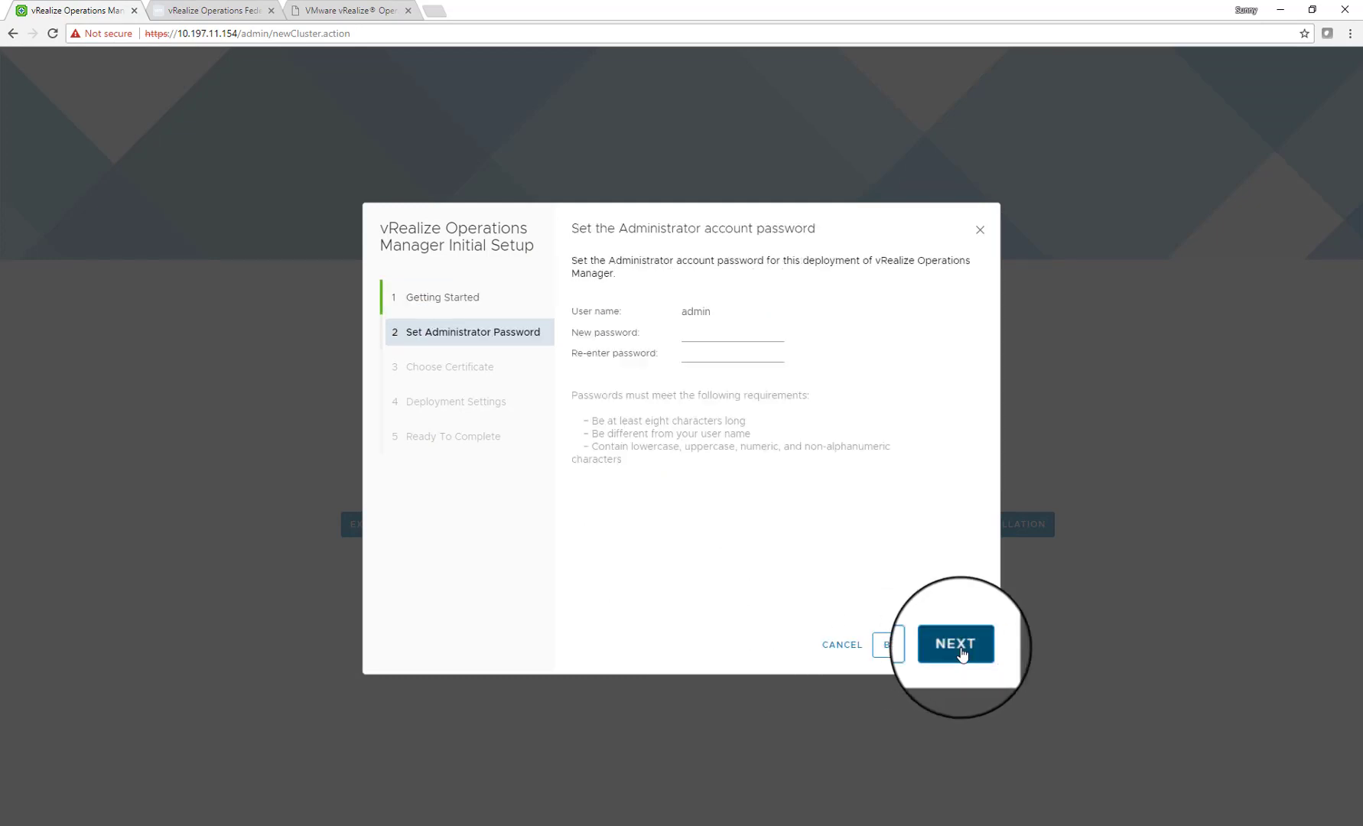
Enter and confirm the administrator password, then continue to certificate selection
{"action": "left_click", "coordinate": [746, 332]}
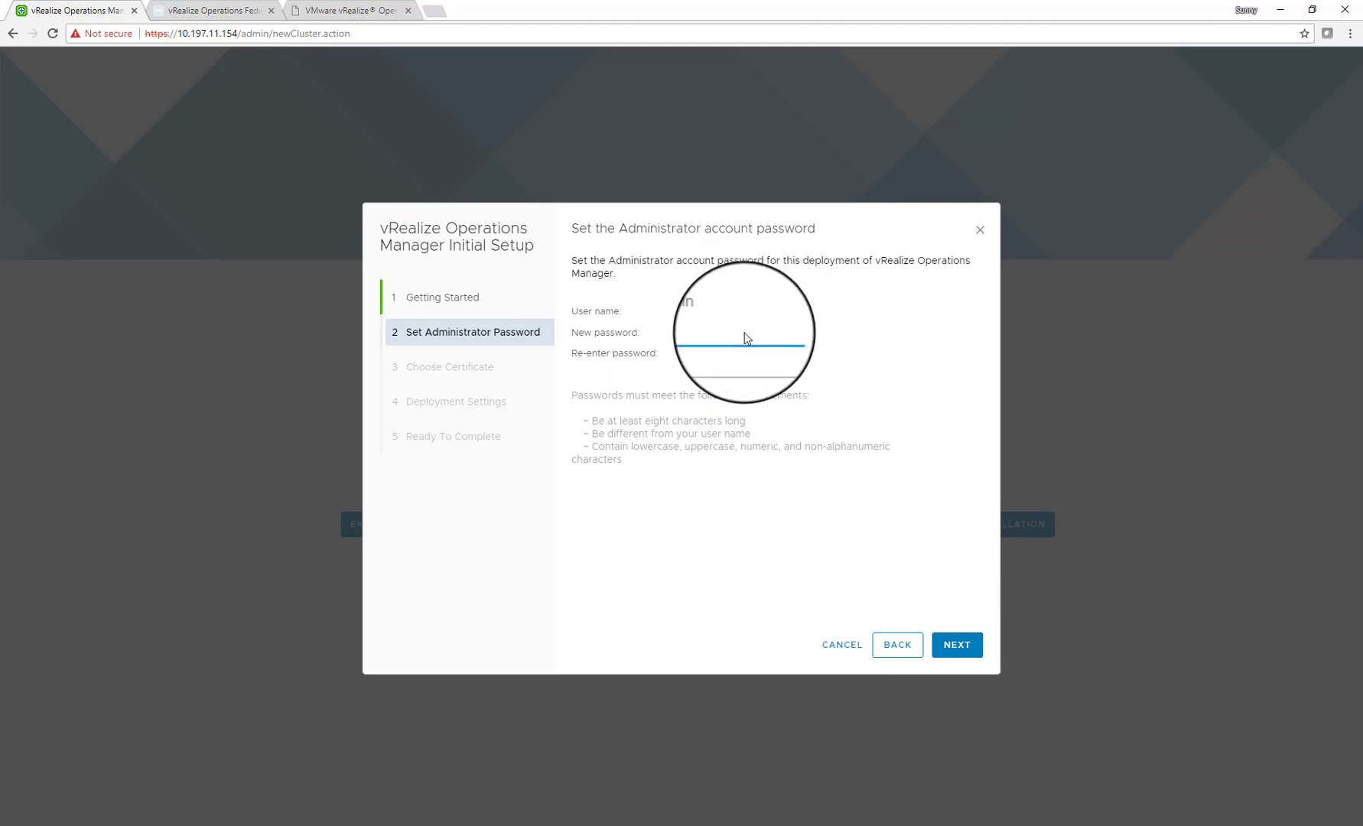
{"action": "type", "text": "••••••"}
{"action": "key", "text": "Tab"}
{"action": "type", "text": "••••••••"}
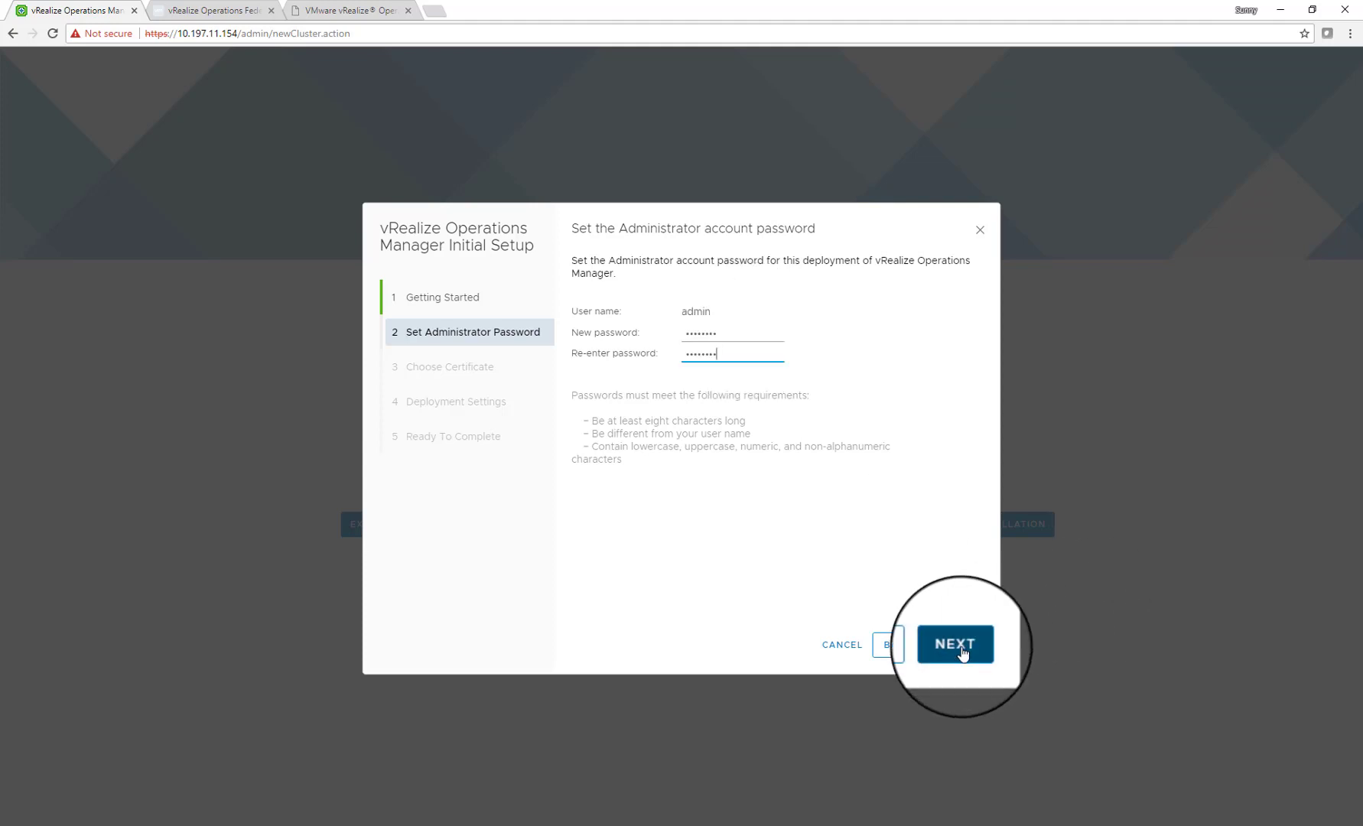
{"action": "left_click", "coordinate": [956, 645]}
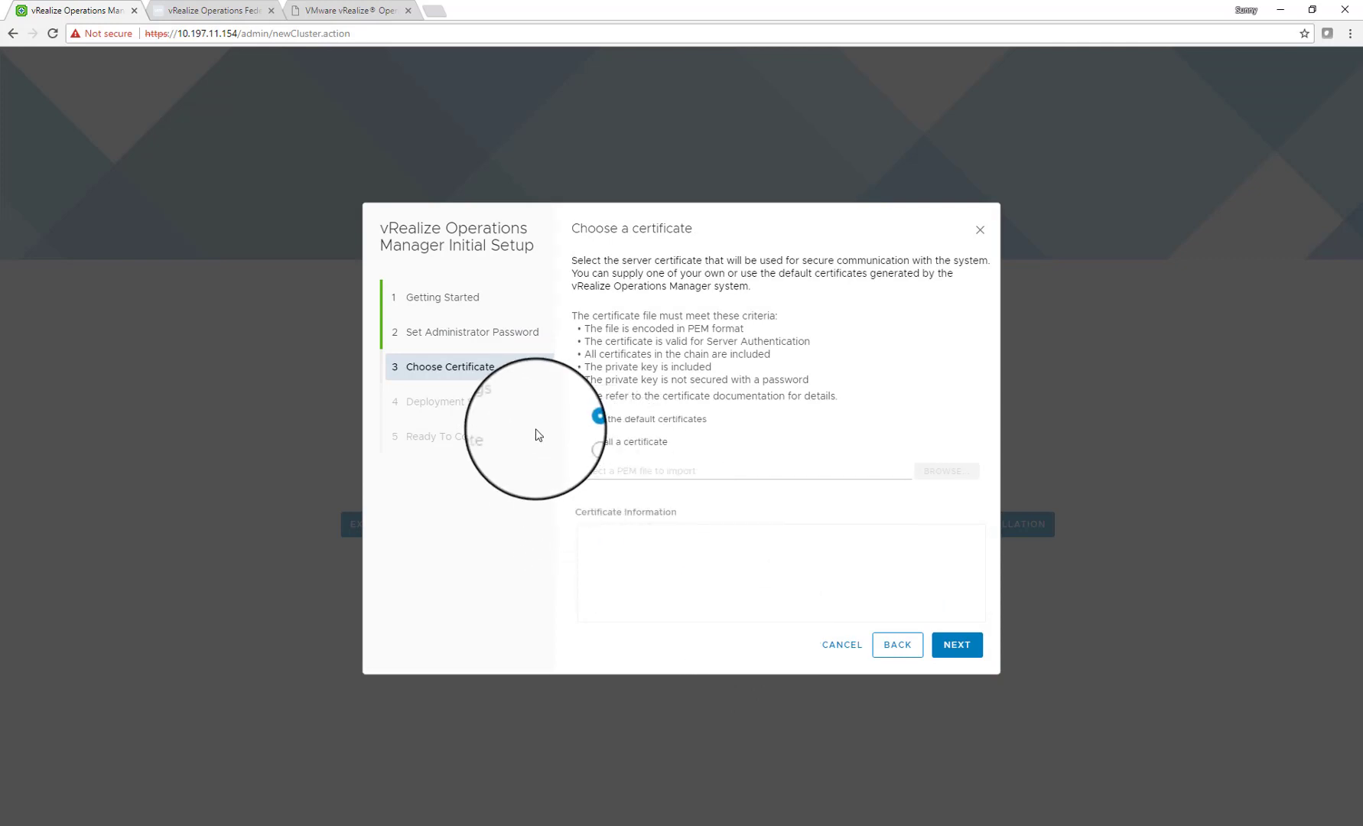
Keep the default certificates and name the cluster master node sun-vrops-federation
{"action": "left_click", "coordinate": [942, 651]}
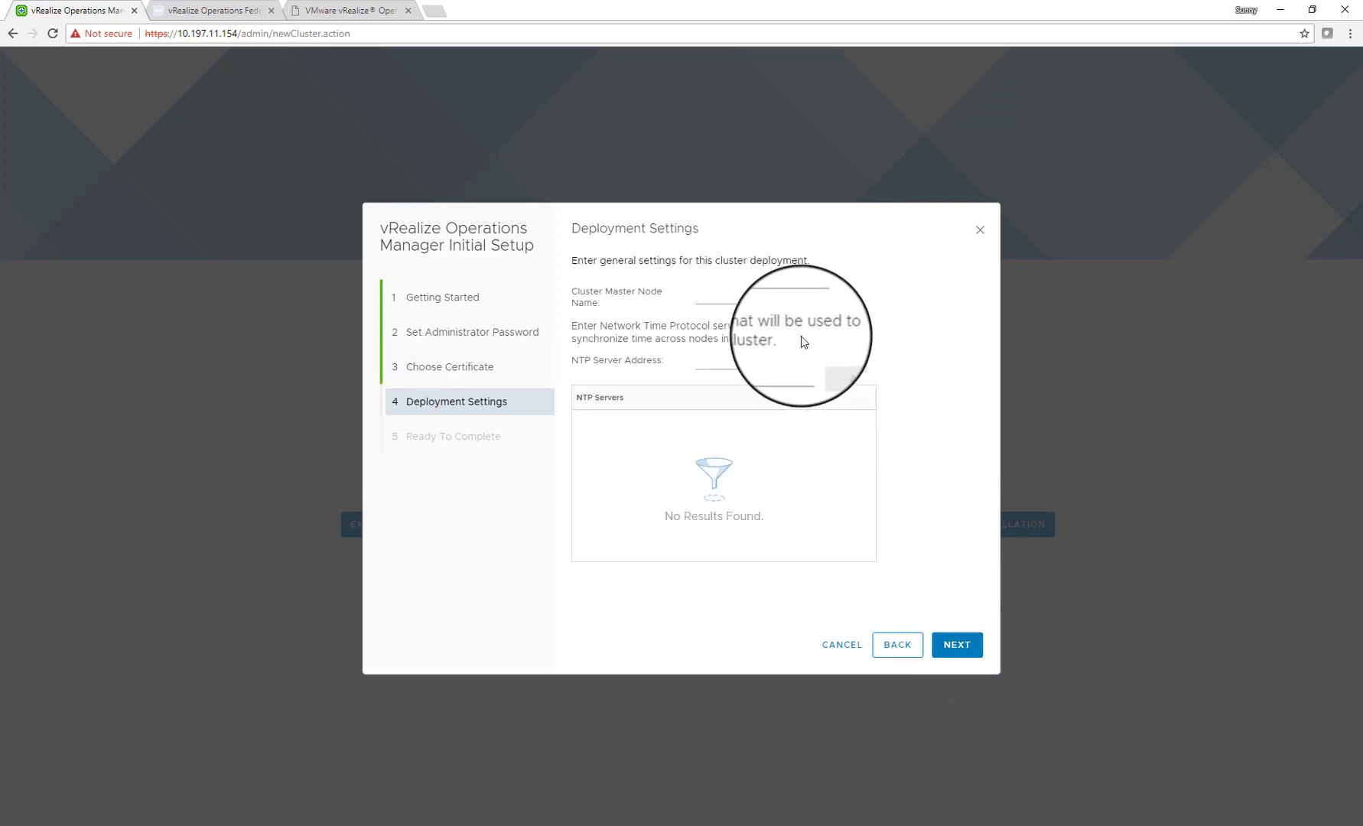
{"action": "left_click", "coordinate": [736, 299]}
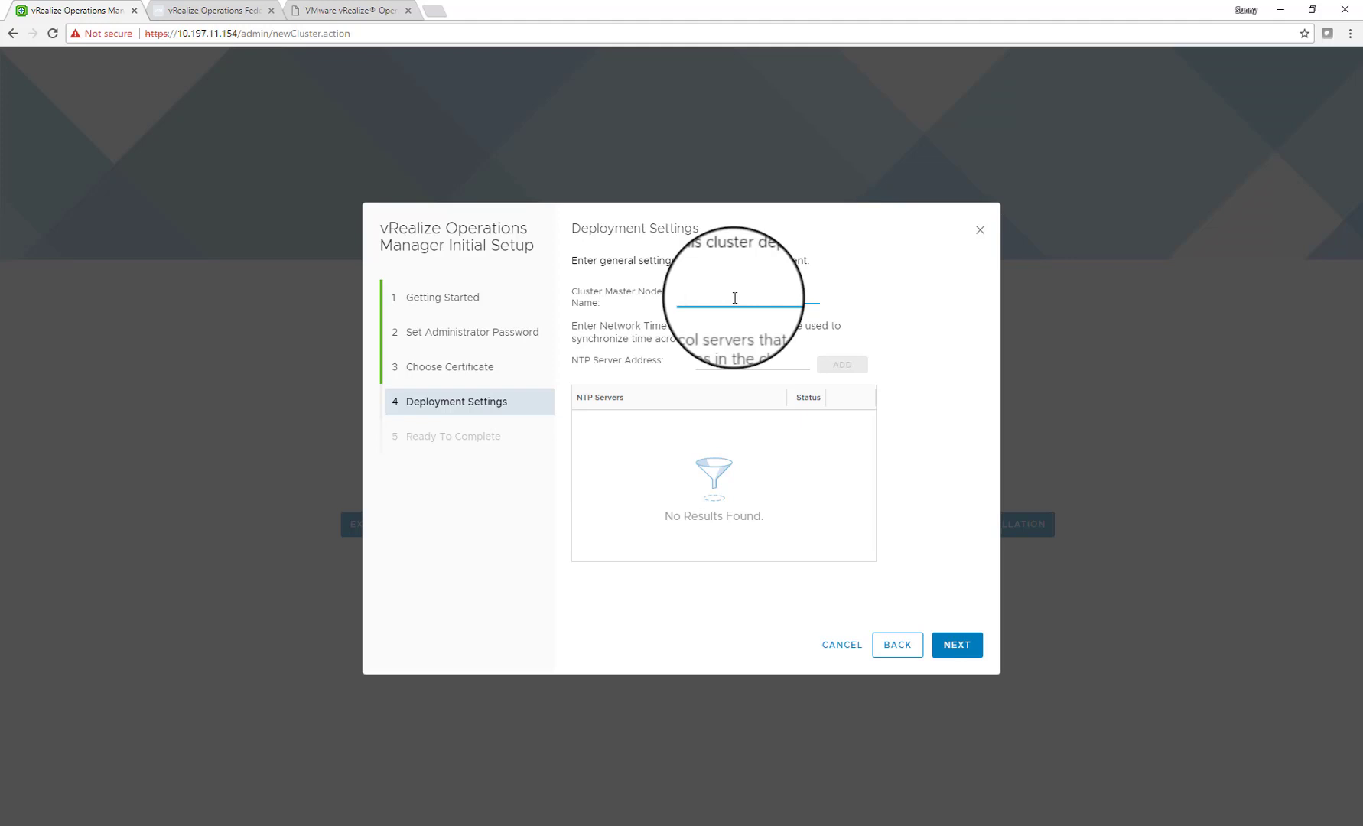
{"action": "type", "text": "sun-vrops-federation"}
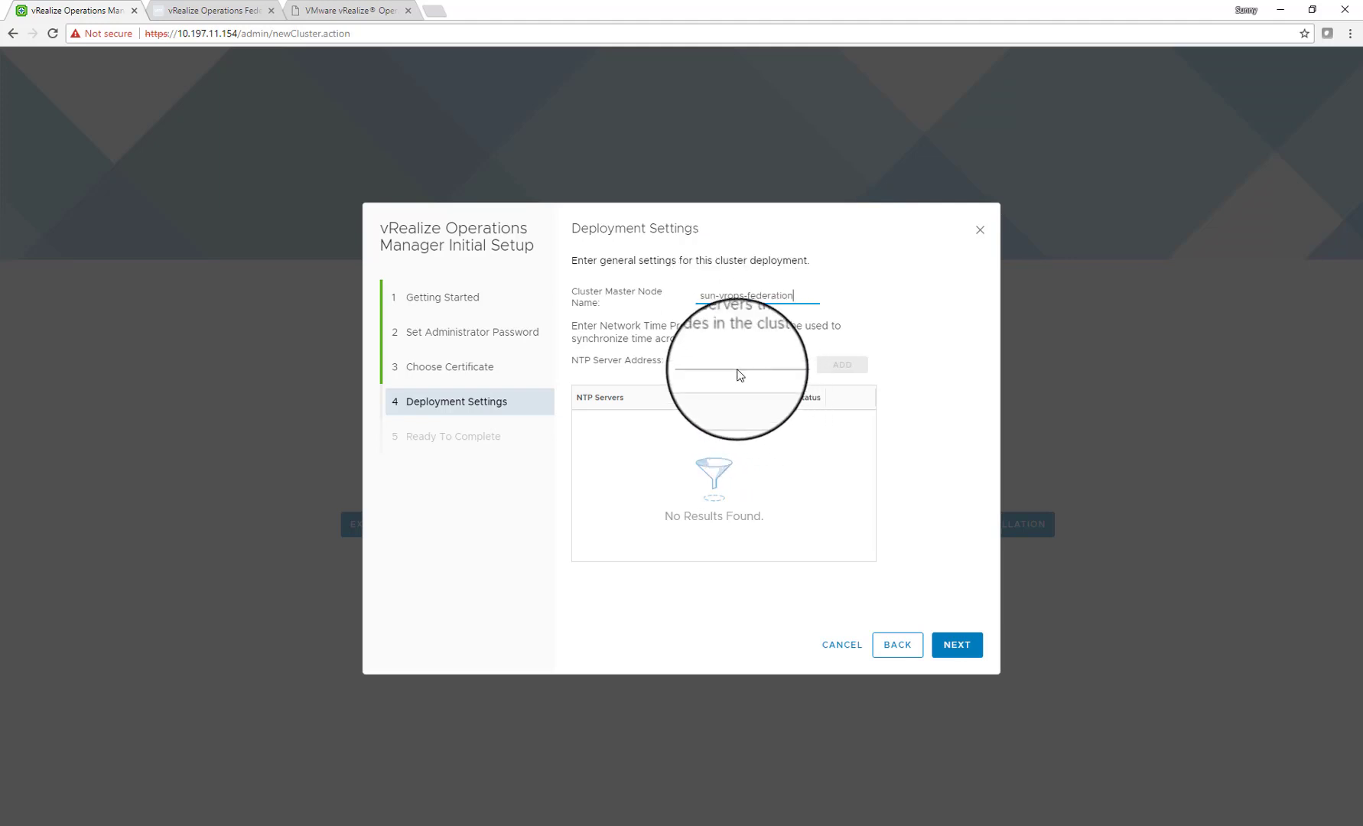
Add time.vmware.com as the NTP server and finish the initial setup
{"action": "left_click", "coordinate": [765, 365]}
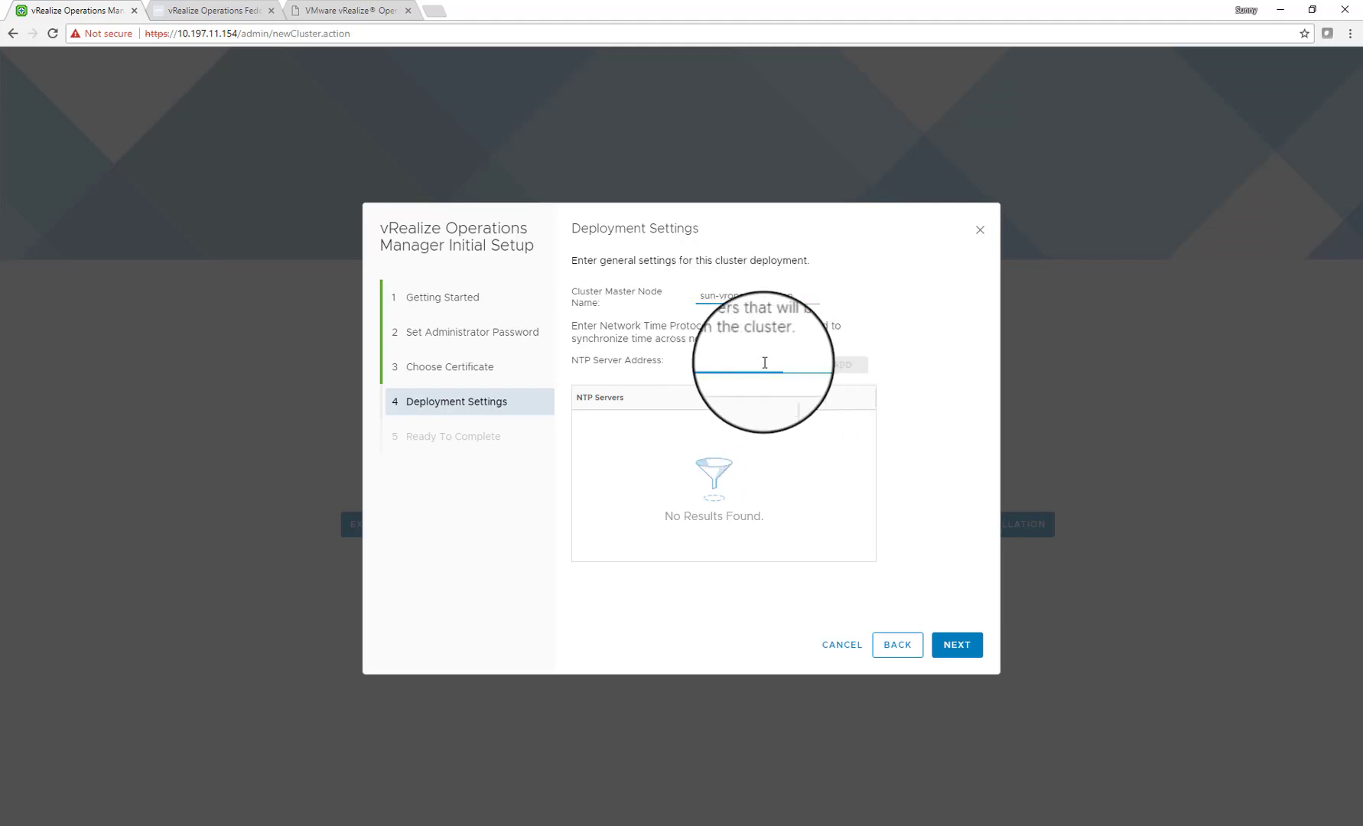
{"action": "type", "text": "time.vmware.com"}
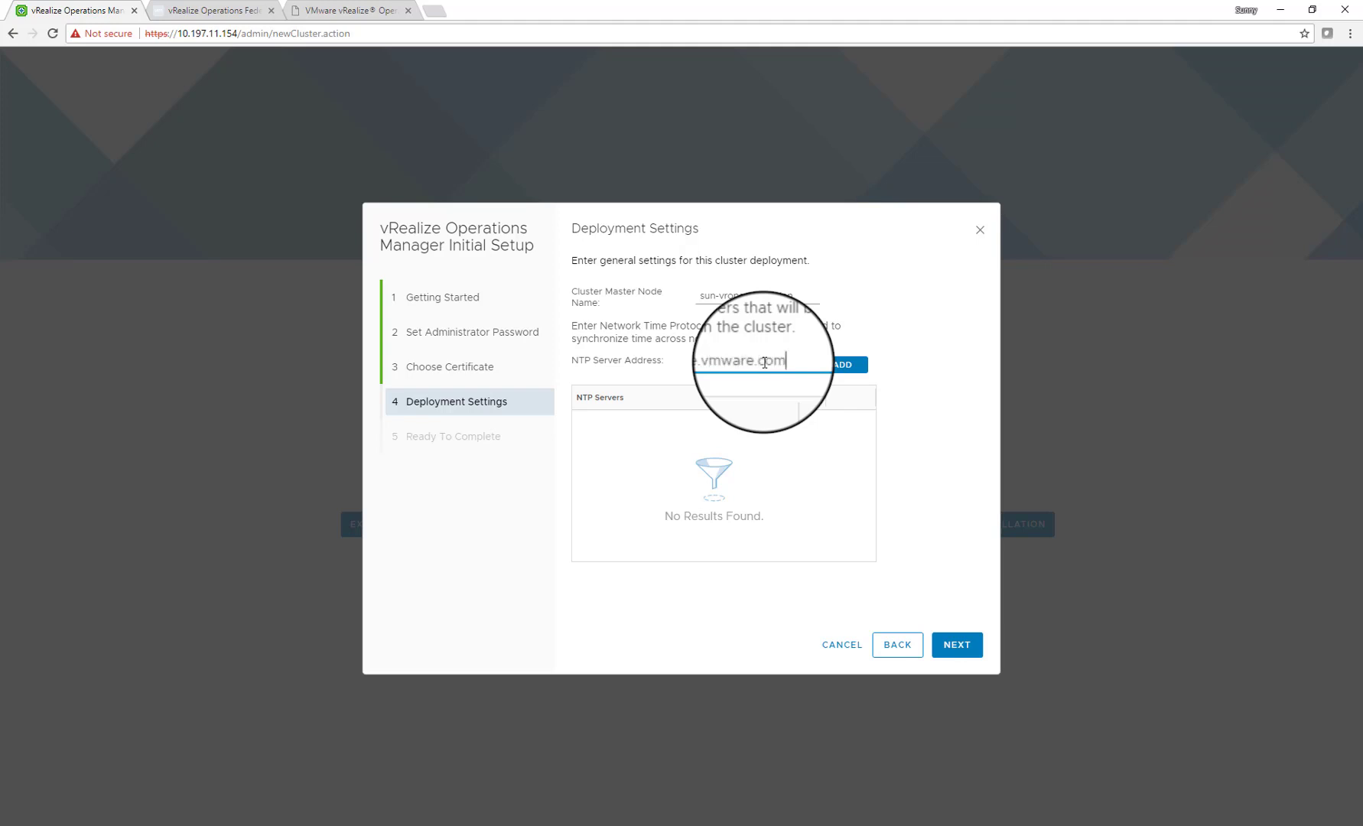
{"action": "left_click", "coordinate": [842, 370]}
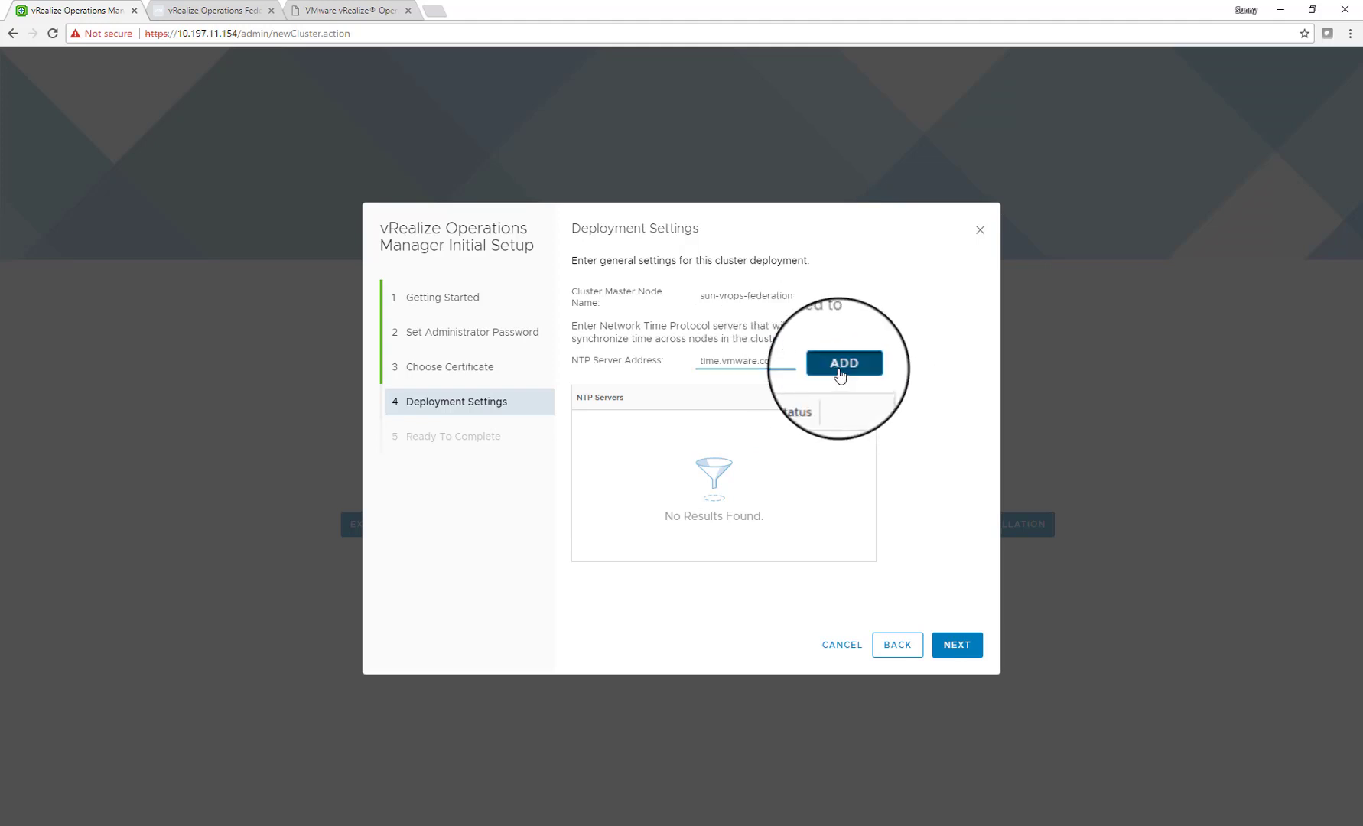
{"action": "left_click", "coordinate": [947, 651]}
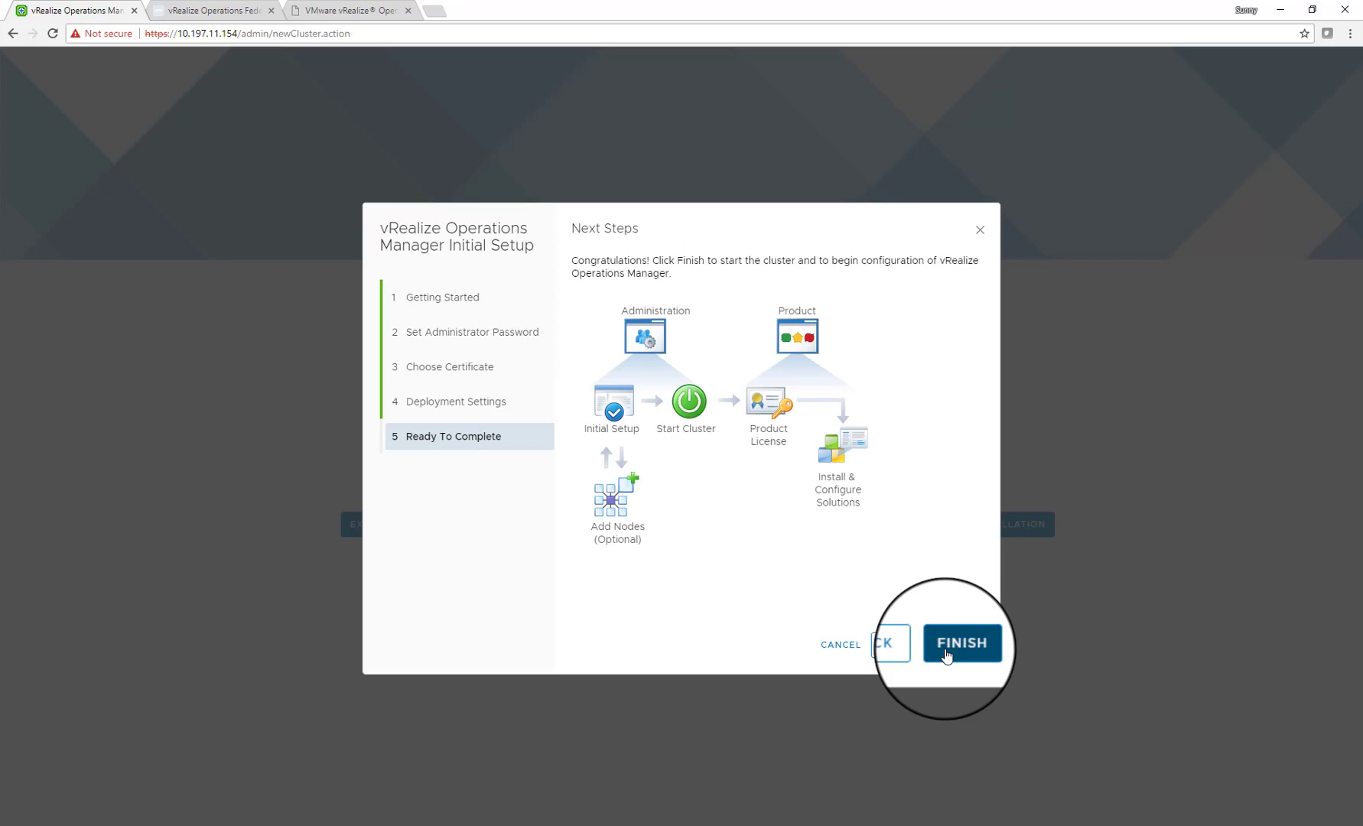
{"action": "left_click", "coordinate": [948, 652]}
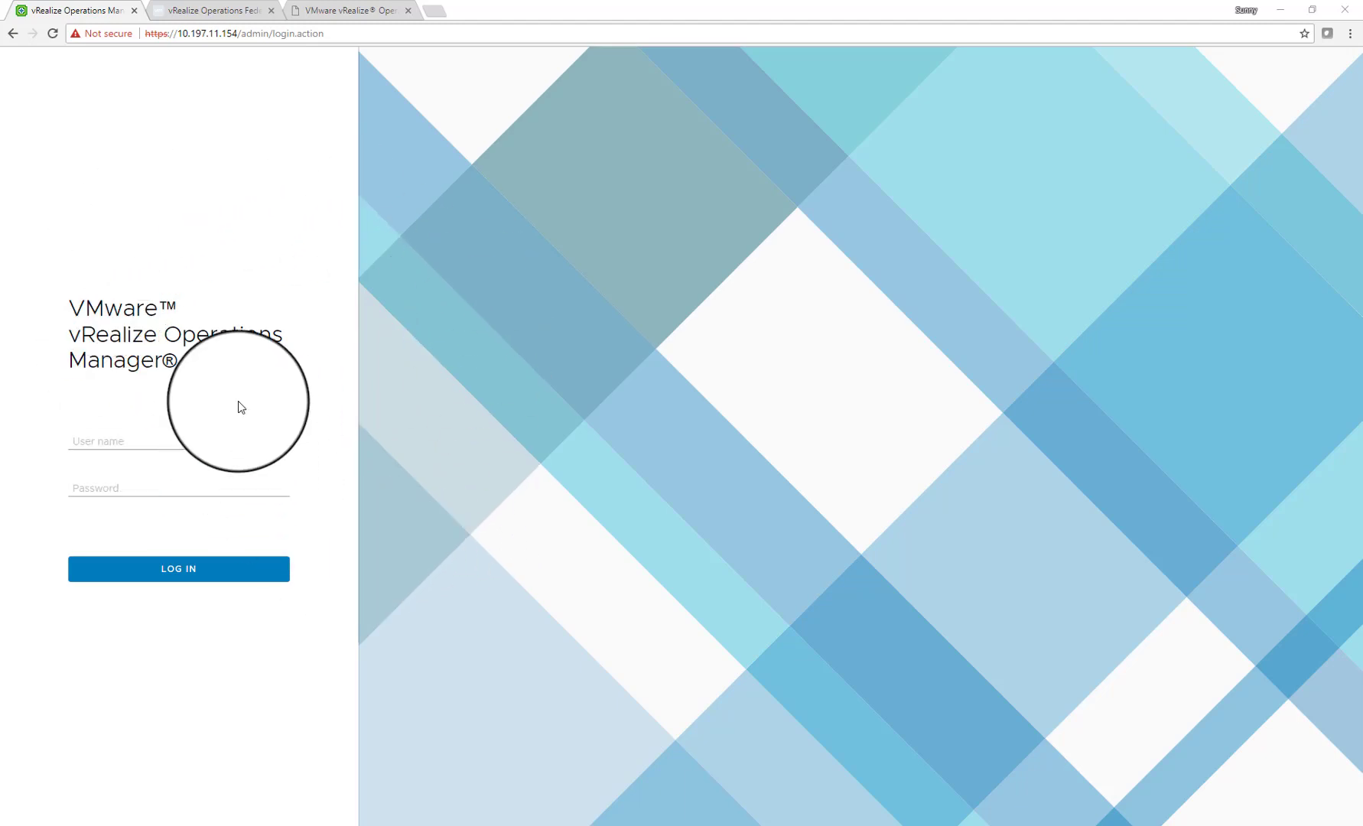
Log in to the Administration console as admin with the administrator password
{"action": "left_click", "coordinate": [92, 436]}
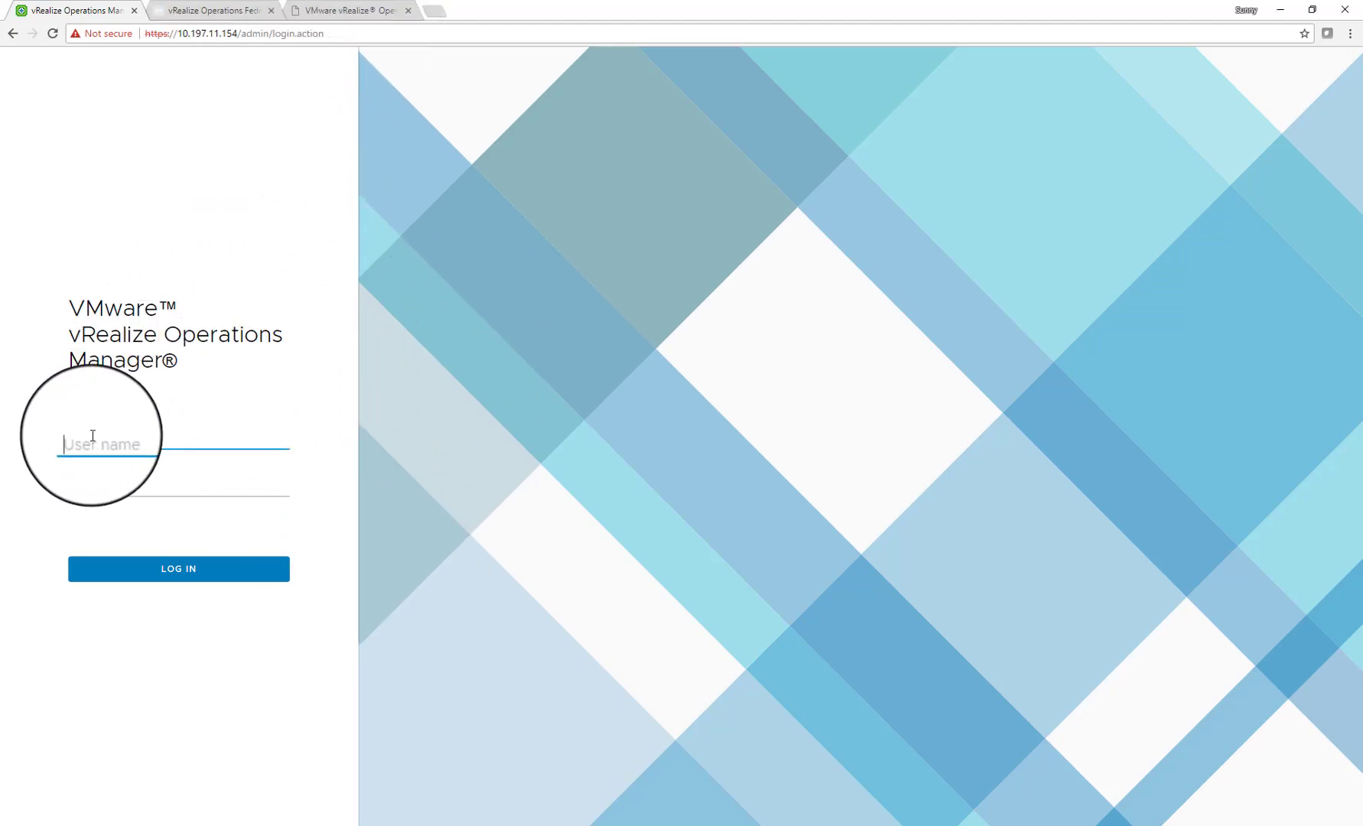
{"action": "type", "text": "admin"}
{"action": "key", "text": "Tab"}
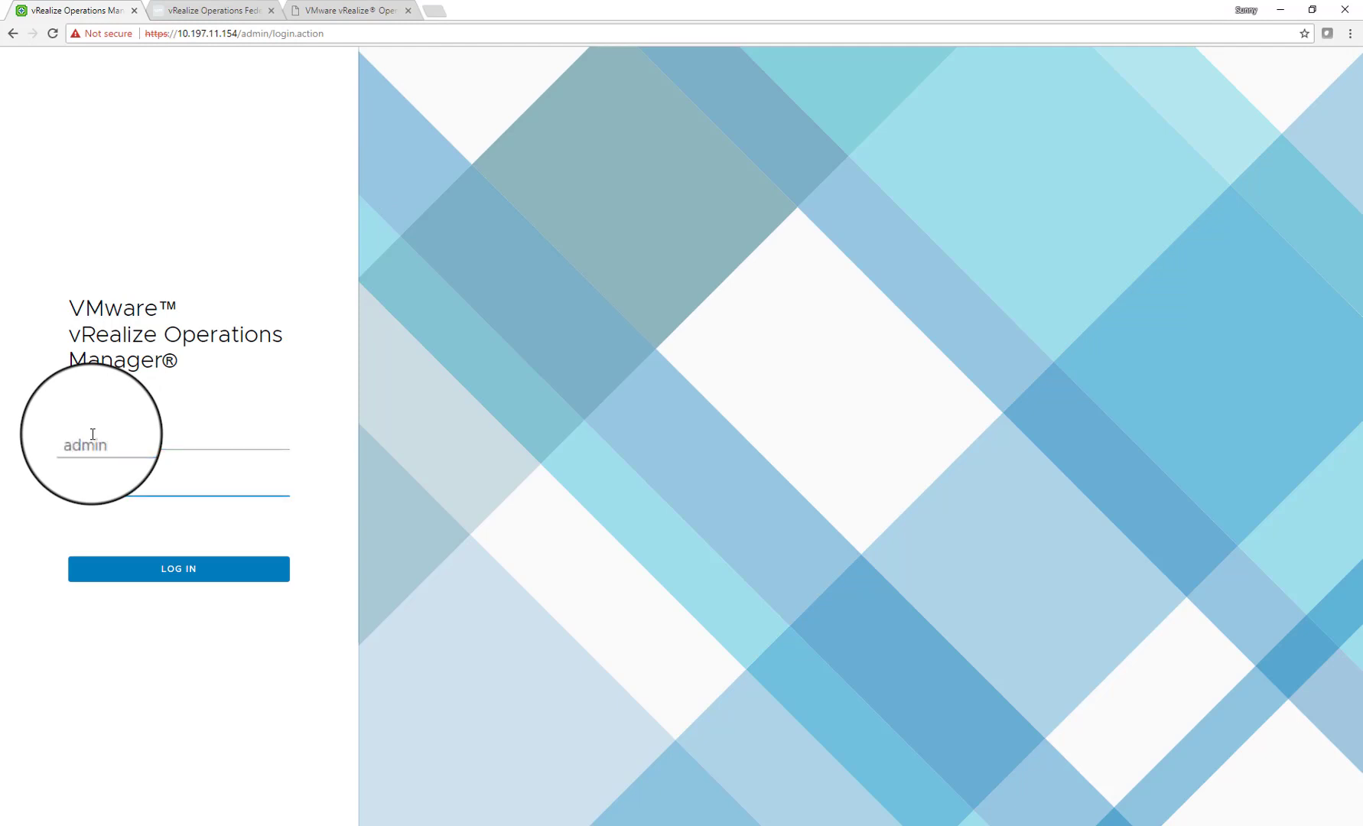
{"action": "key", "text": "Return"}
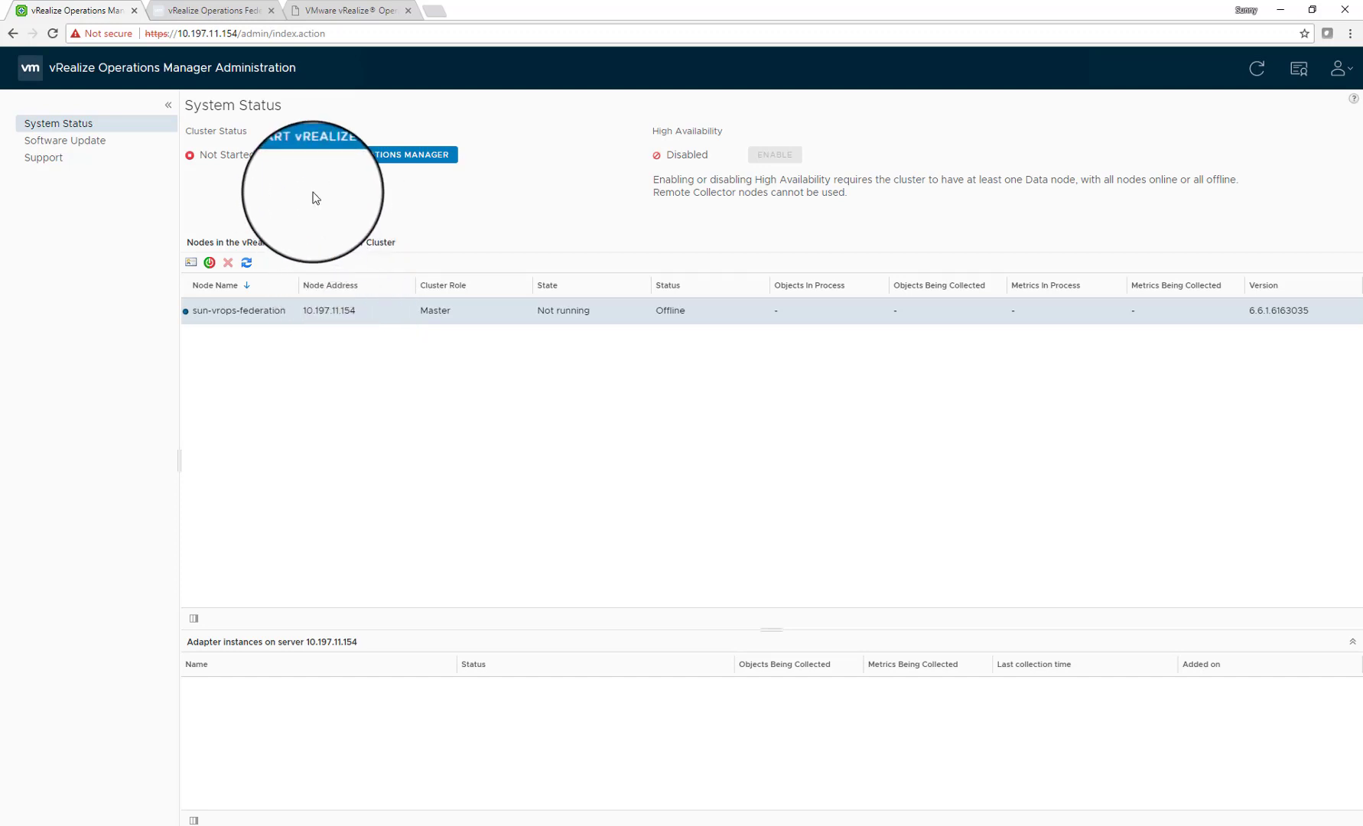
Start vRealize Operations Manager for the first time and confirm the startup
{"action": "left_click", "coordinate": [328, 165]}
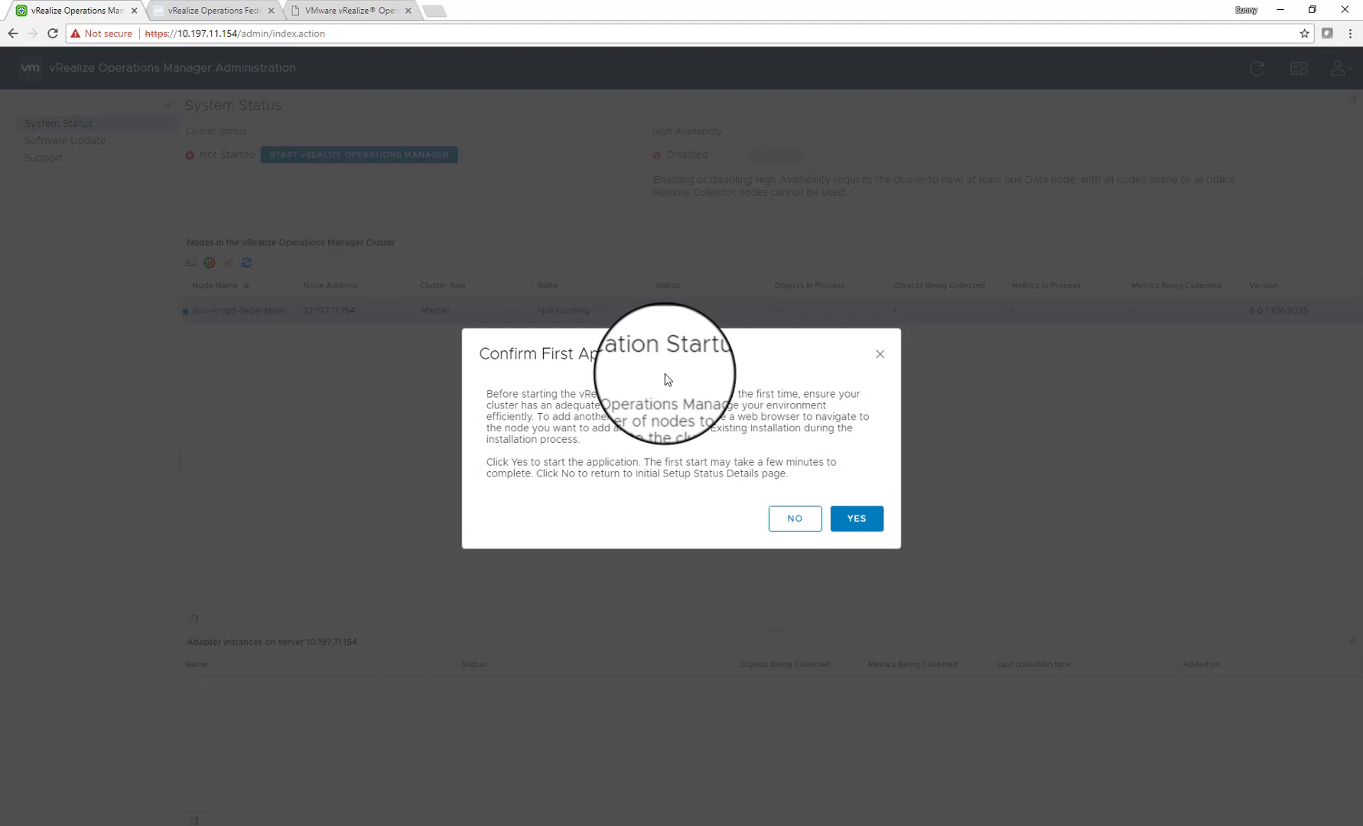
{"action": "left_click", "coordinate": [861, 521]}
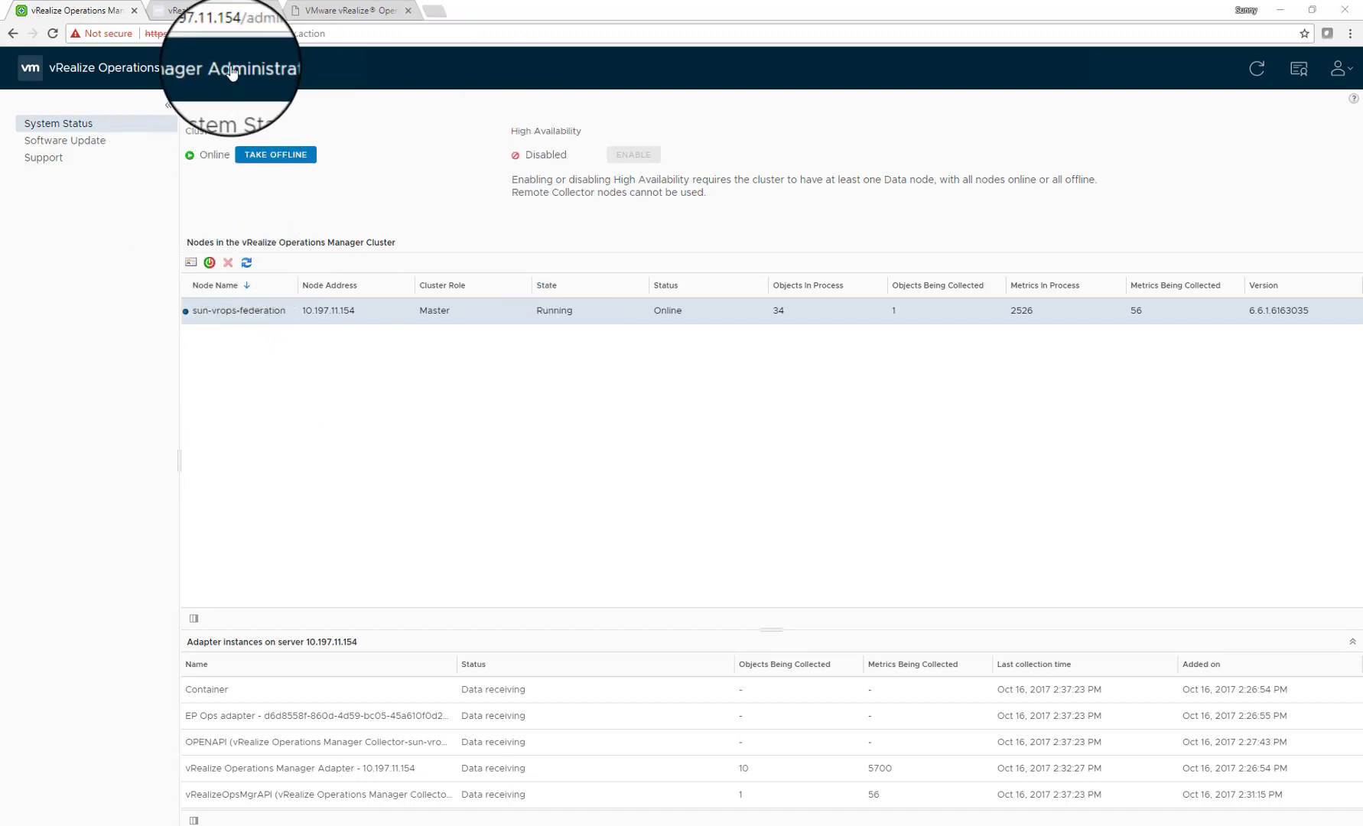
Paste the server's address into the browser to reach the main web interface
{"action": "left_click", "coordinate": [242, 36]}
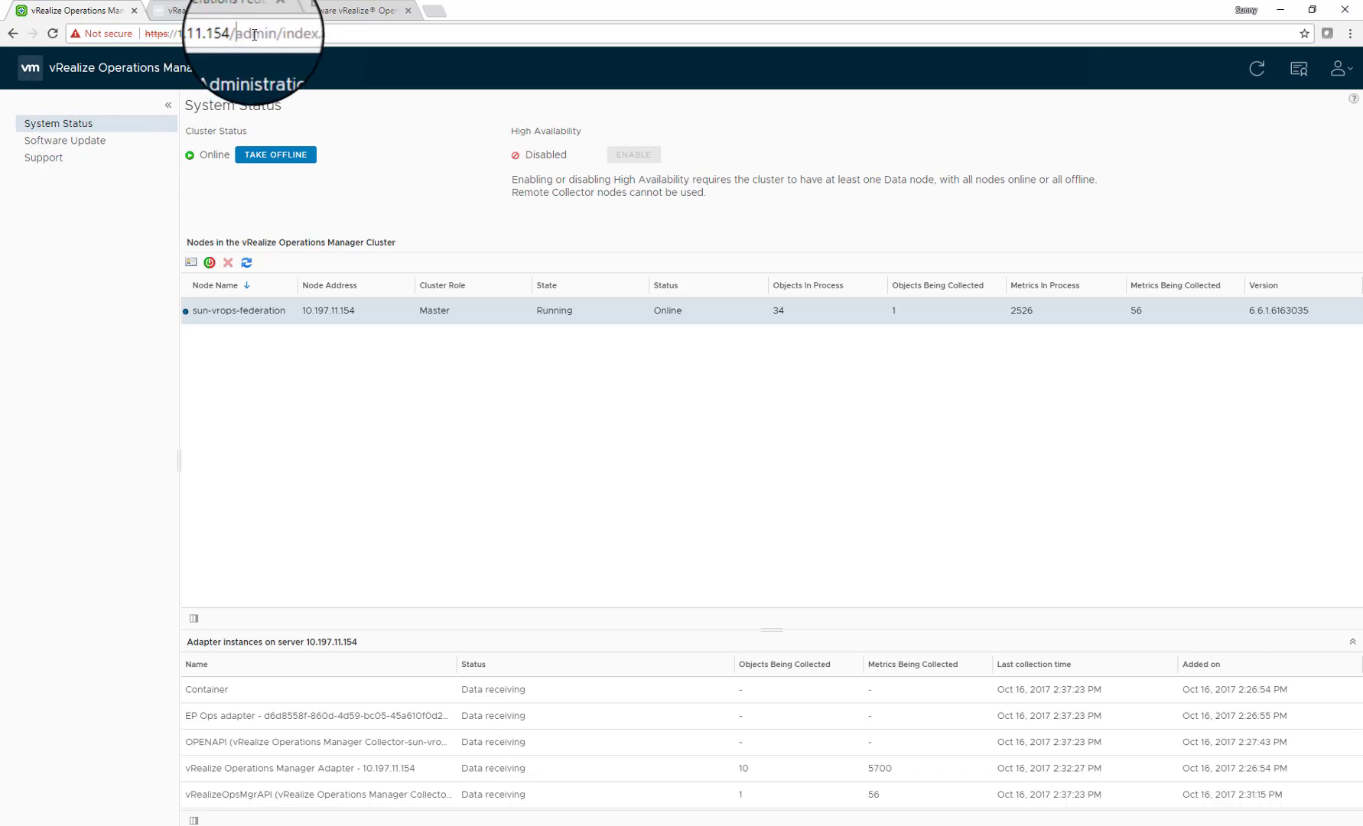
{"action": "type", "text": "https://10.197.11.154/"}
{"action": "left_click", "coordinate": [542, 59]}
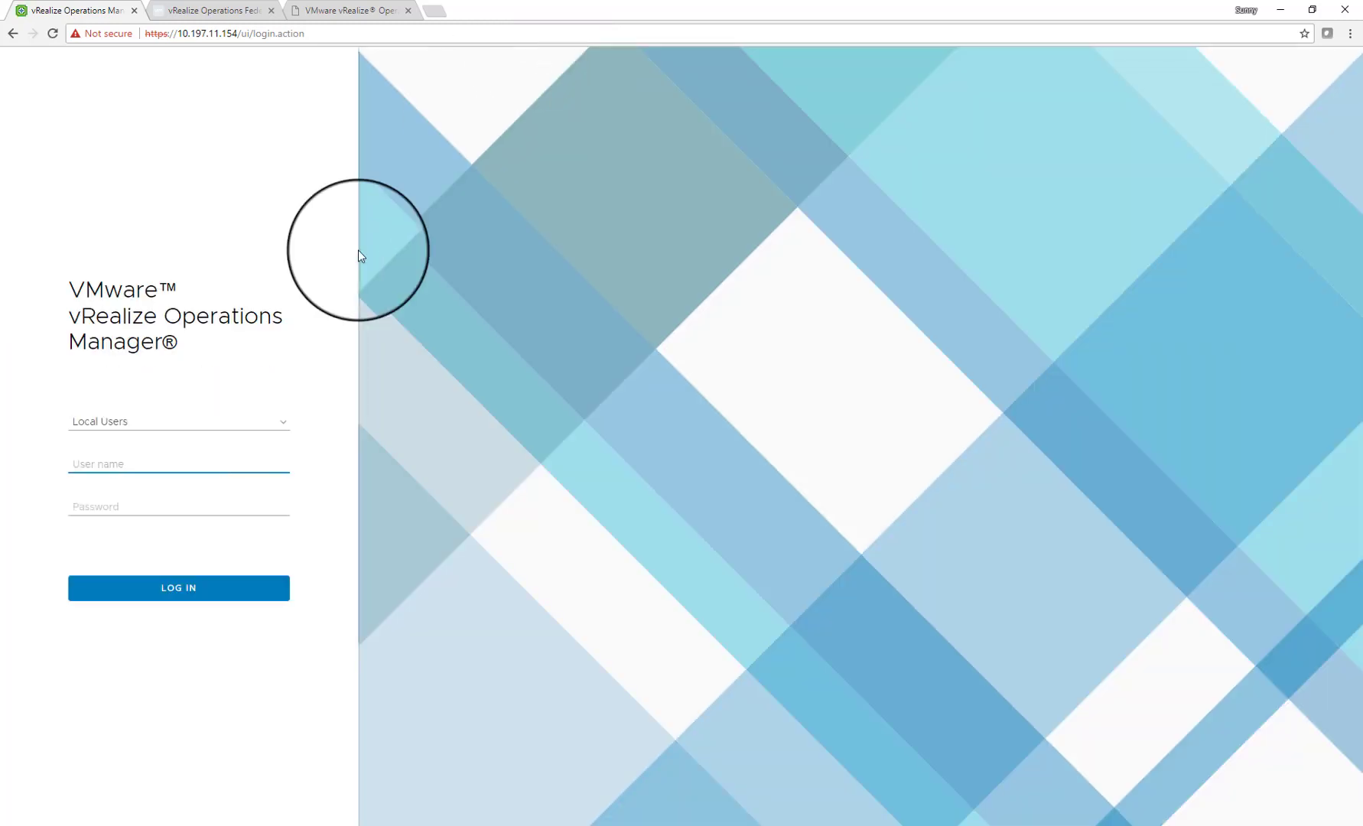
Log in as admin, retyping the correct password after the first attempt fails
{"action": "type", "text": "admin"}
{"action": "key", "text": "Tab"}
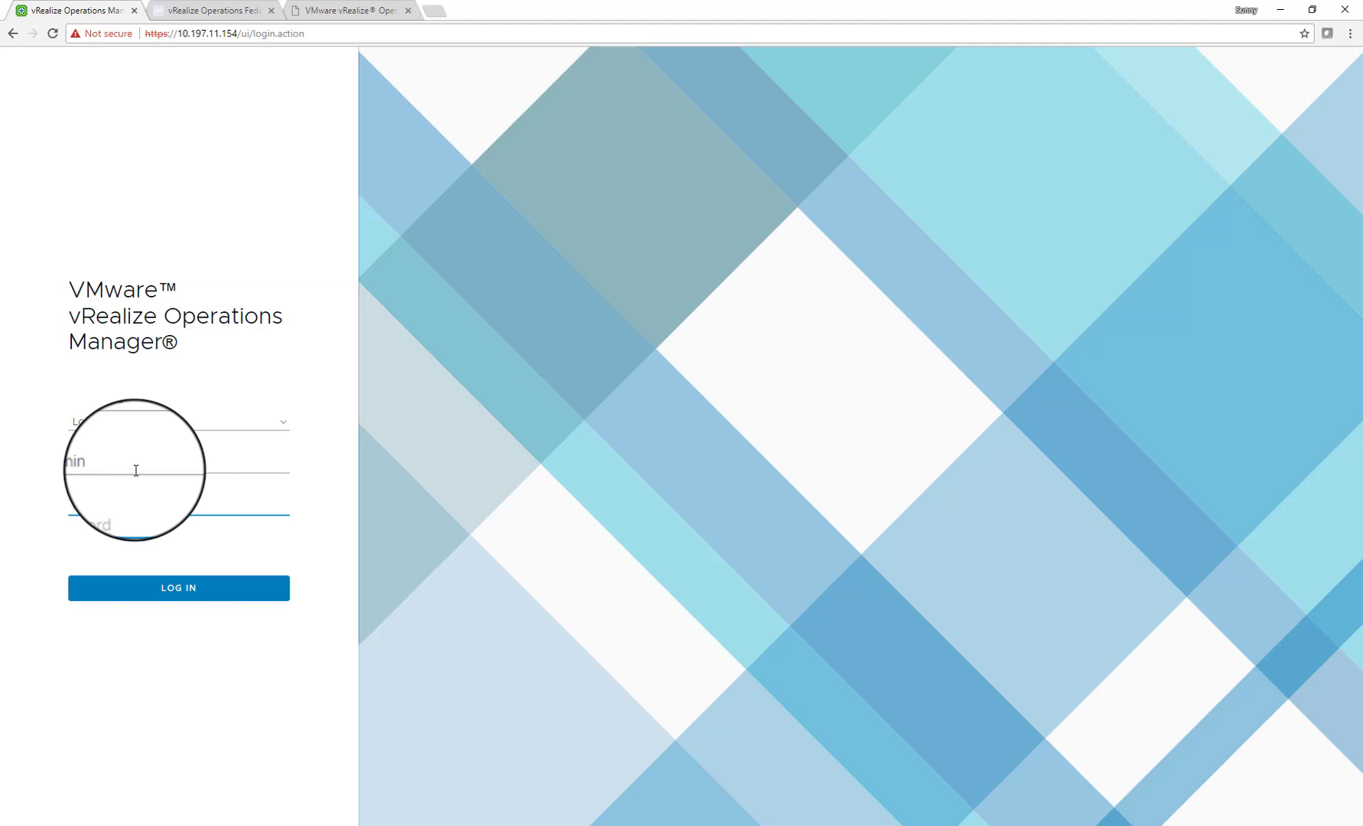
{"action": "type", "text": "••"}
{"action": "key", "text": "Return"}
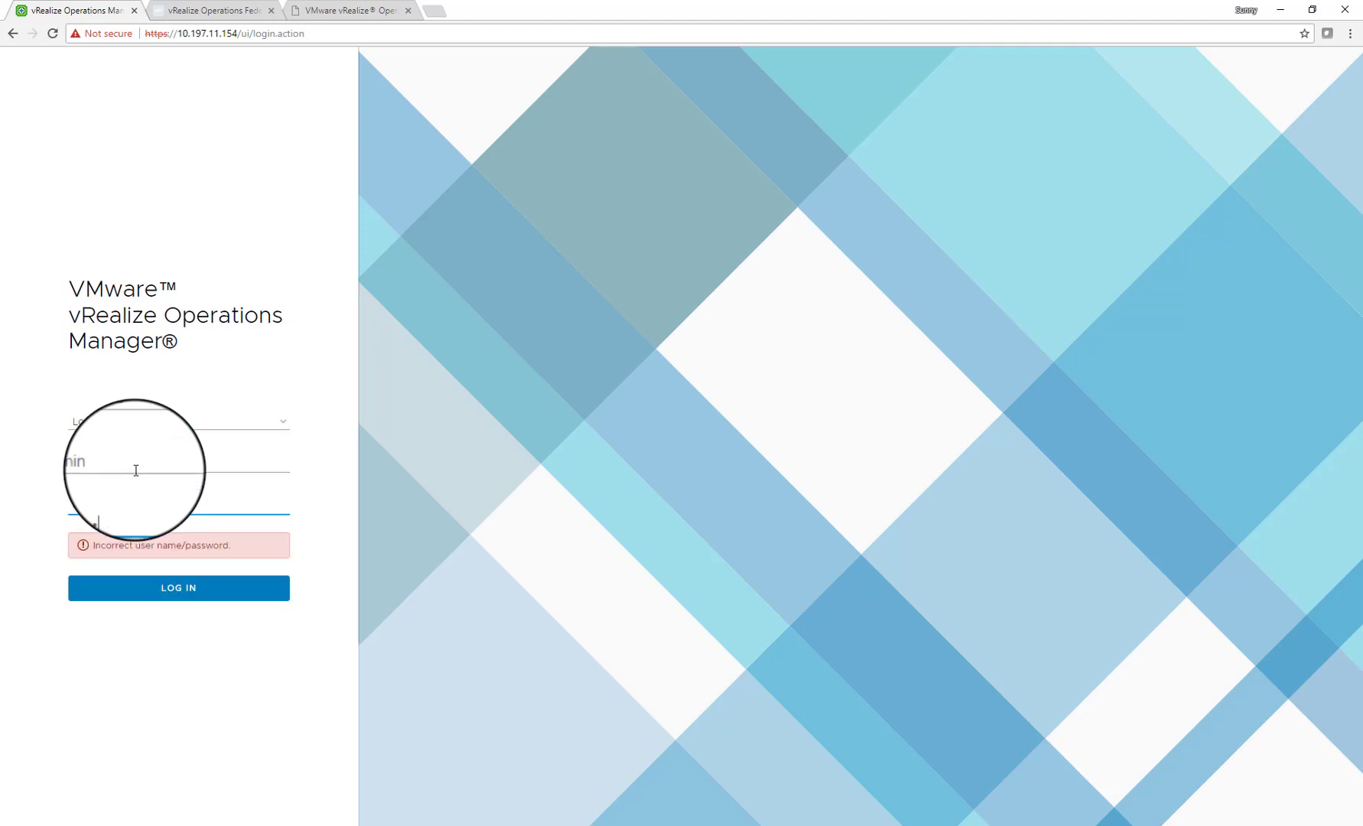
{"action": "left_click", "coordinate": [117, 507]}
{"action": "double_click", "coordinate": [117, 507]}
{"action": "type", "text": "••••••"}
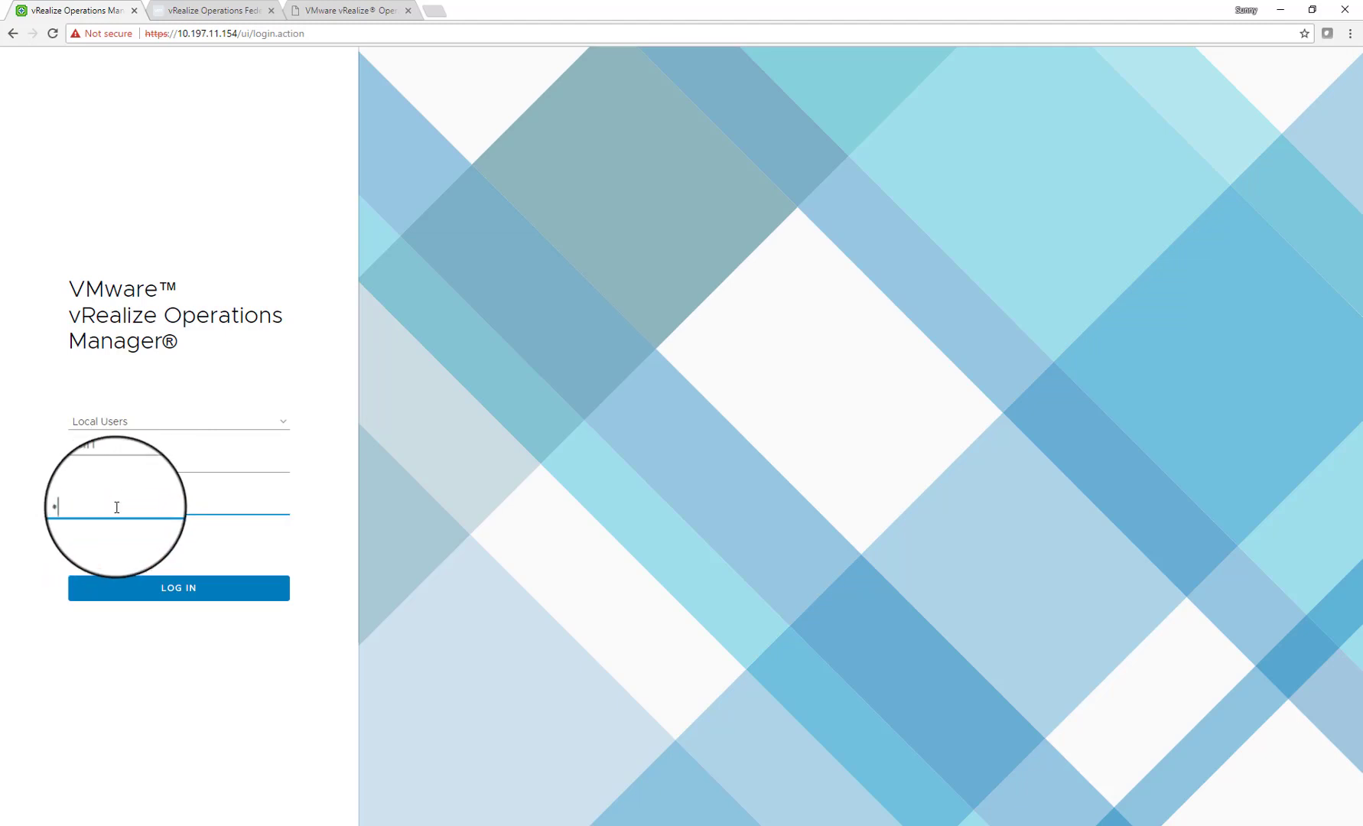
{"action": "type", "text": "••"}
{"action": "key", "text": "Return"}
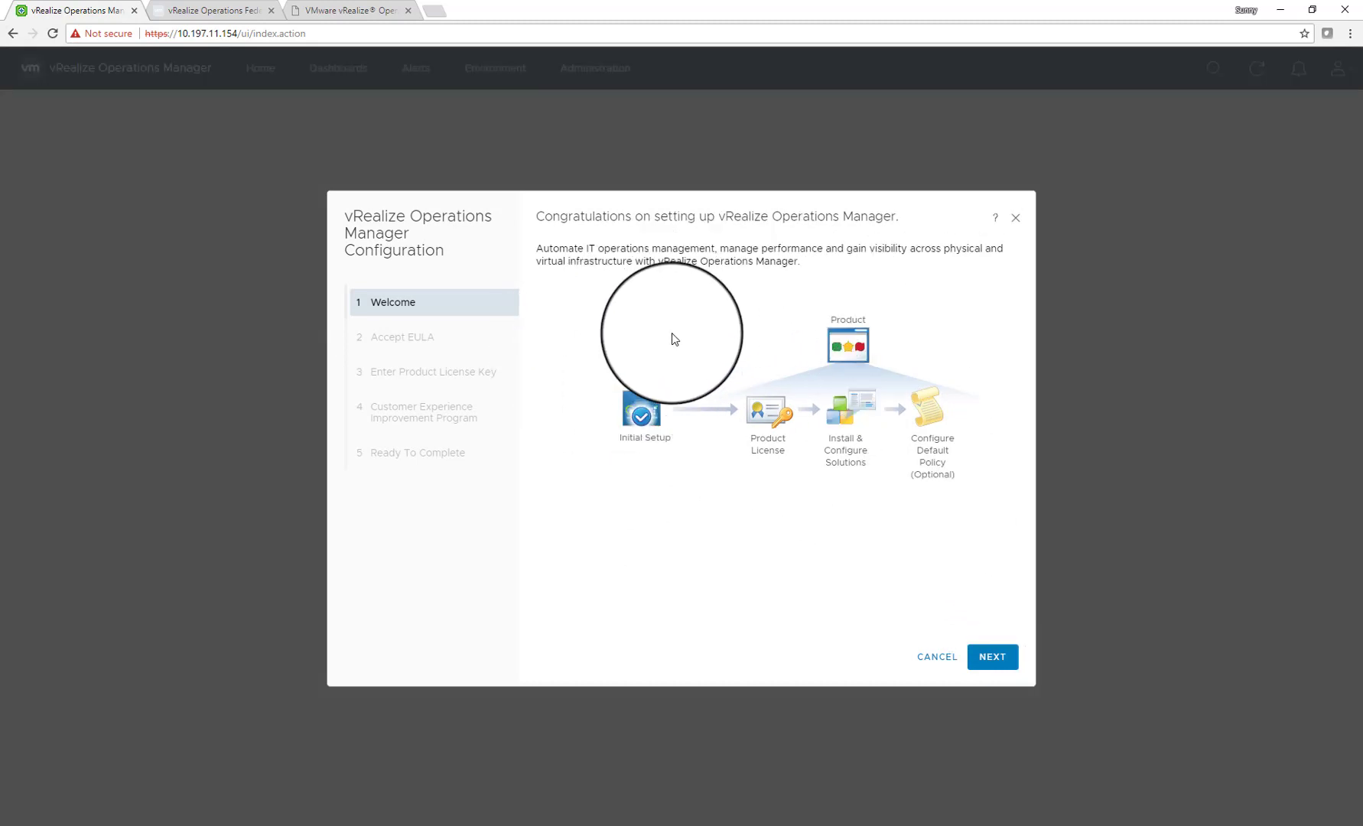
Accept the EULA, keep the Product Evaluation licence, stay in CEIP, and finish configuration
{"action": "left_click", "coordinate": [993, 659]}
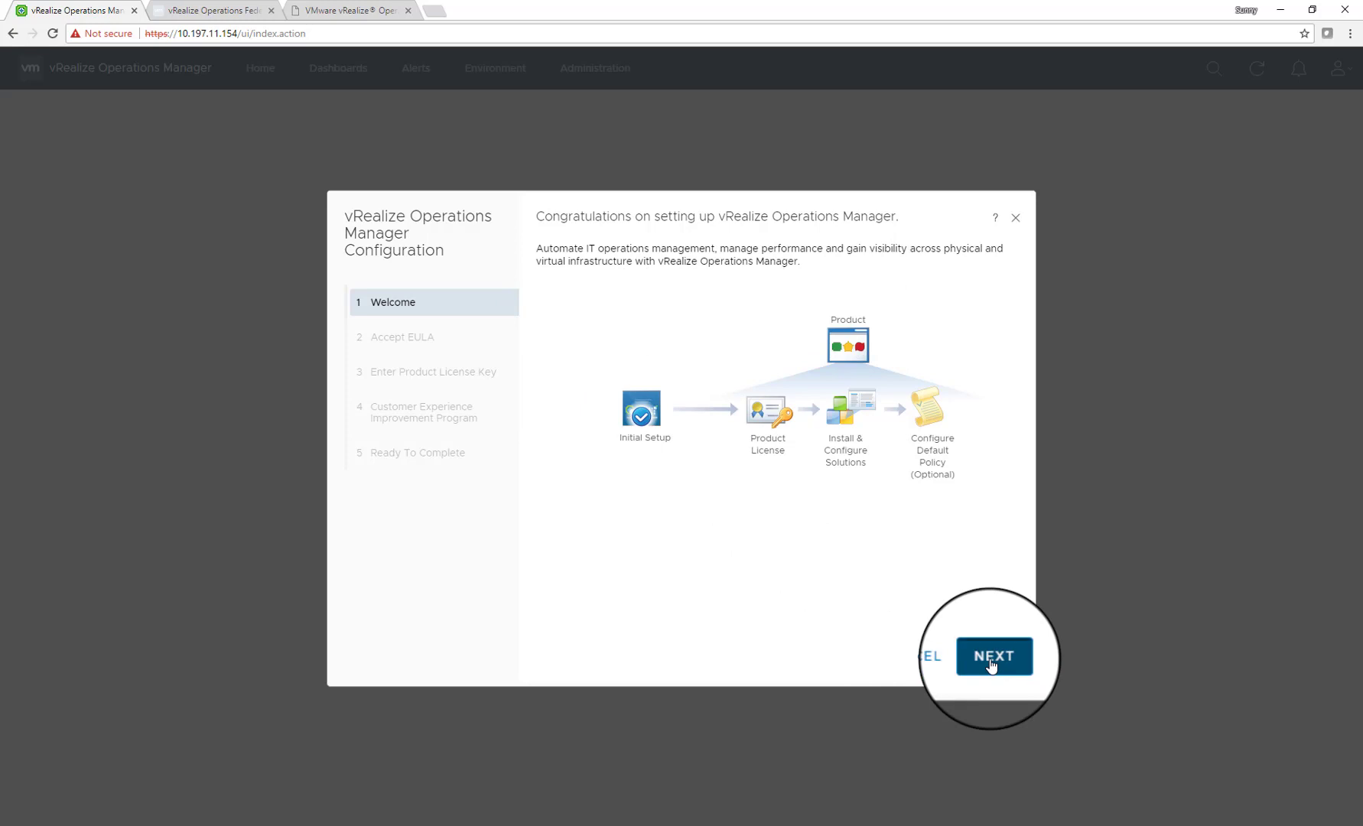
{"action": "left_click", "coordinate": [613, 622]}
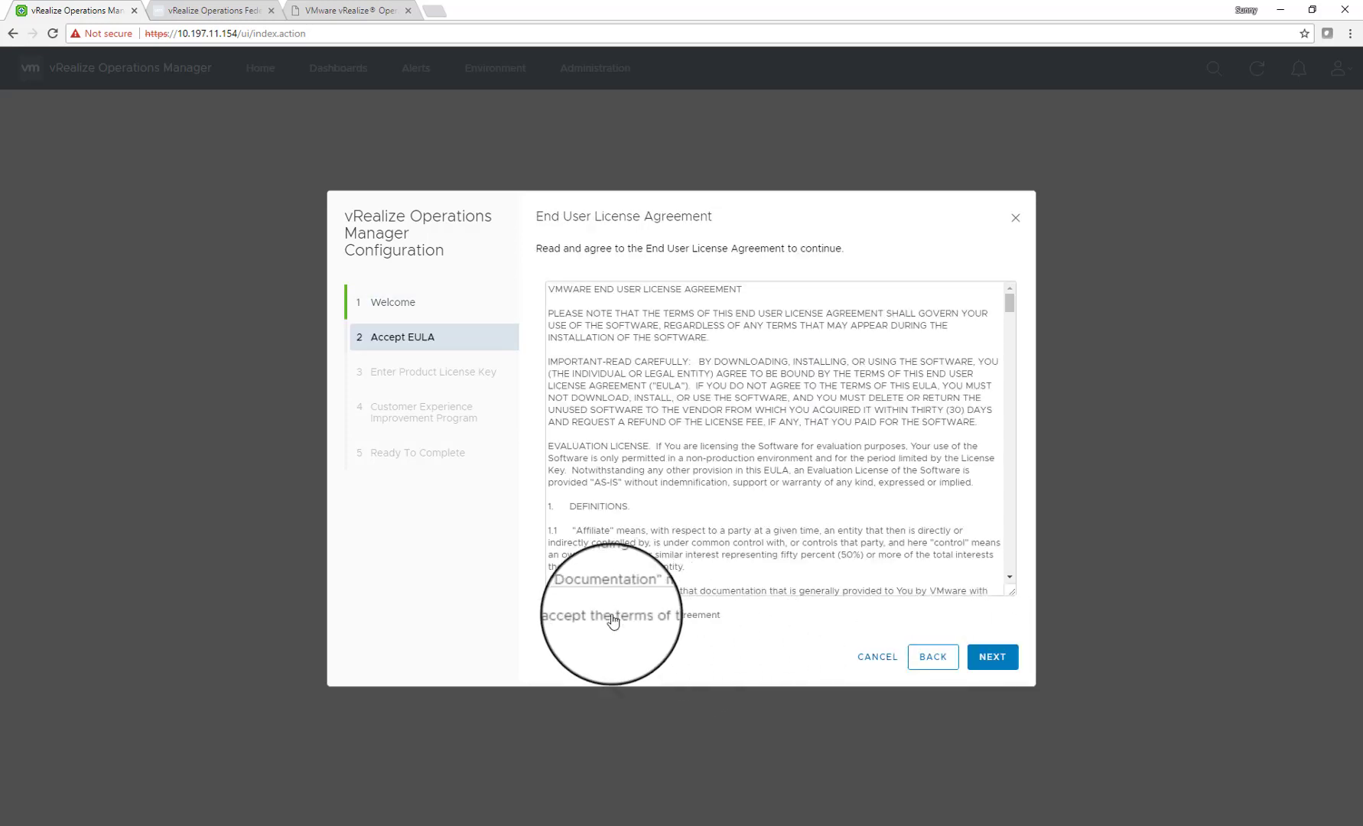
{"action": "left_click", "coordinate": [989, 661]}
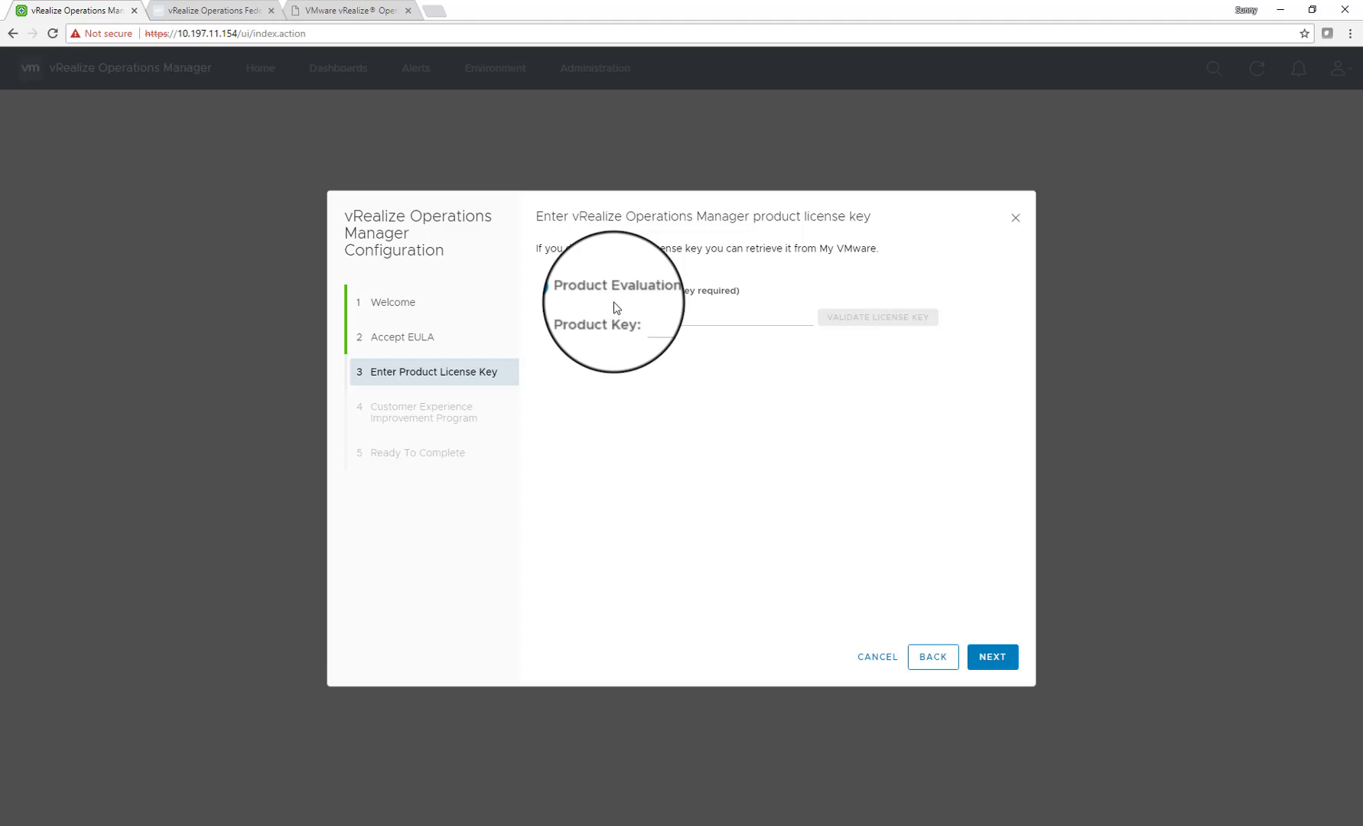
{"action": "left_click", "coordinate": [1005, 656]}
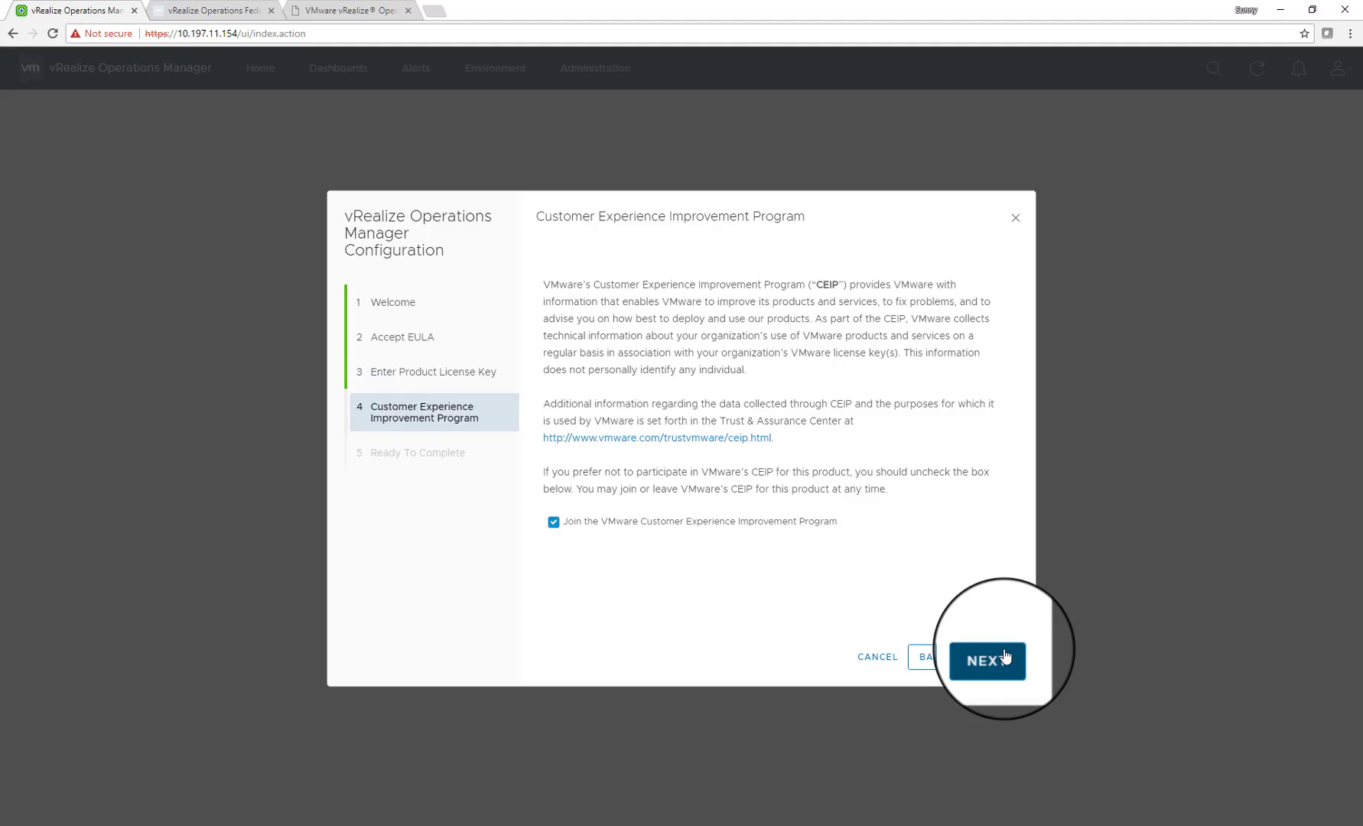
{"action": "left_click", "coordinate": [1005, 655]}
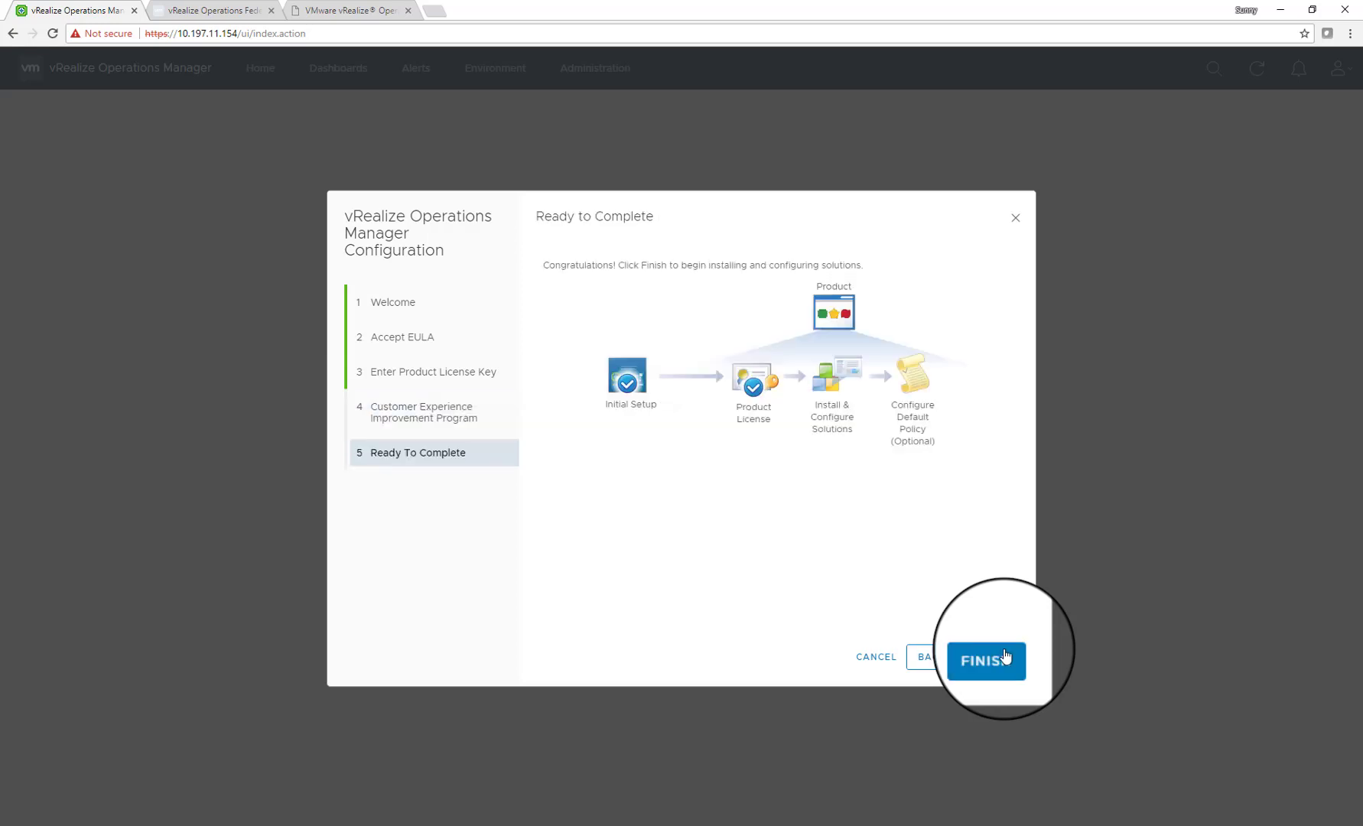
{"action": "left_click", "coordinate": [1005, 655]}
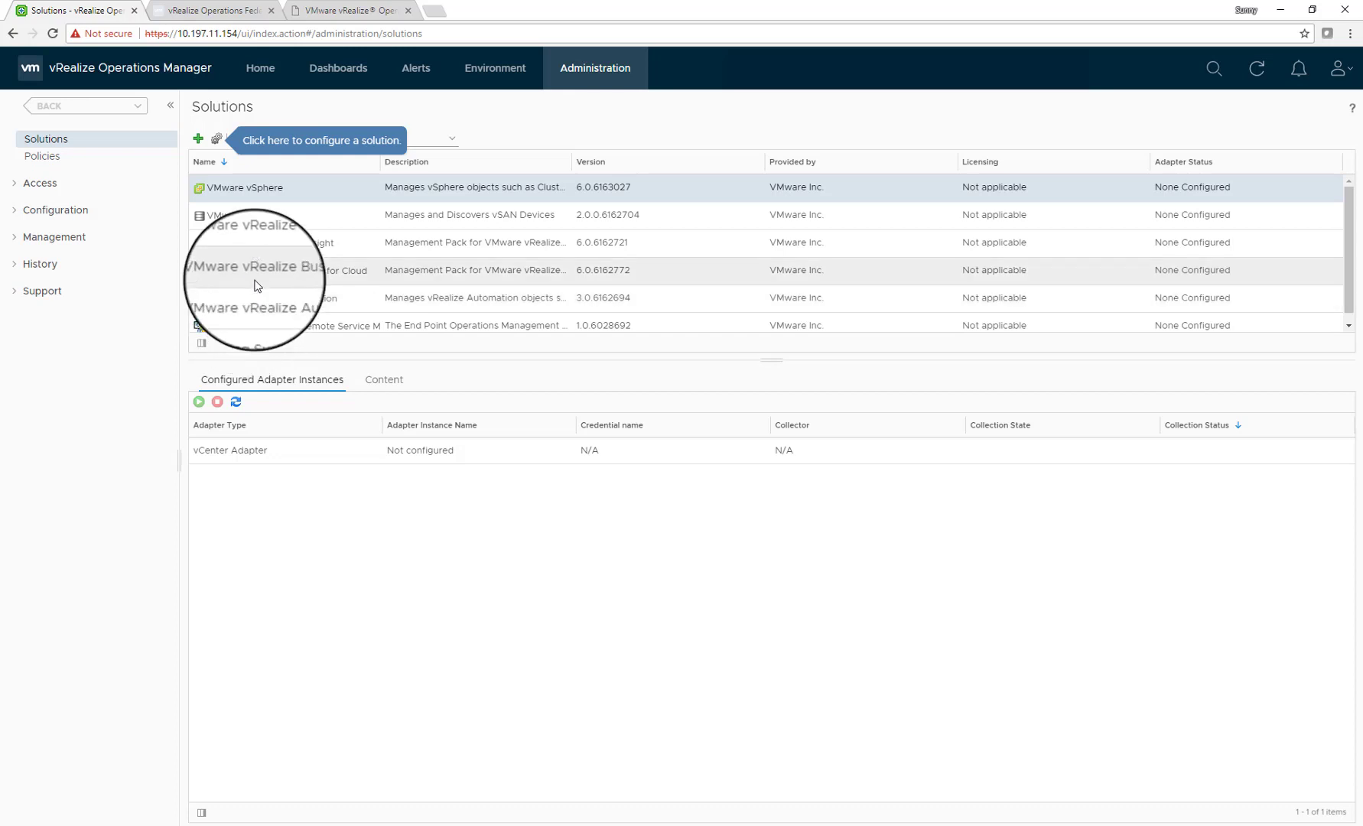
Glance at the Federation Management Pack download page, then return to the Solutions page
{"action": "left_click", "coordinate": [228, 15]}
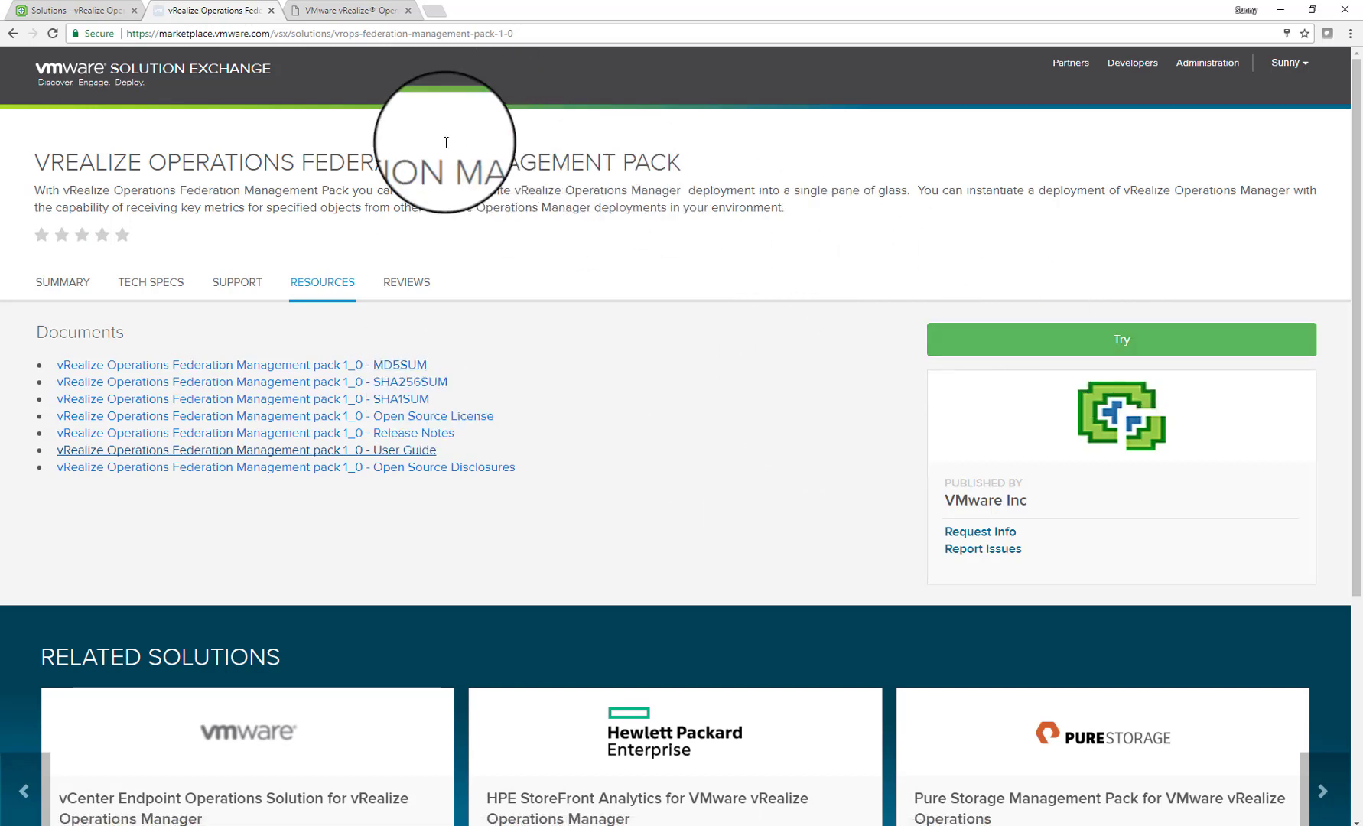
{"action": "left_click", "coordinate": [74, 16]}
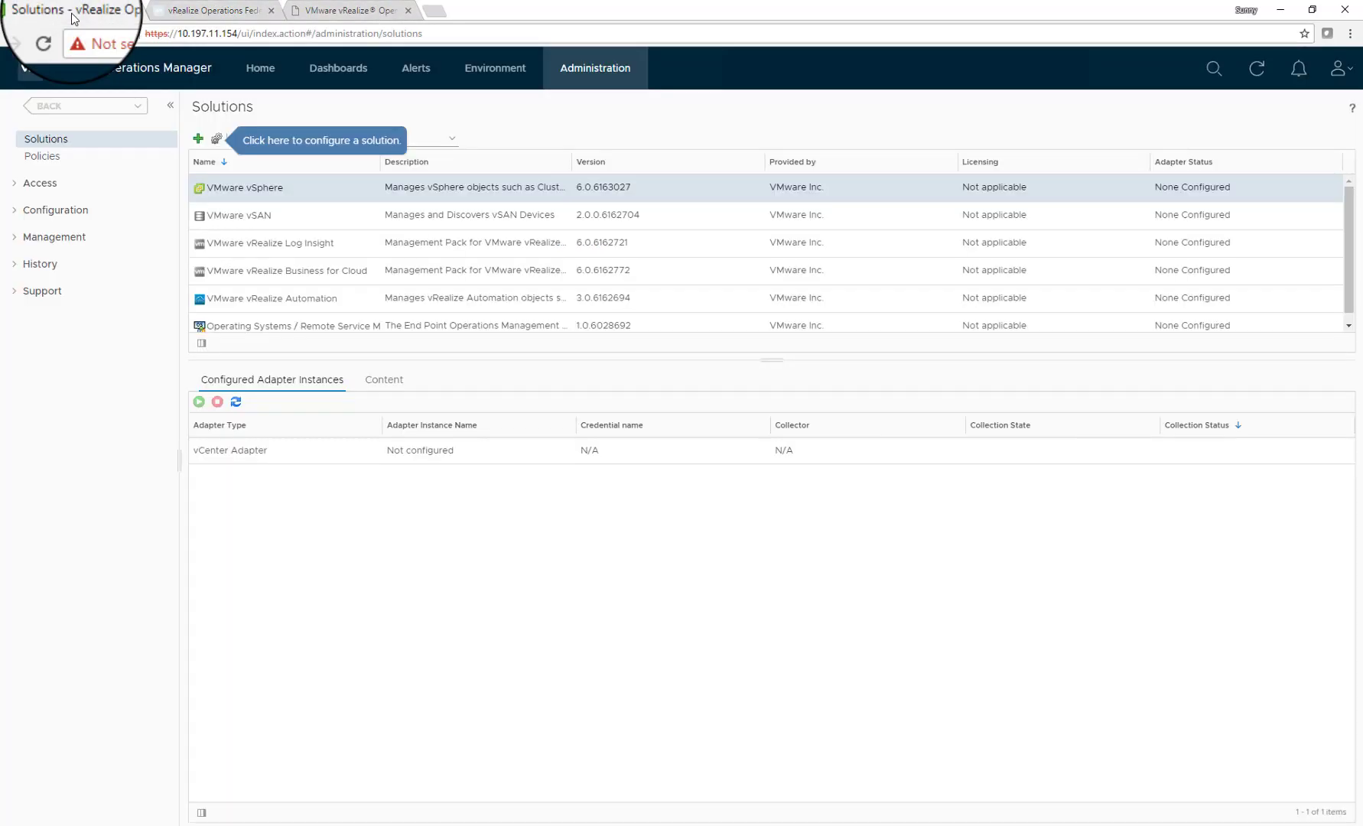
Add a new solution and select the vmware-MPforFederation-1.0-6828309.pak file
{"action": "left_click", "coordinate": [198, 140]}
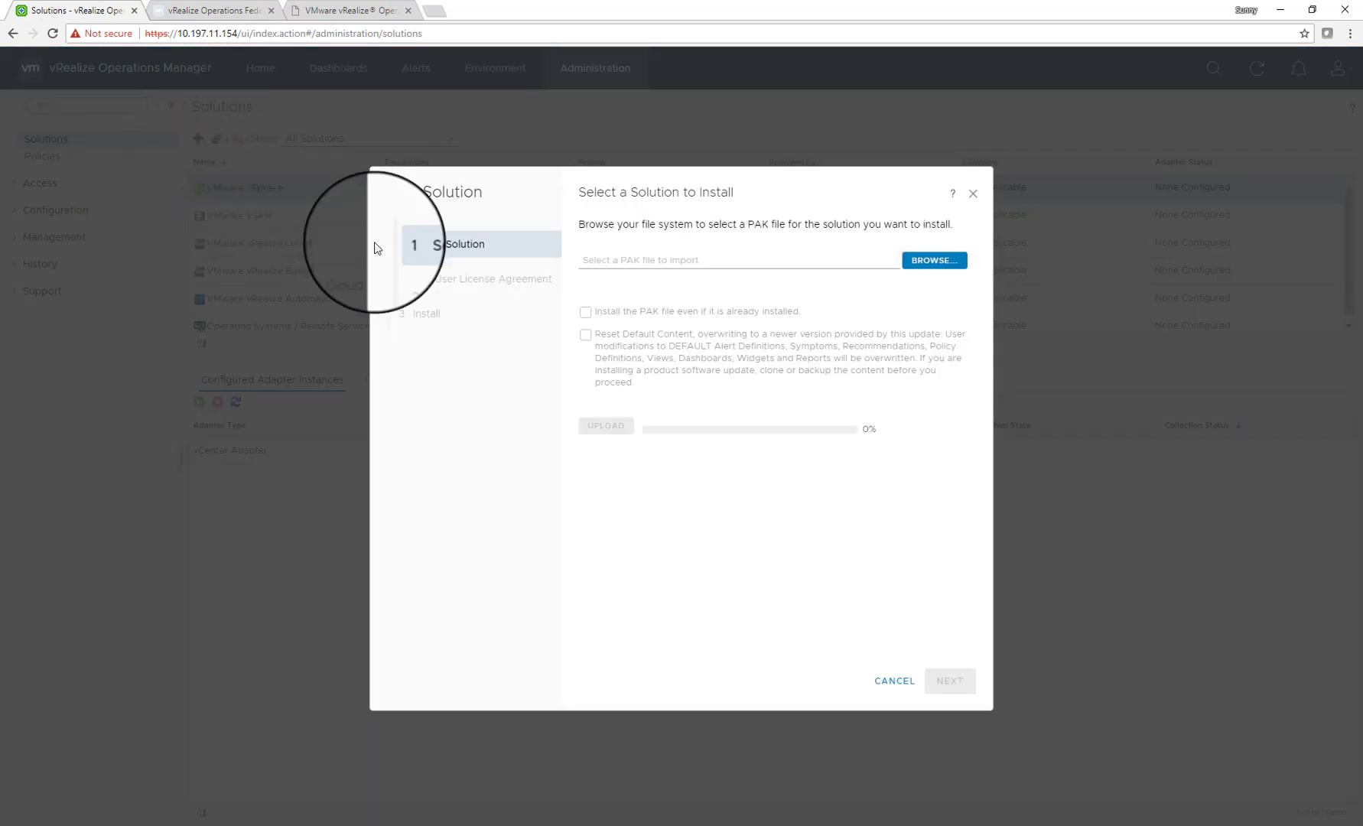
{"action": "left_click", "coordinate": [940, 268]}
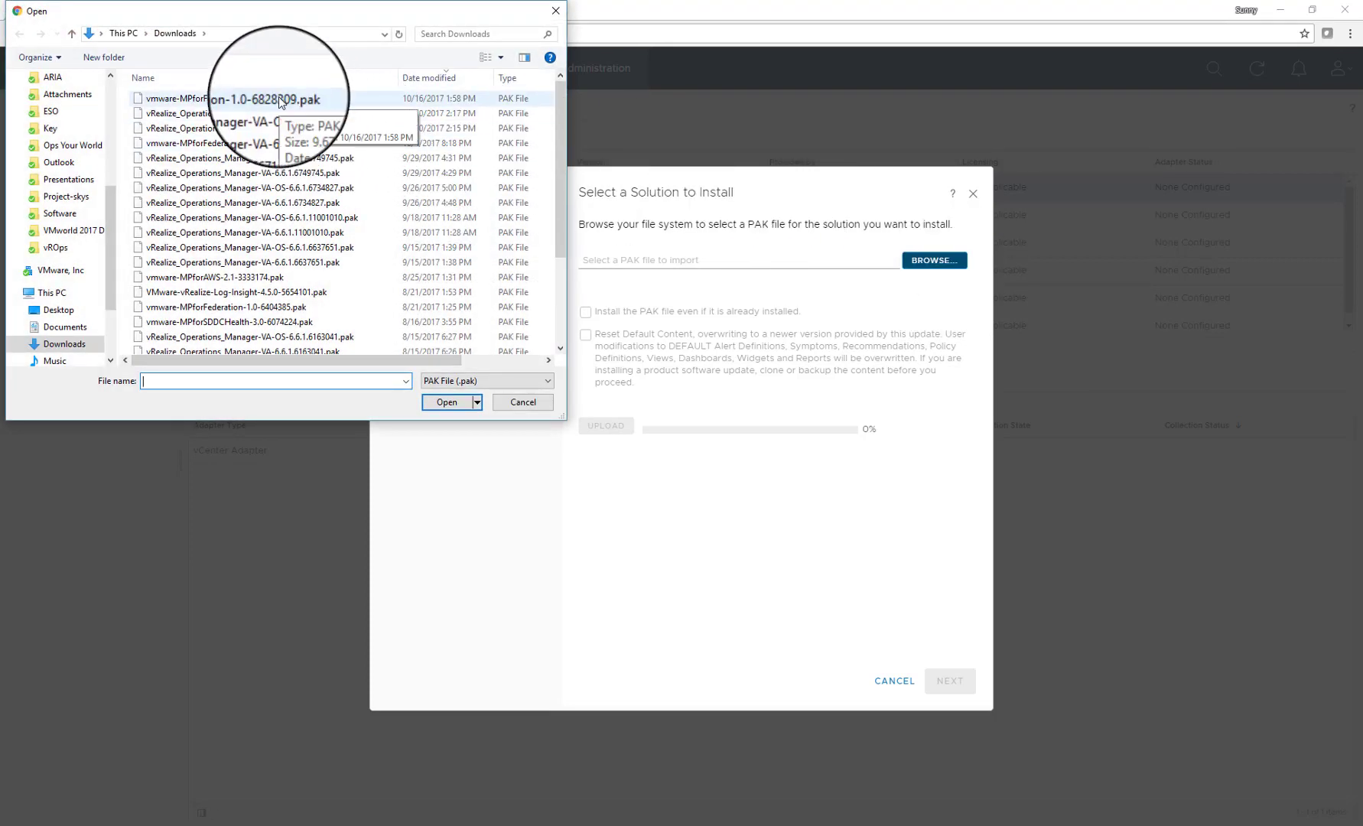
{"action": "left_click", "coordinate": [281, 101]}
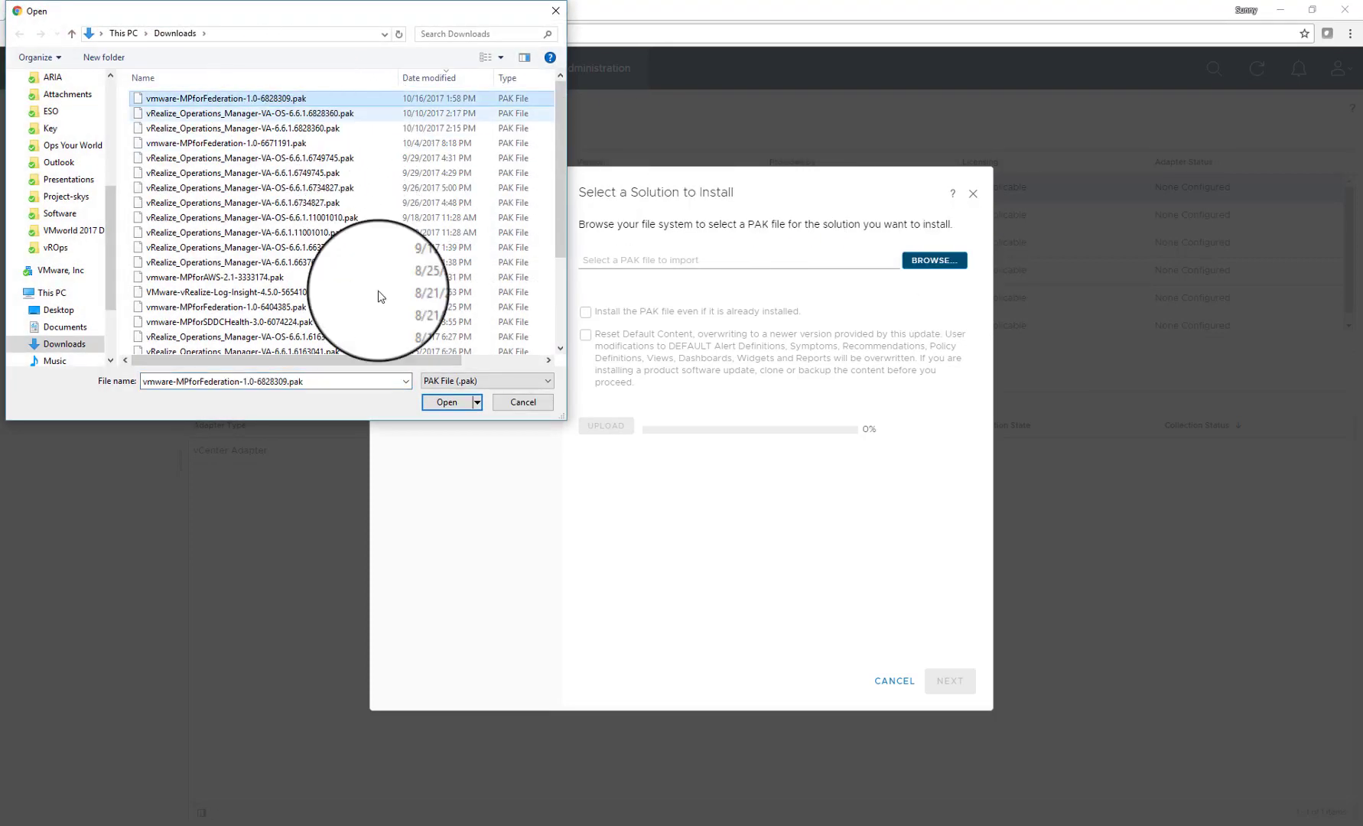
{"action": "left_click", "coordinate": [446, 403]}
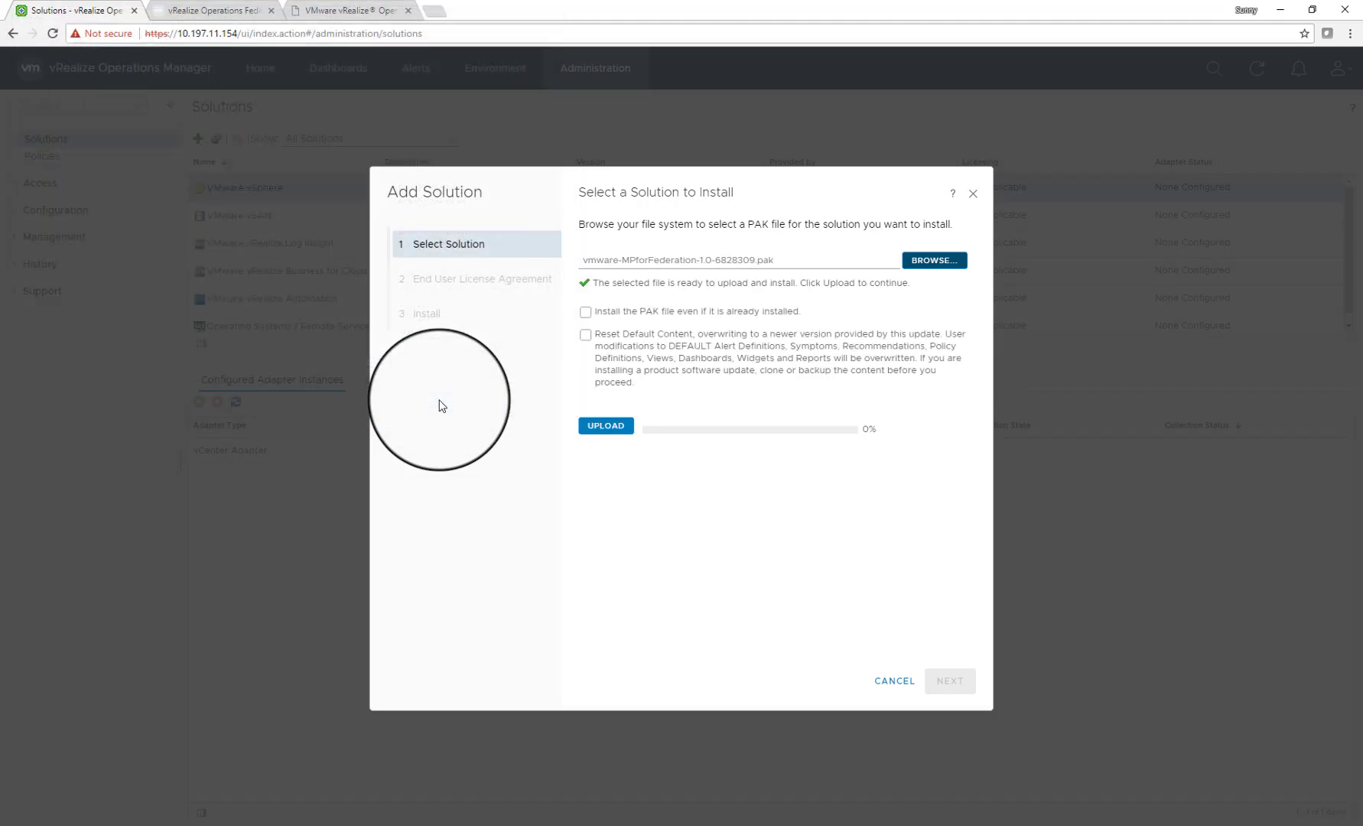
Enable Install even if installed and Reset Default Content, upload the pack, and continue
{"action": "left_click", "coordinate": [586, 313]}
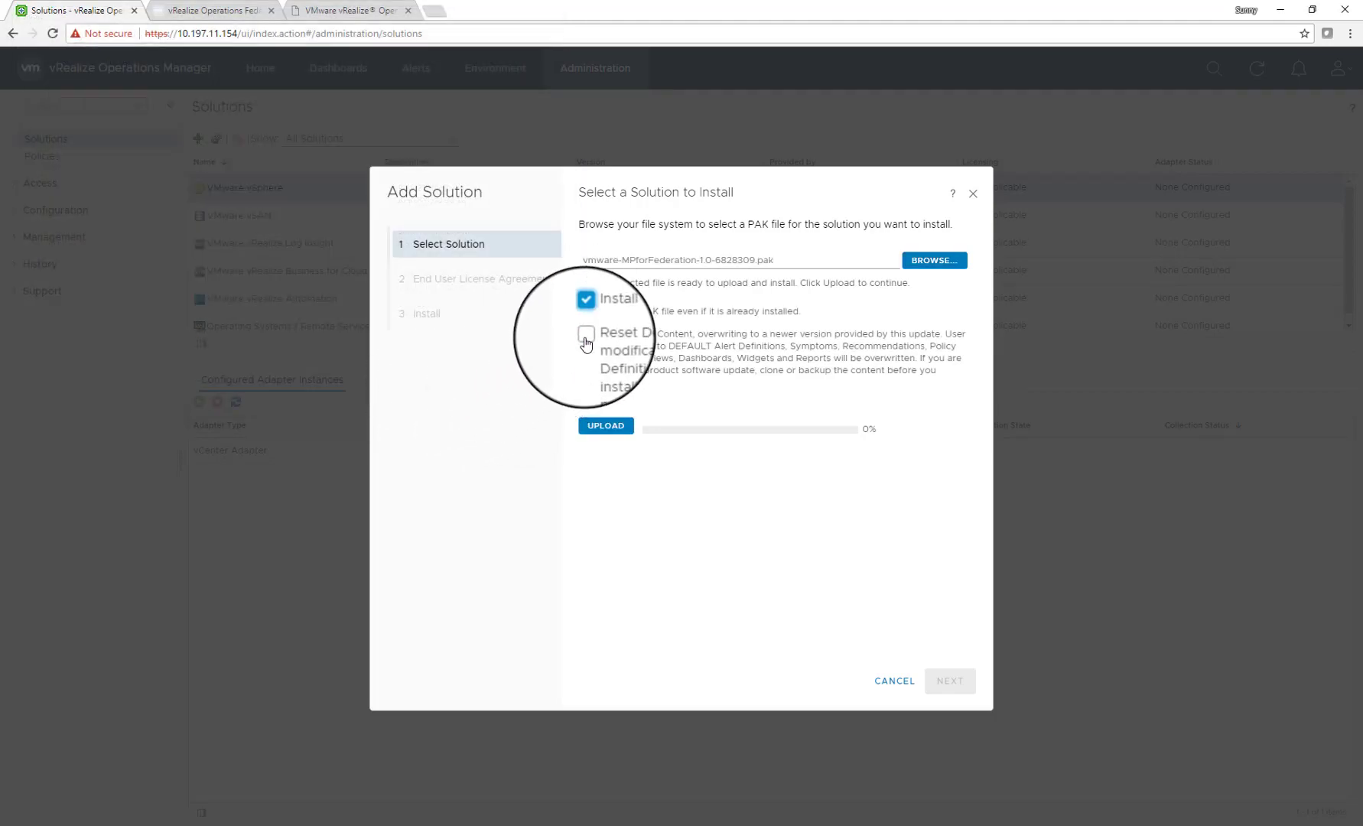
{"action": "left_click", "coordinate": [585, 341]}
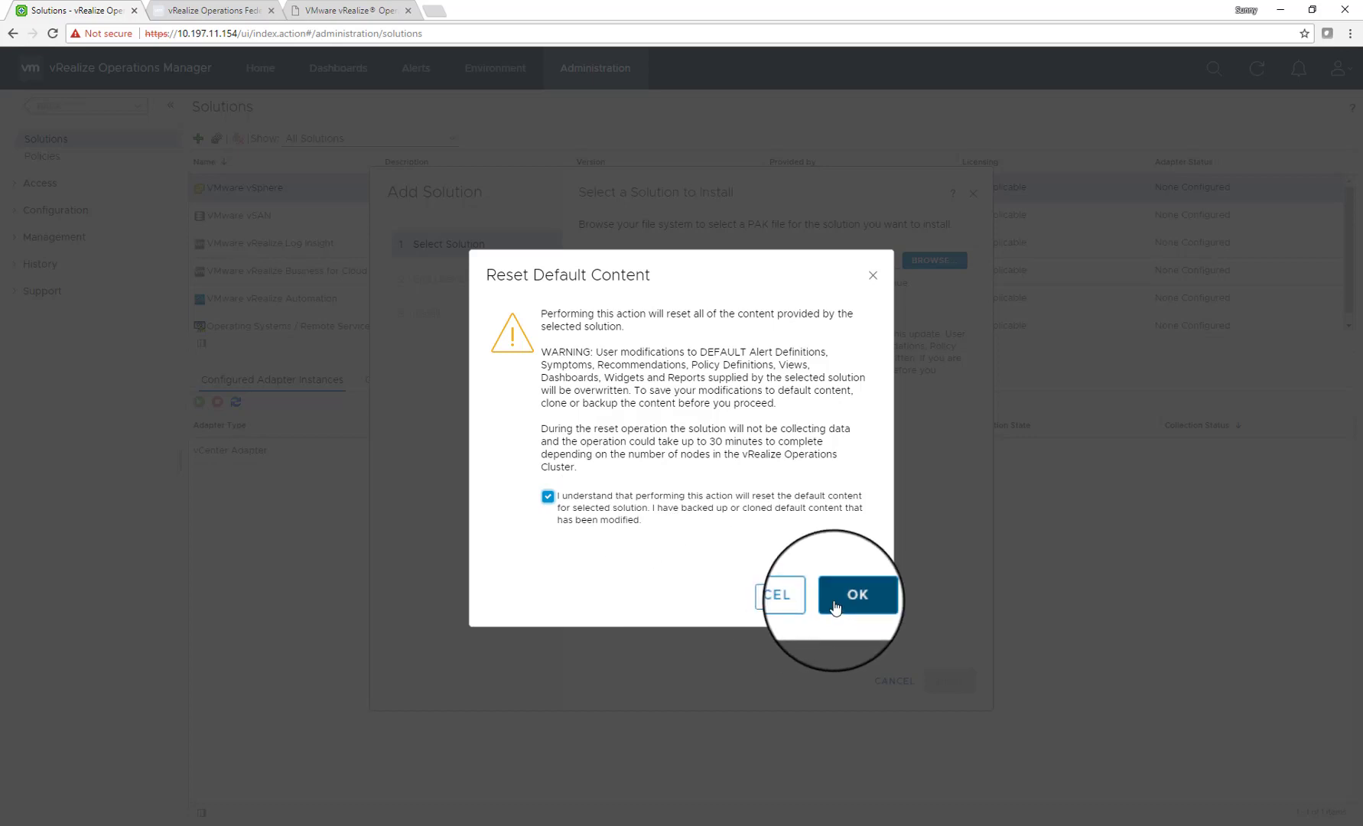
{"action": "left_click", "coordinate": [835, 606]}
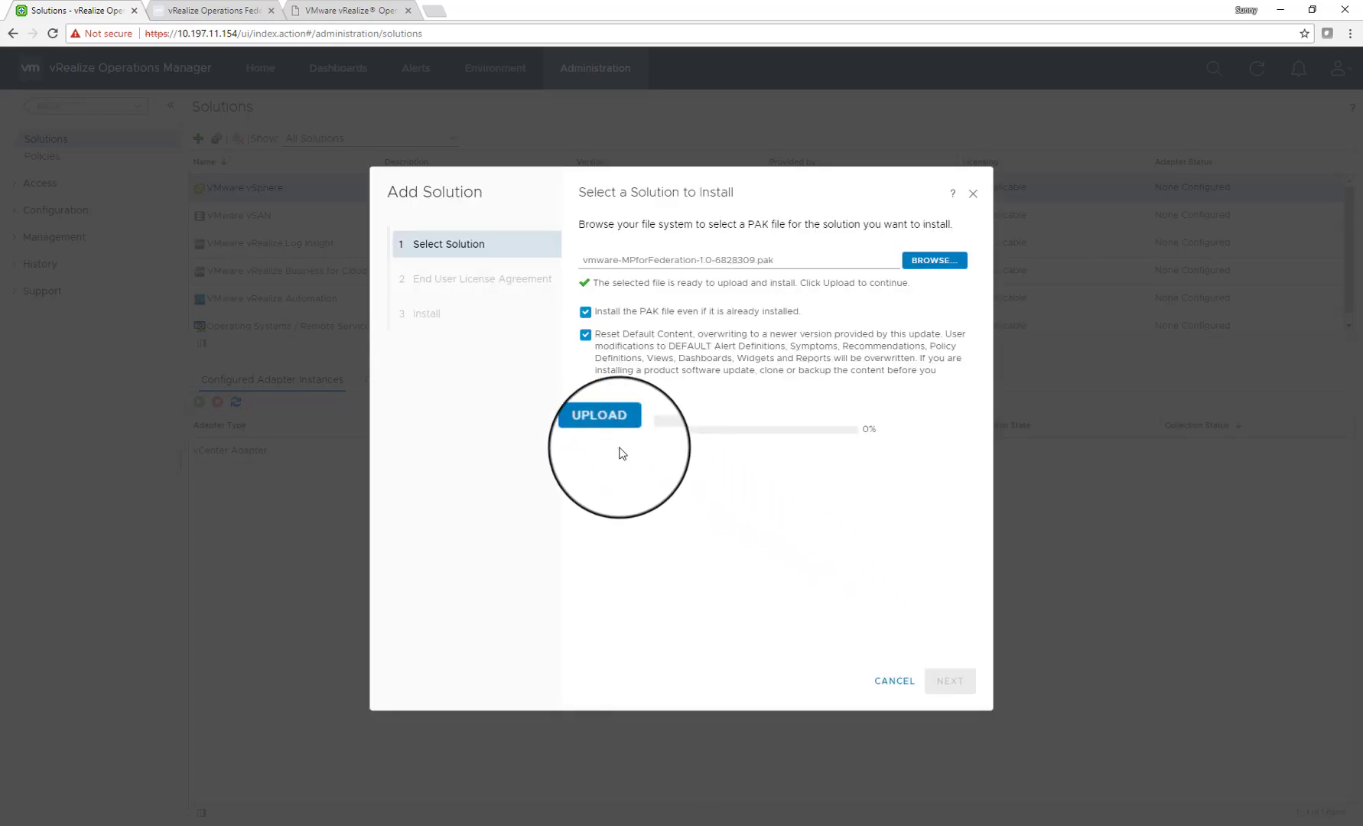
{"action": "left_click", "coordinate": [614, 433]}
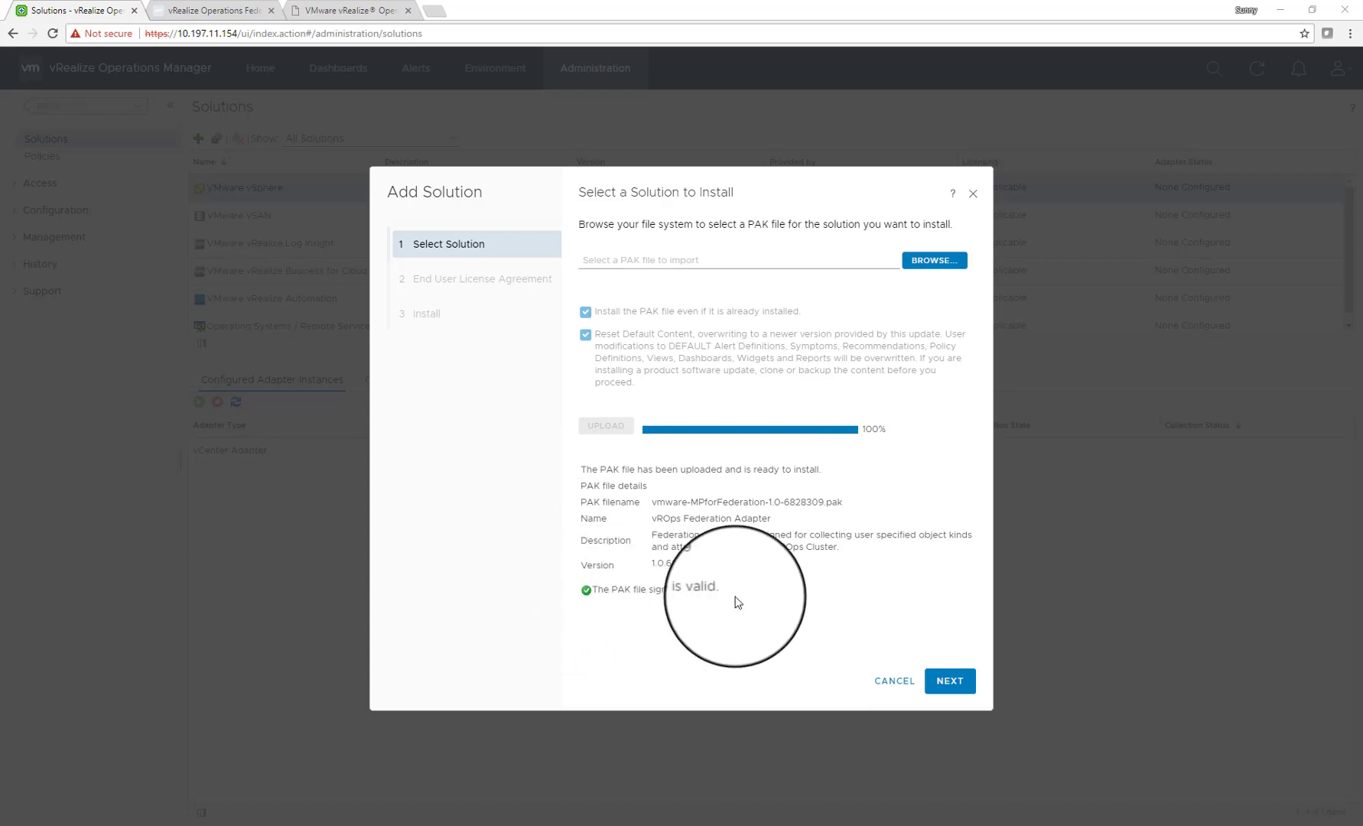
{"action": "left_click", "coordinate": [949, 681]}
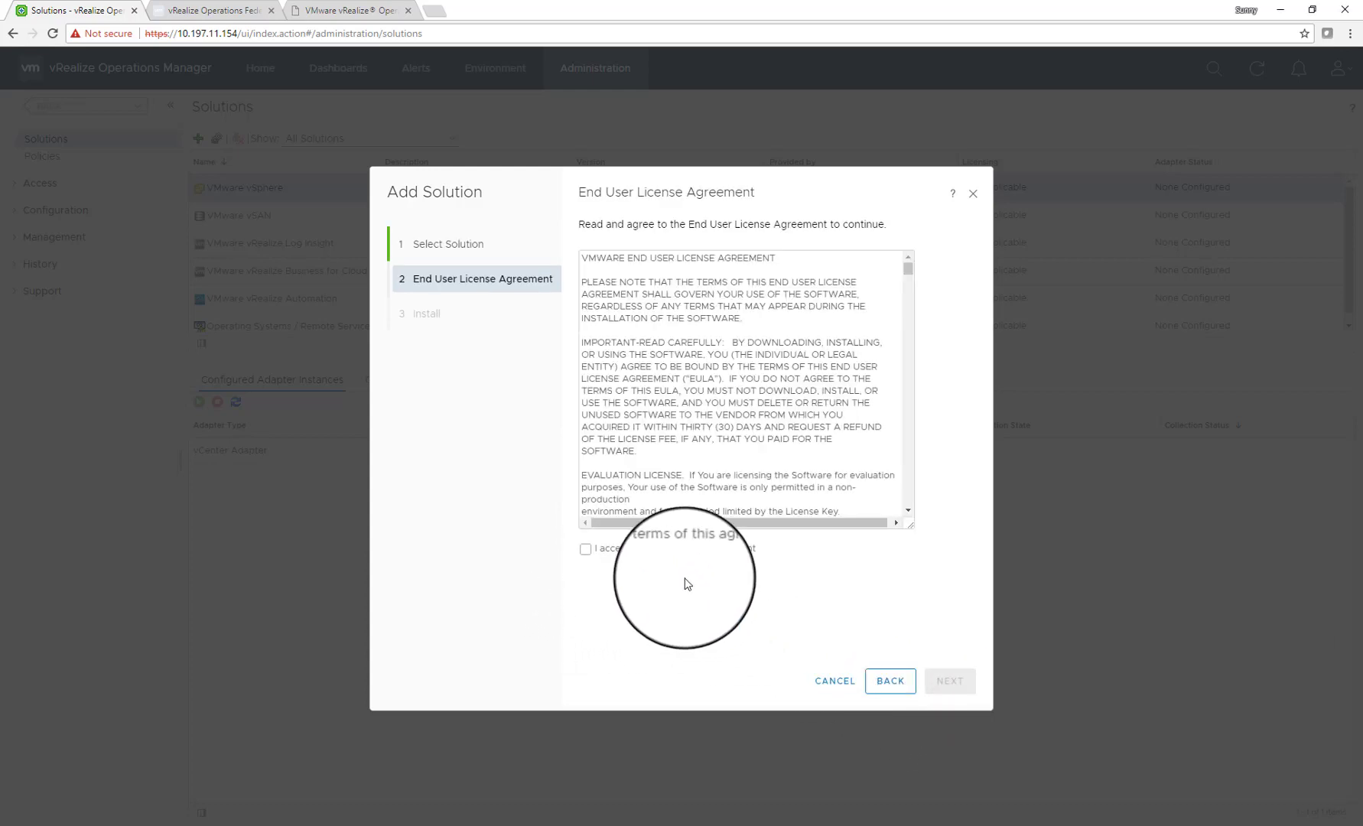
Accept the Federation pack license, install it, and close the finished installation
{"action": "left_click", "coordinate": [585, 548]}
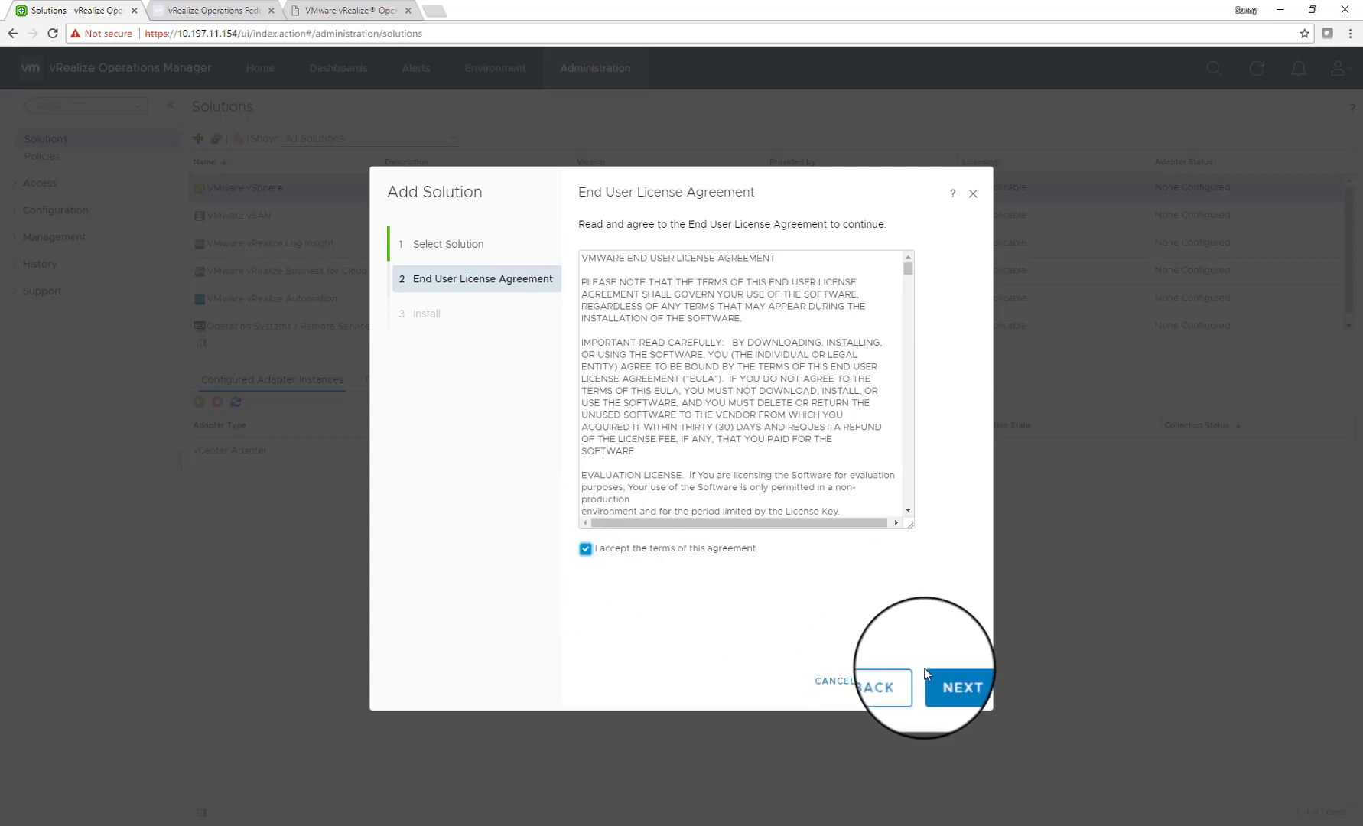
{"action": "left_click", "coordinate": [950, 681]}
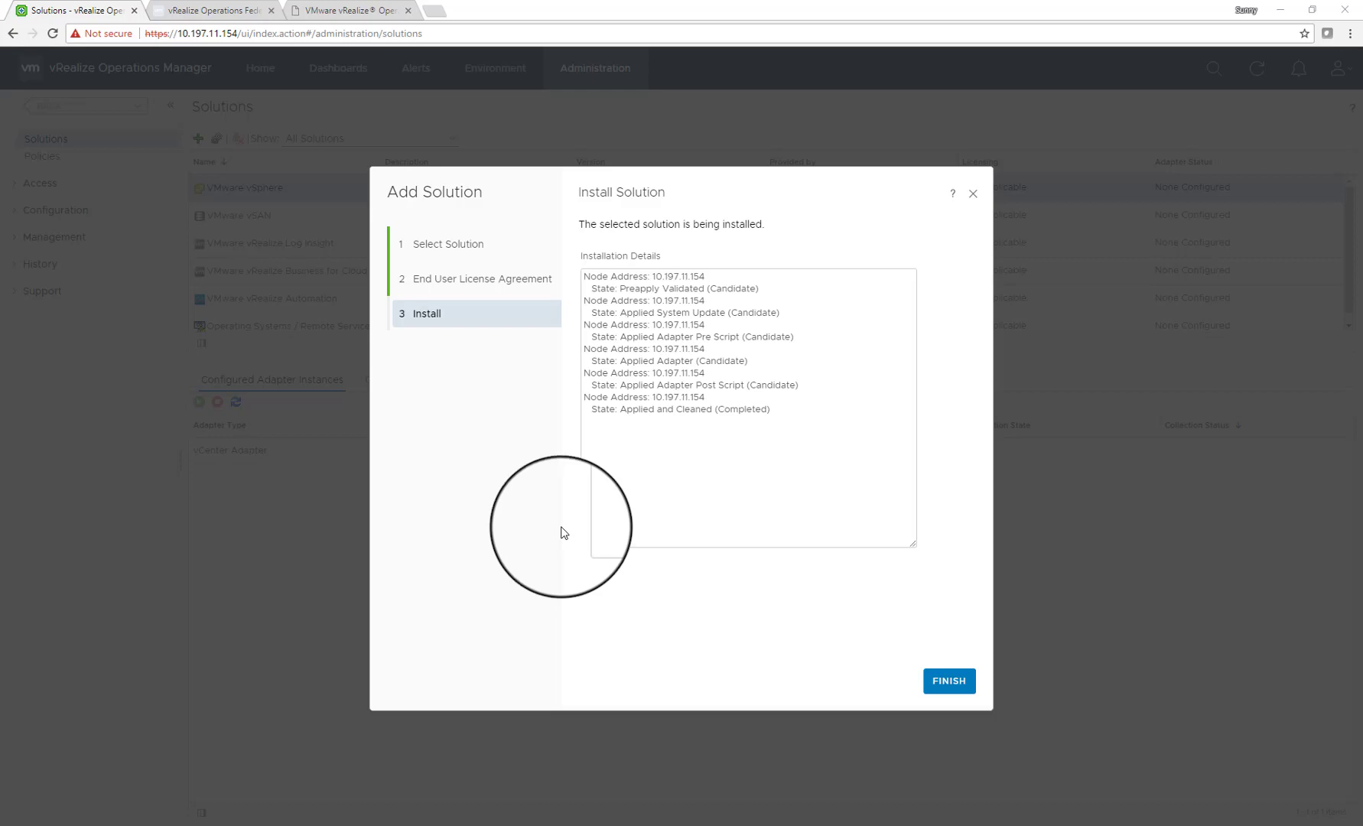
{"action": "left_click", "coordinate": [949, 683]}
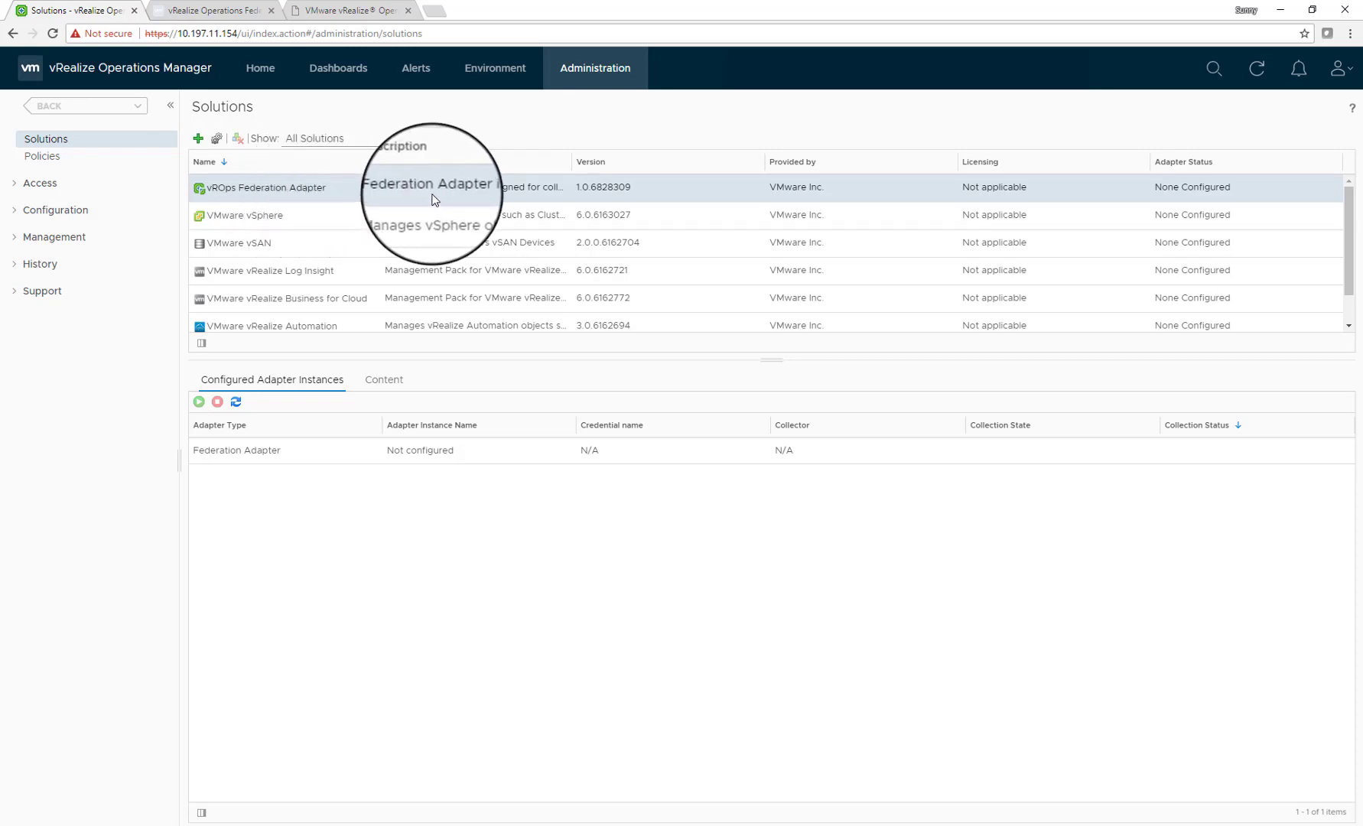
Widen the Description column and open the vROps Federation Adapter's configuration
{"action": "left_click_drag", "start_coordinate": [574, 164], "coordinate": [906, 170]}
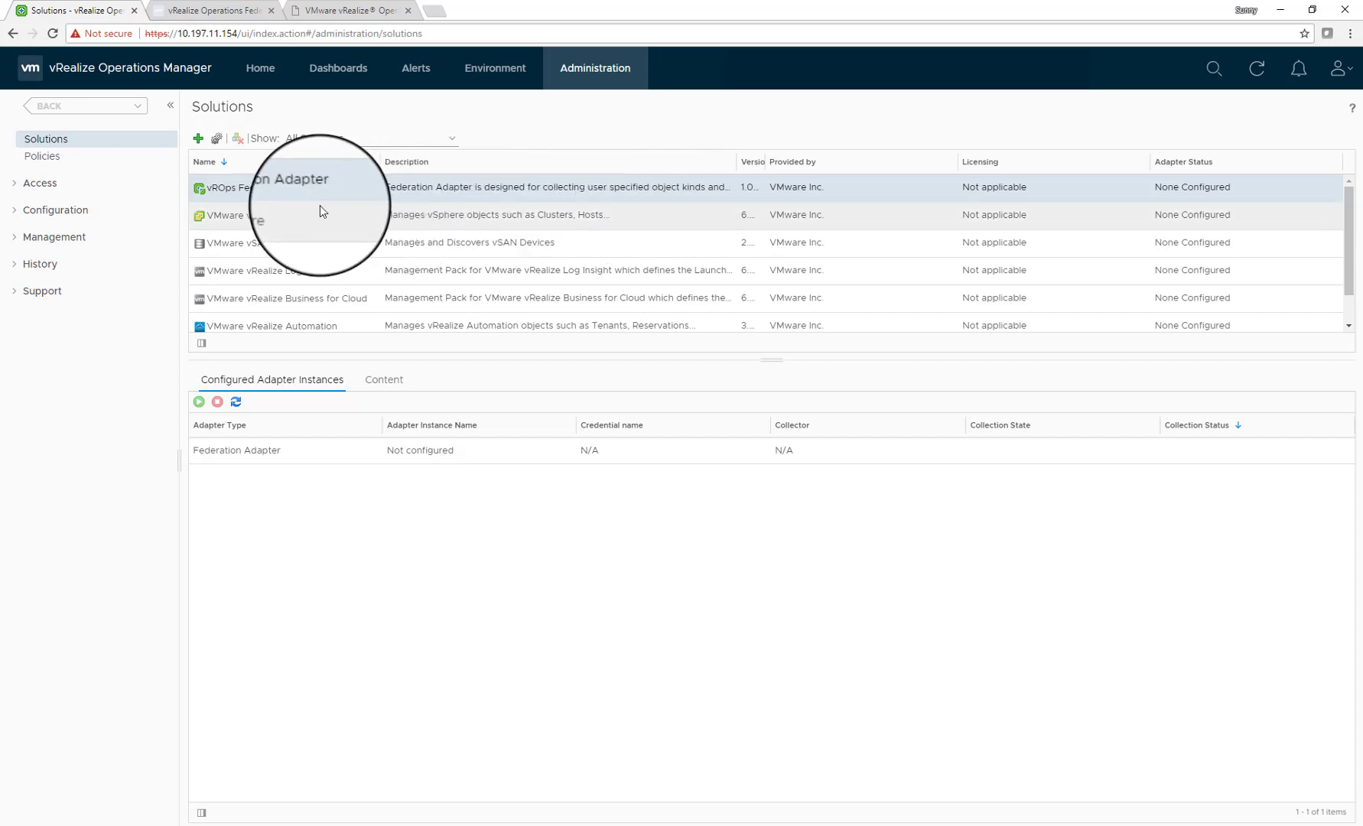
{"action": "left_click", "coordinate": [217, 141]}
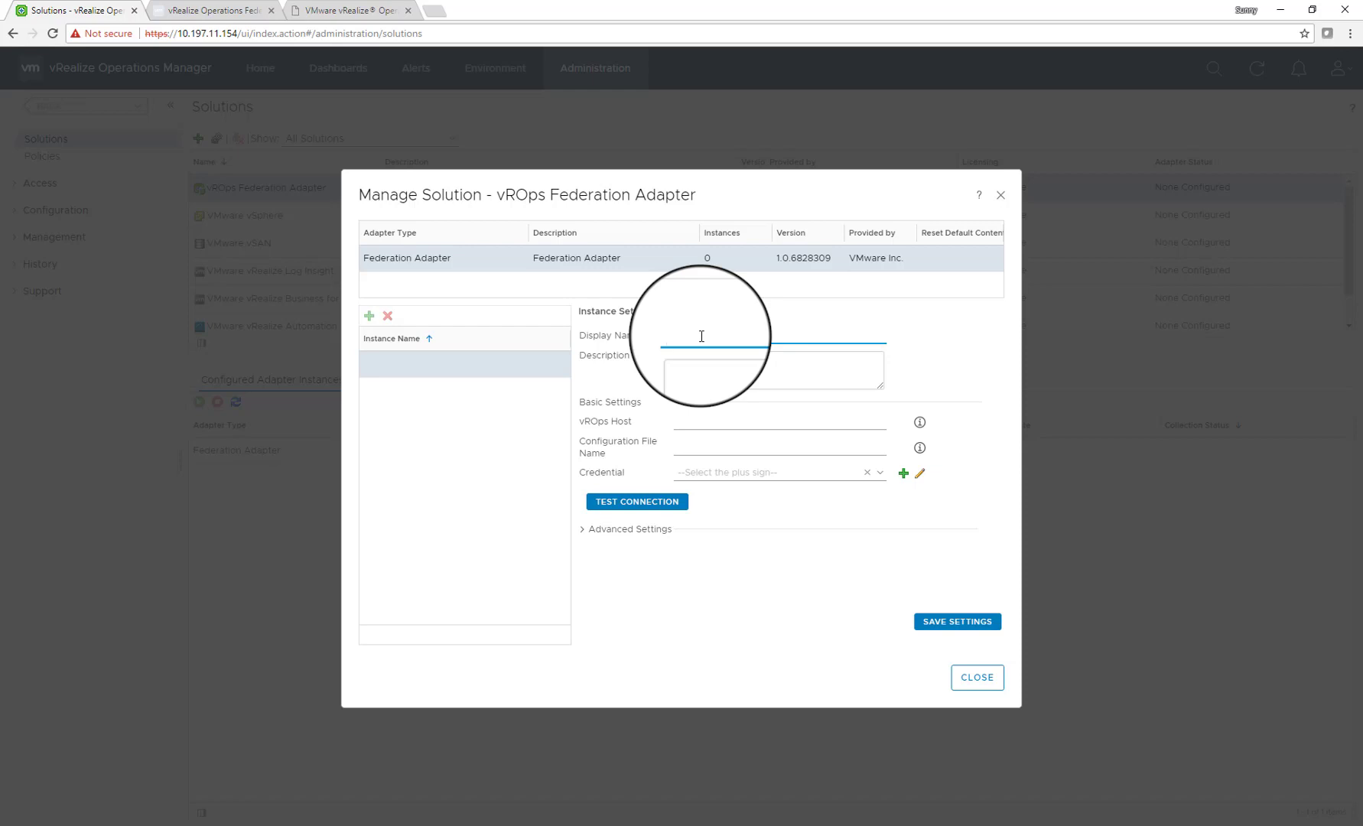
Set the instance's vROps Host to 10.197.11.243 and its Display Name to Palo Alto
{"action": "type", "text": "10.197.11.243"}
{"action": "double_click", "coordinate": [700, 336]}
{"action": "key", "text": "ctrl+c"}
{"action": "left_click", "coordinate": [733, 421]}
{"action": "key", "text": "ctrl+v"}
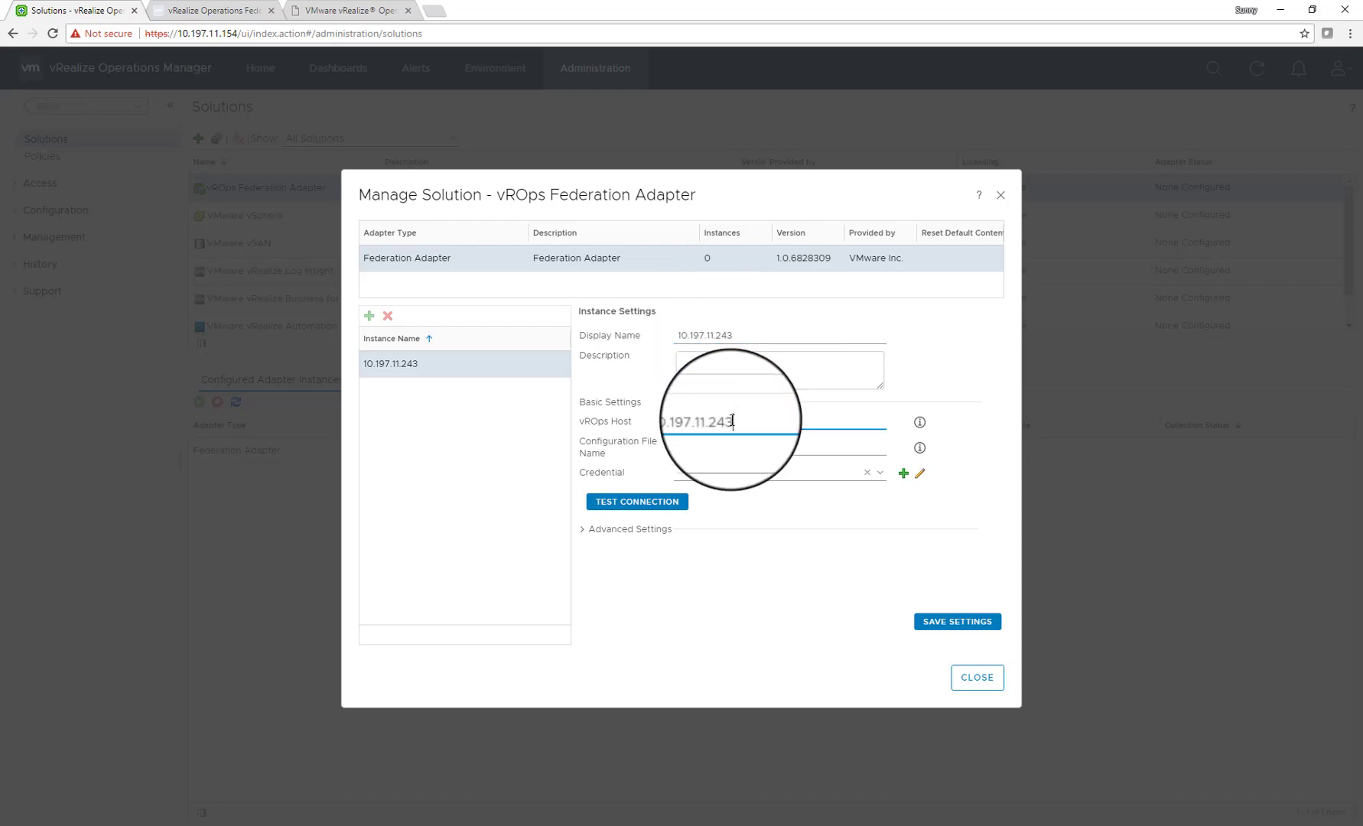
{"action": "left_click", "coordinate": [747, 336]}
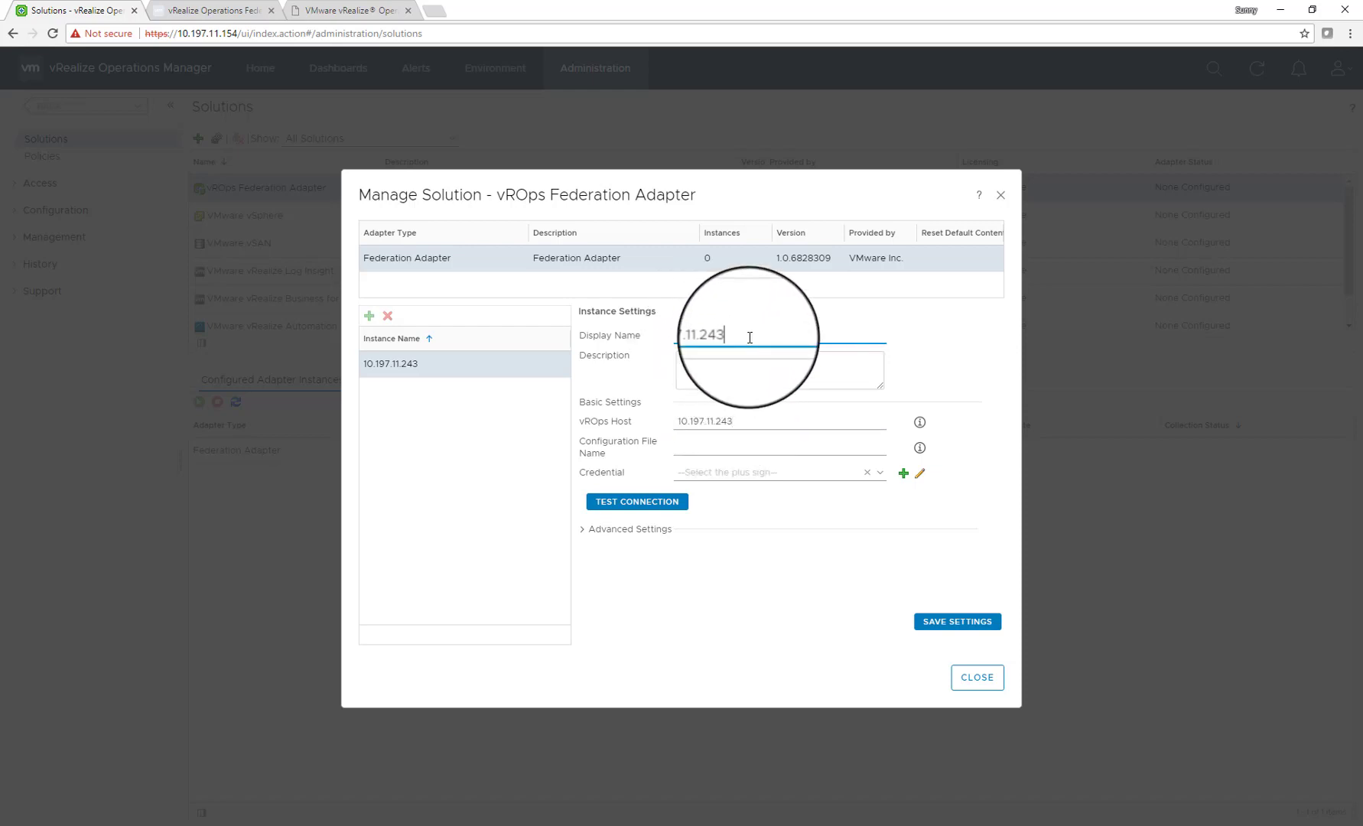
{"action": "type", "text": "_Palo Alto"}
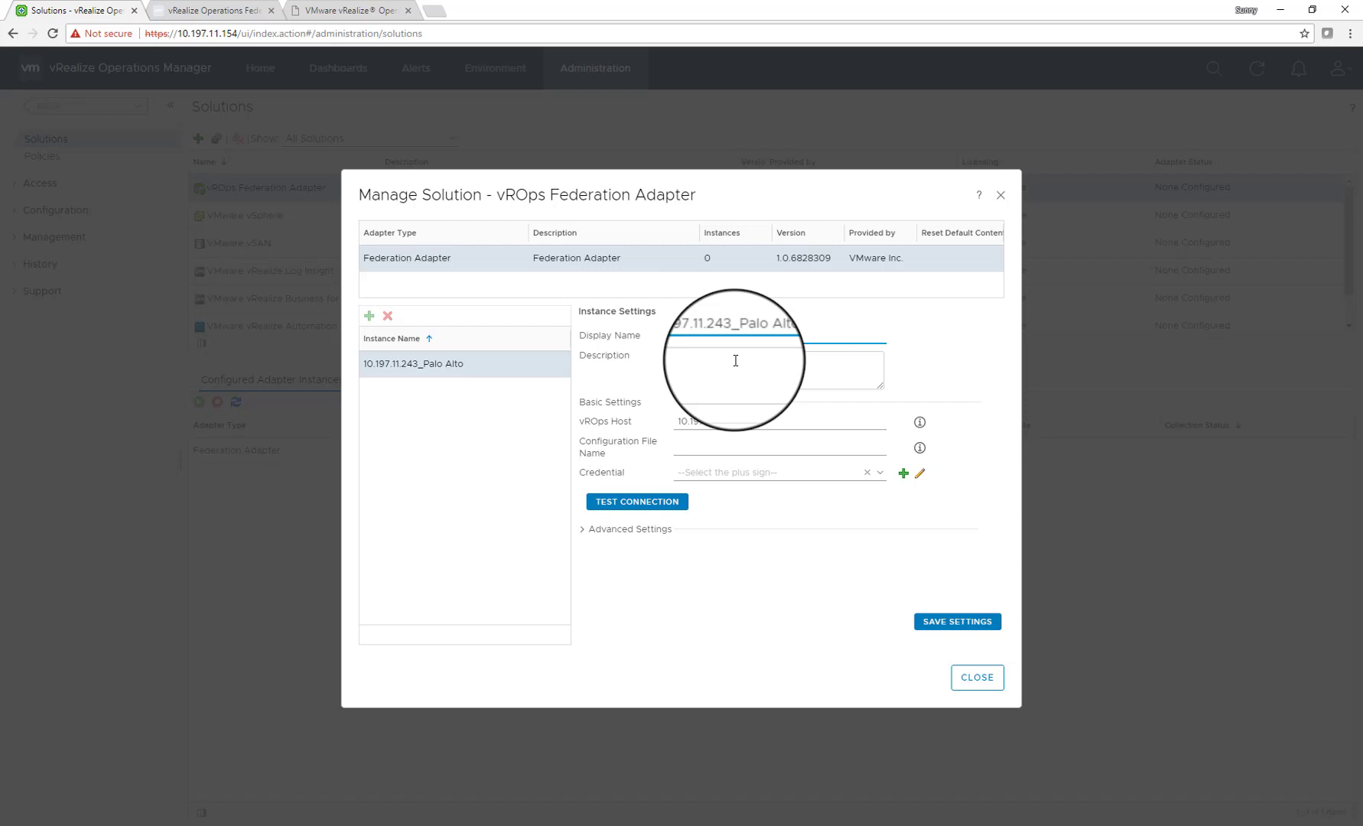
{"action": "left_click_drag", "start_coordinate": [737, 335], "coordinate": [603, 323]}
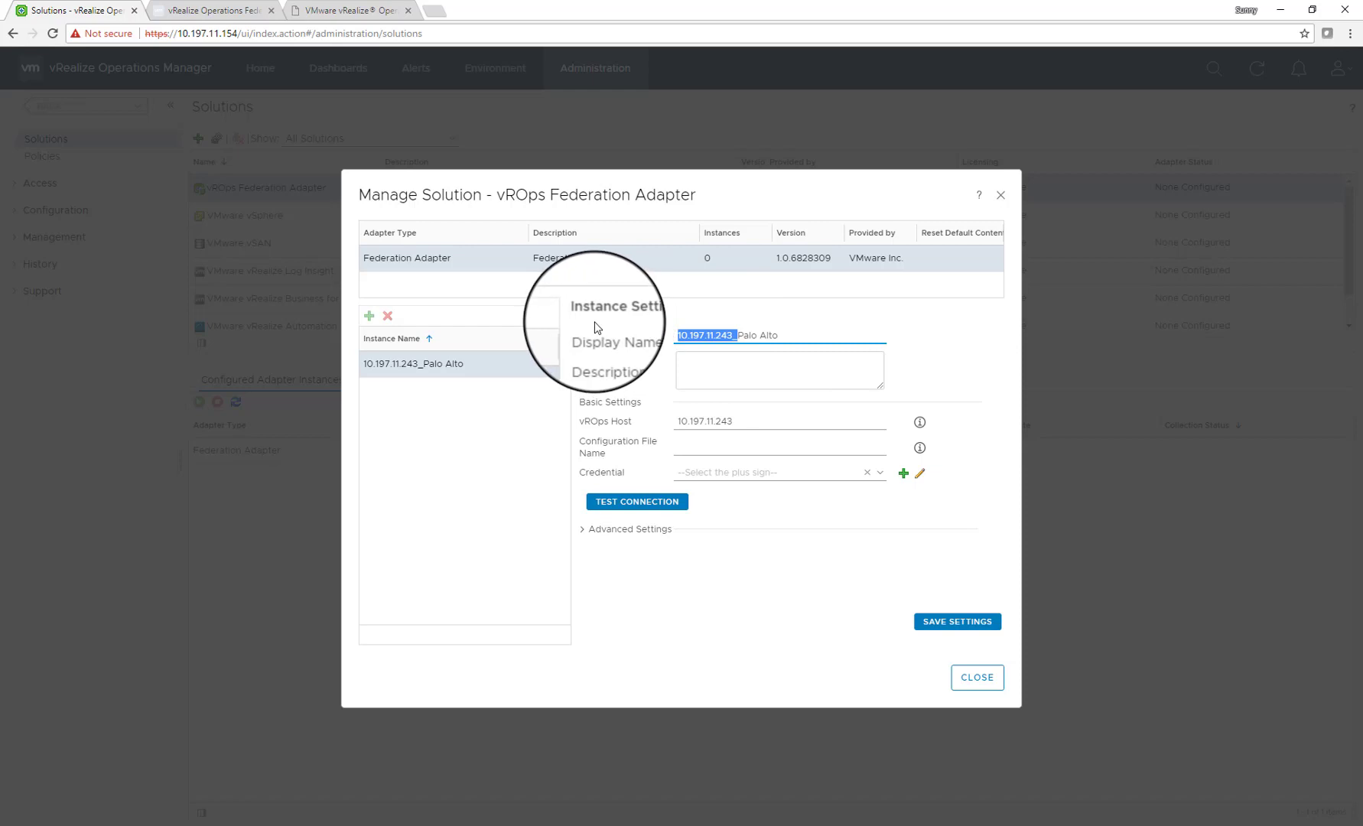
{"action": "key", "text": "BackSpace"}
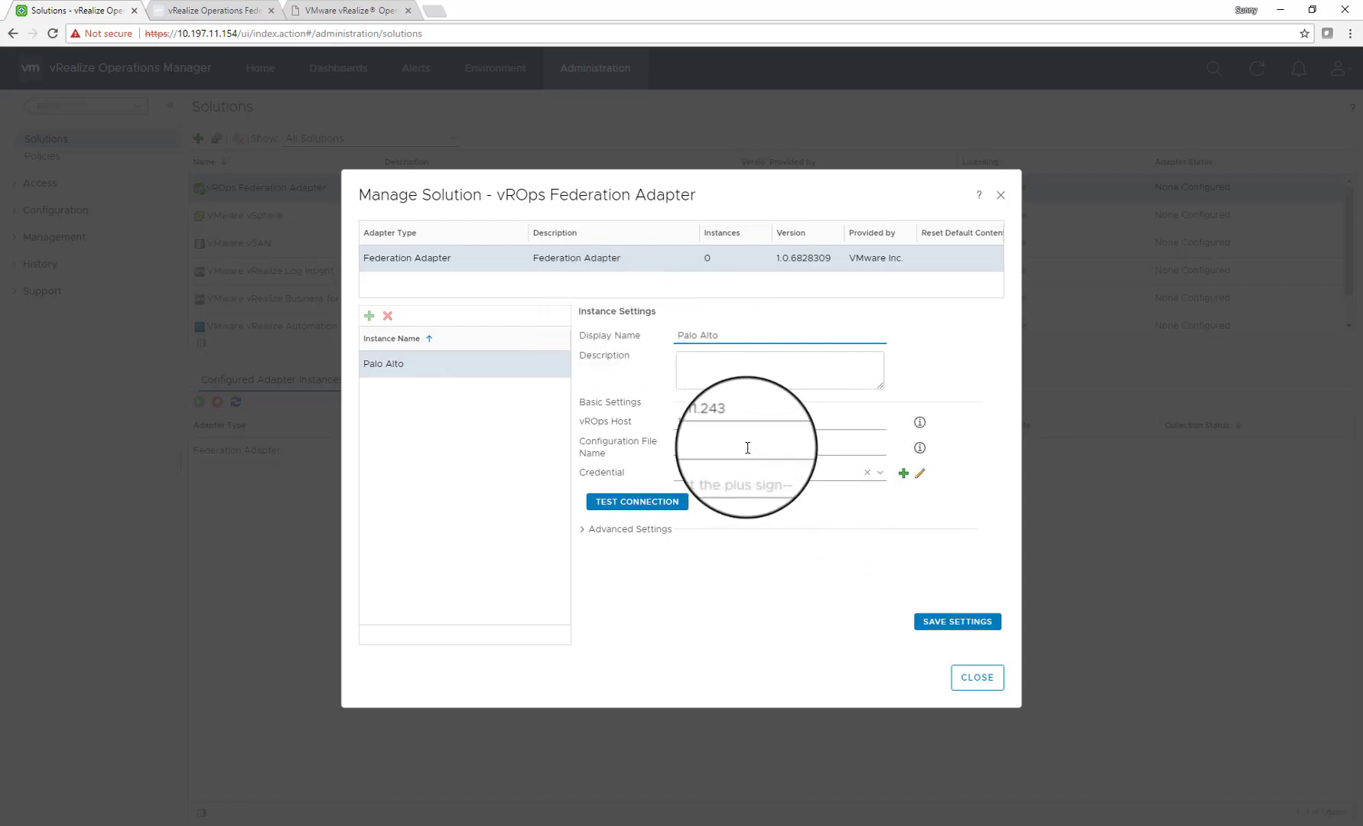
{"action": "left_click", "coordinate": [748, 448]}
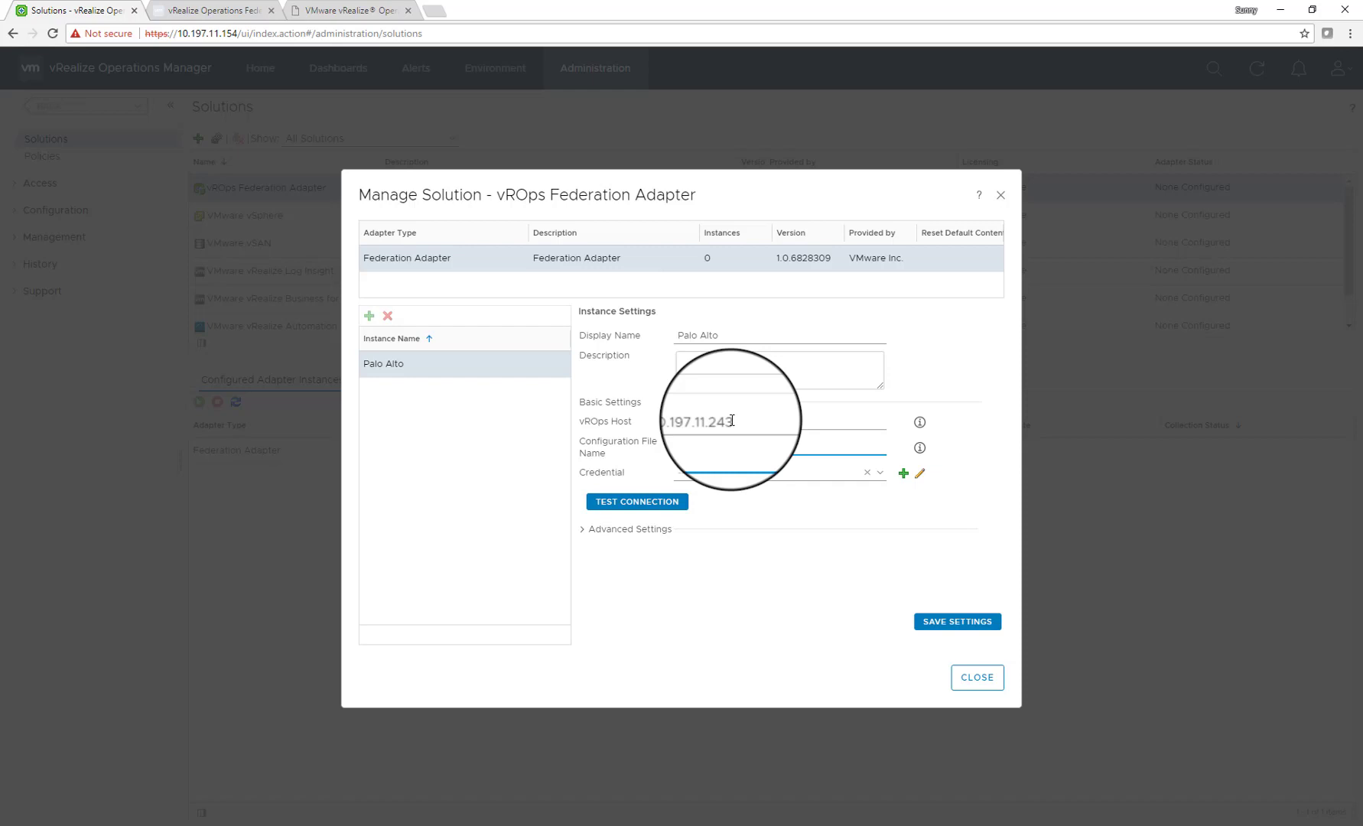
Enter federation_config as the Palo Alto instance's Configuration File Name
{"action": "double_click", "coordinate": [732, 421]}
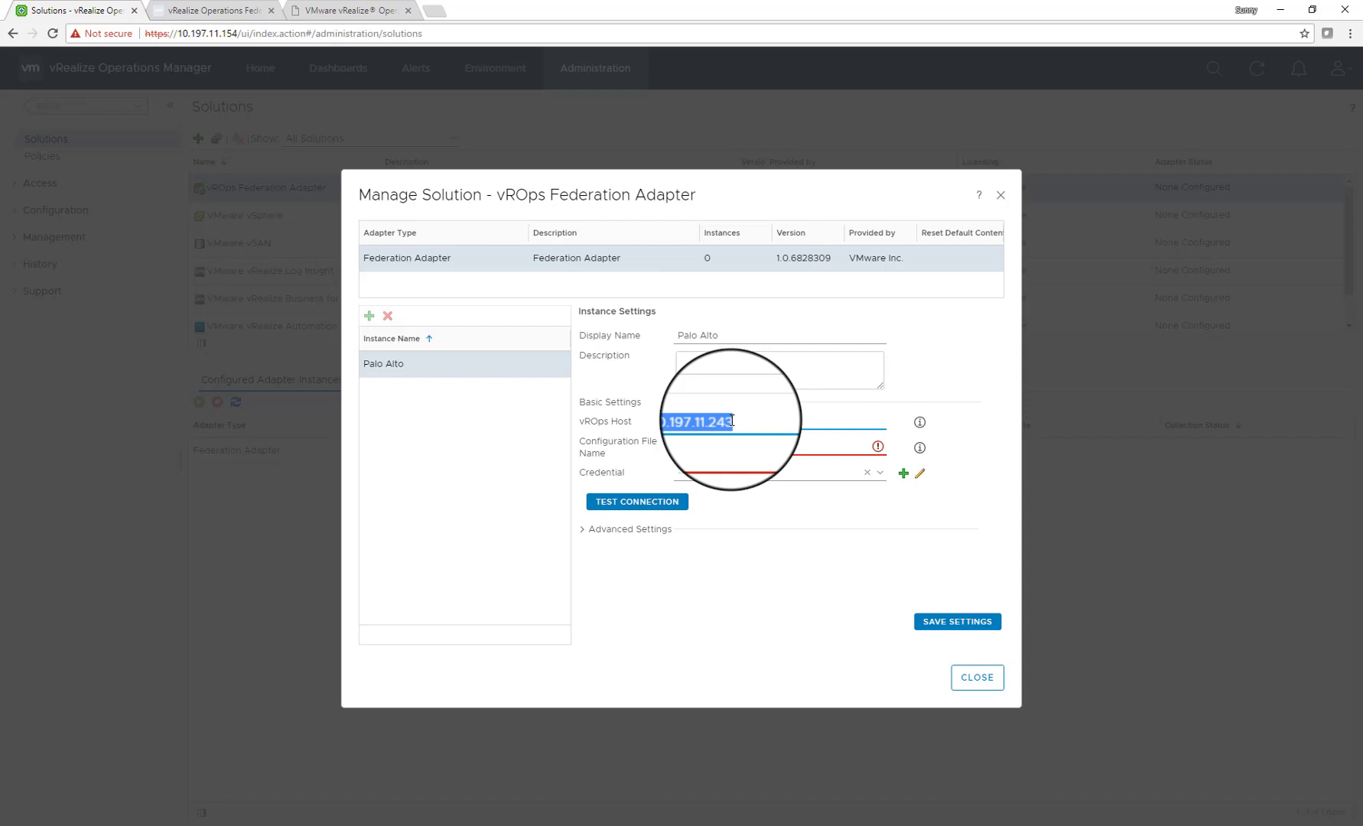
{"action": "left_click", "coordinate": [713, 447]}
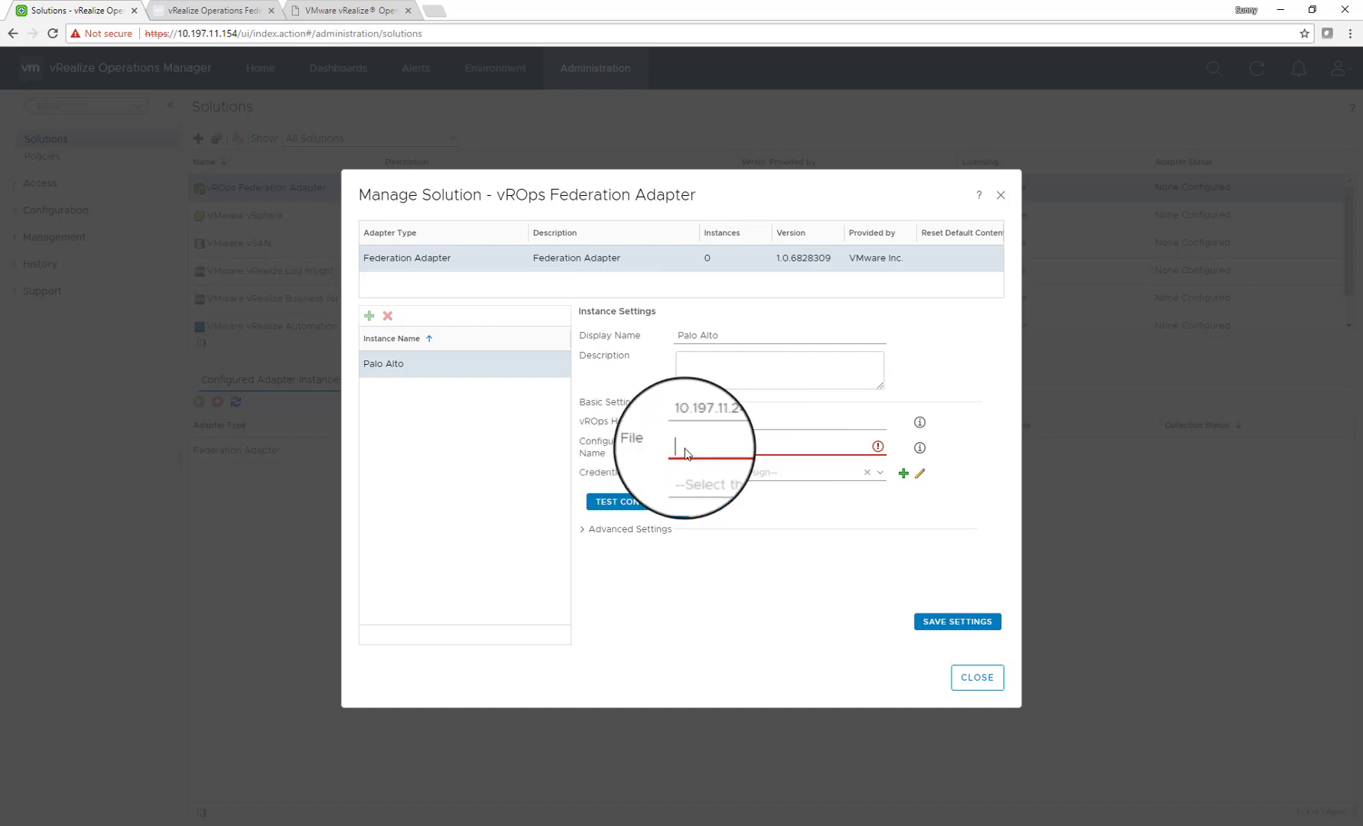
{"action": "mouse_move", "coordinate": [921, 450]}
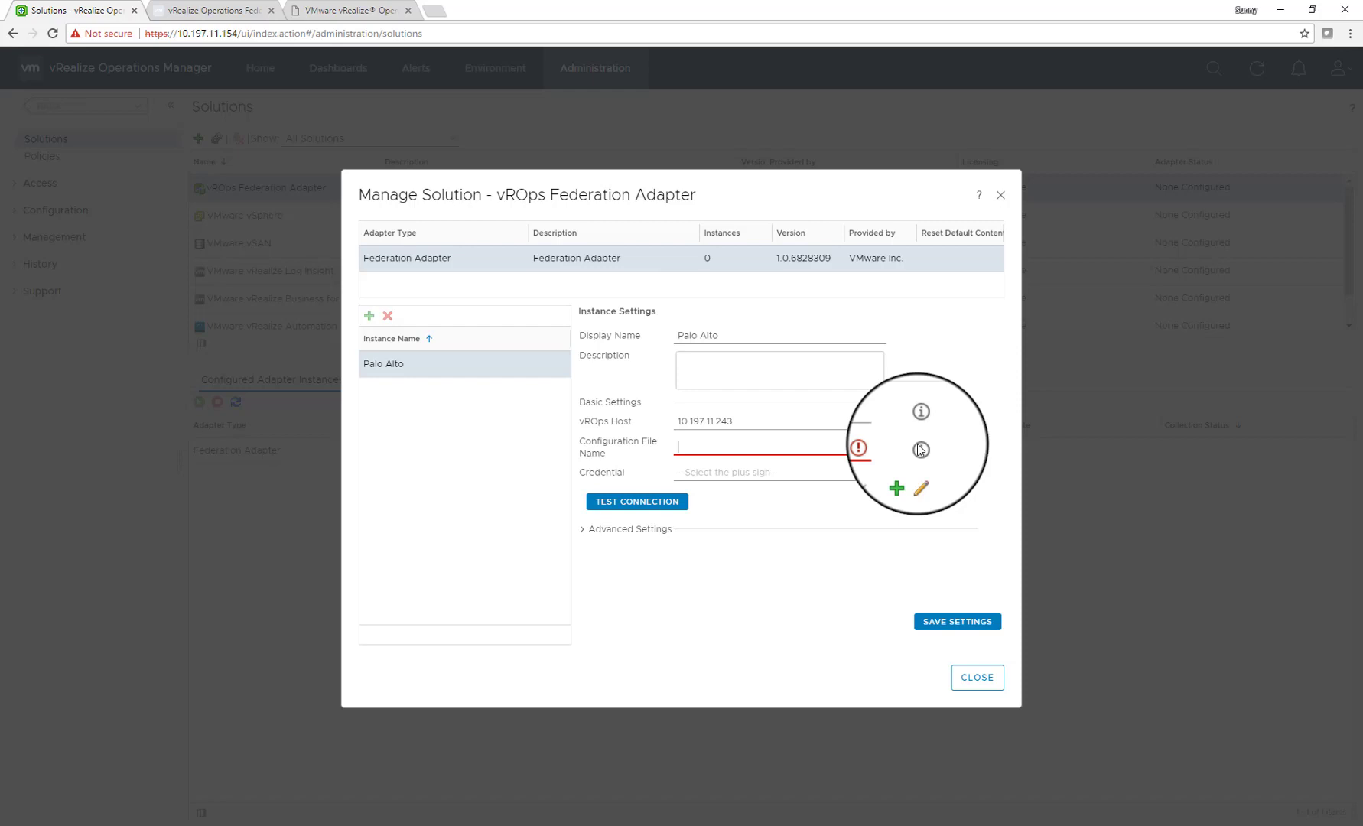
{"action": "left_click", "coordinate": [790, 440]}
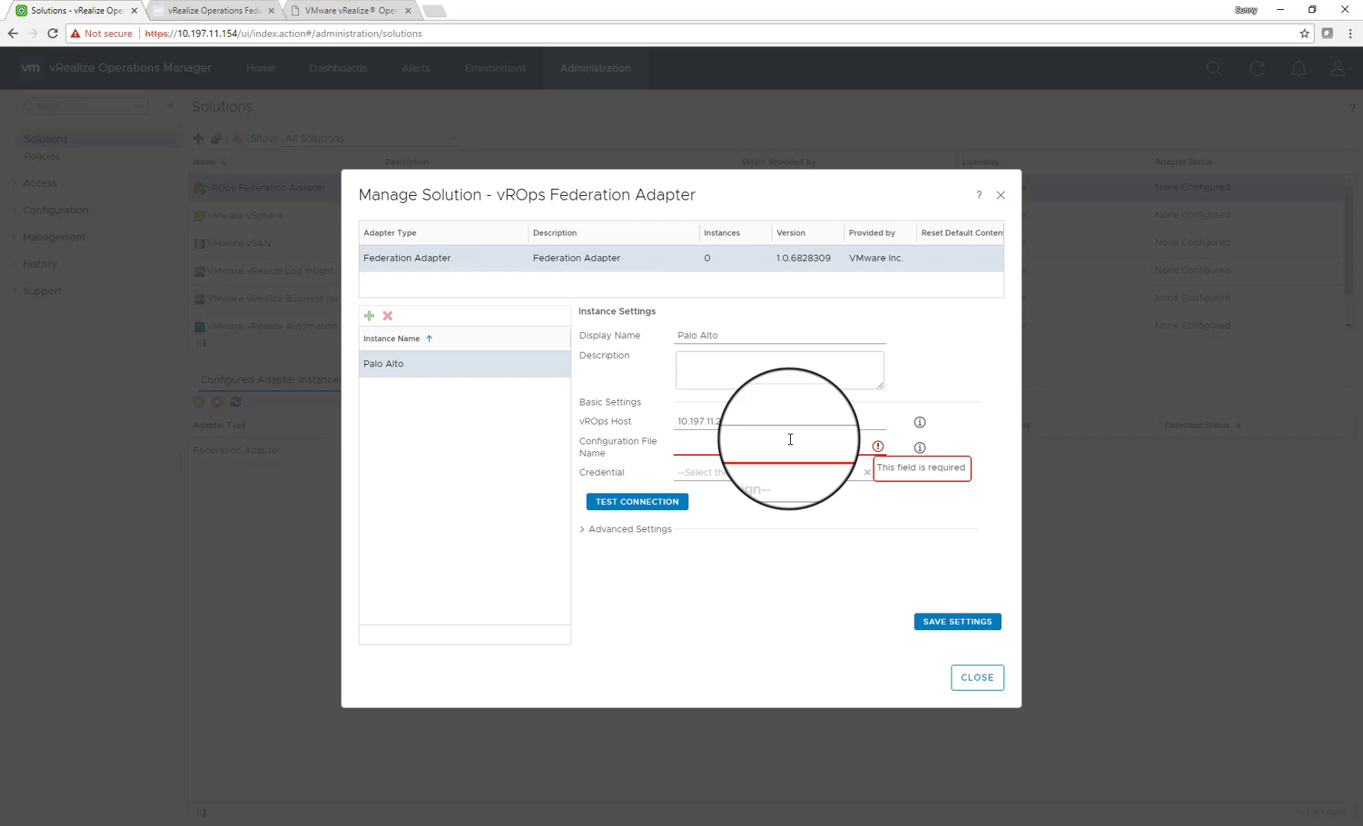
{"action": "type", "text": "federatio"}
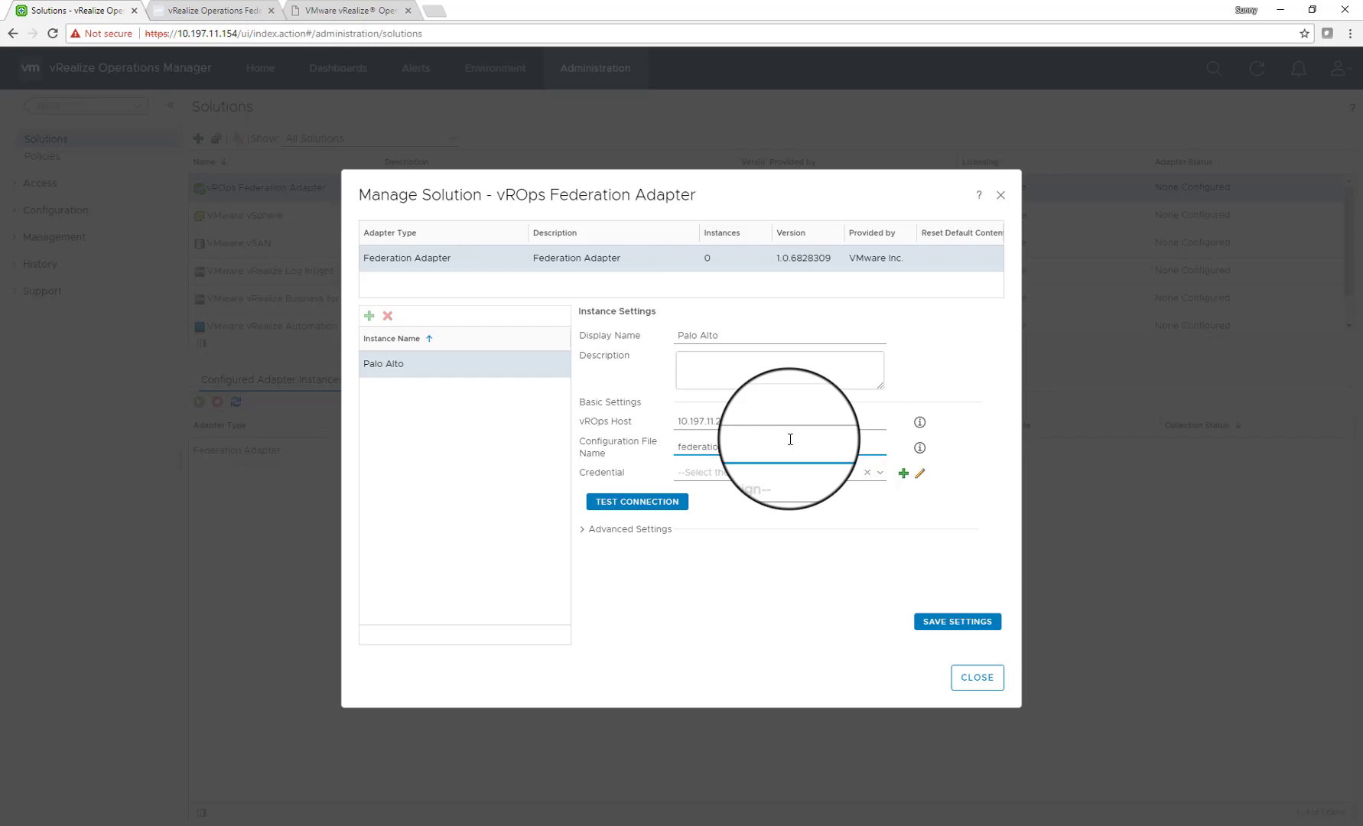
{"action": "type", "text": "n_config"}
{"action": "left_click_drag", "start_coordinate": [789, 444], "coordinate": [630, 443]}
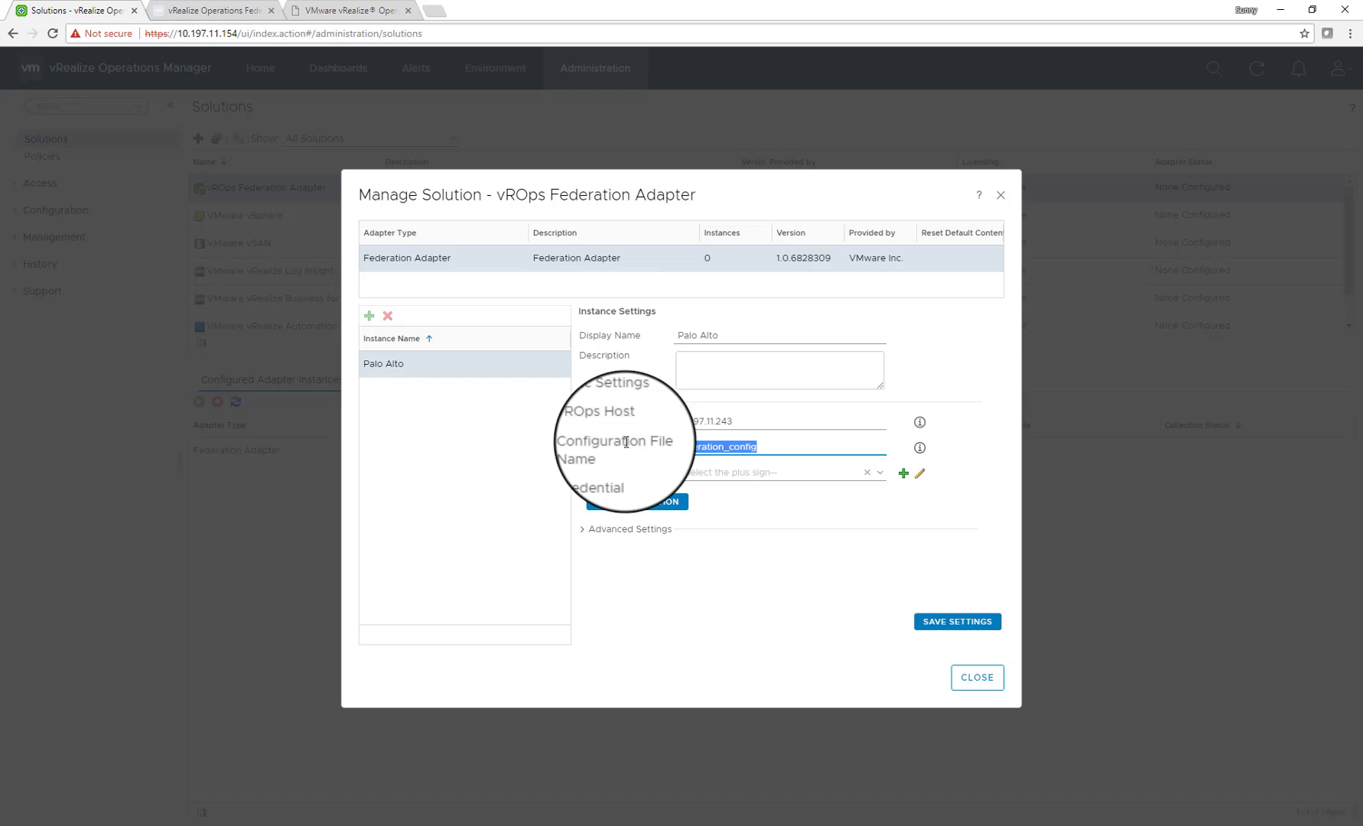
{"action": "left_click", "coordinate": [880, 474]}
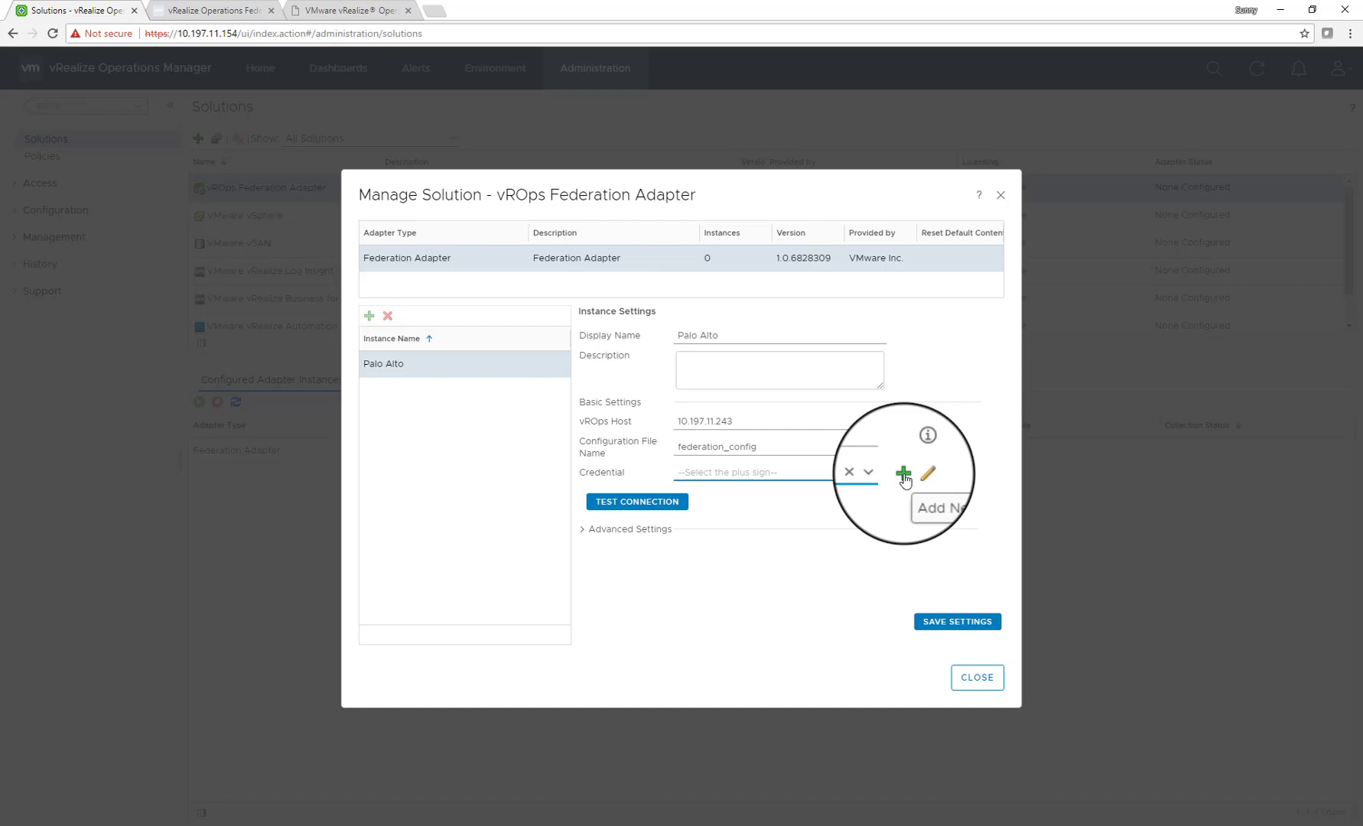
Create a vrops-admin credential with user name admin and the account password
{"action": "left_click", "coordinate": [904, 476]}
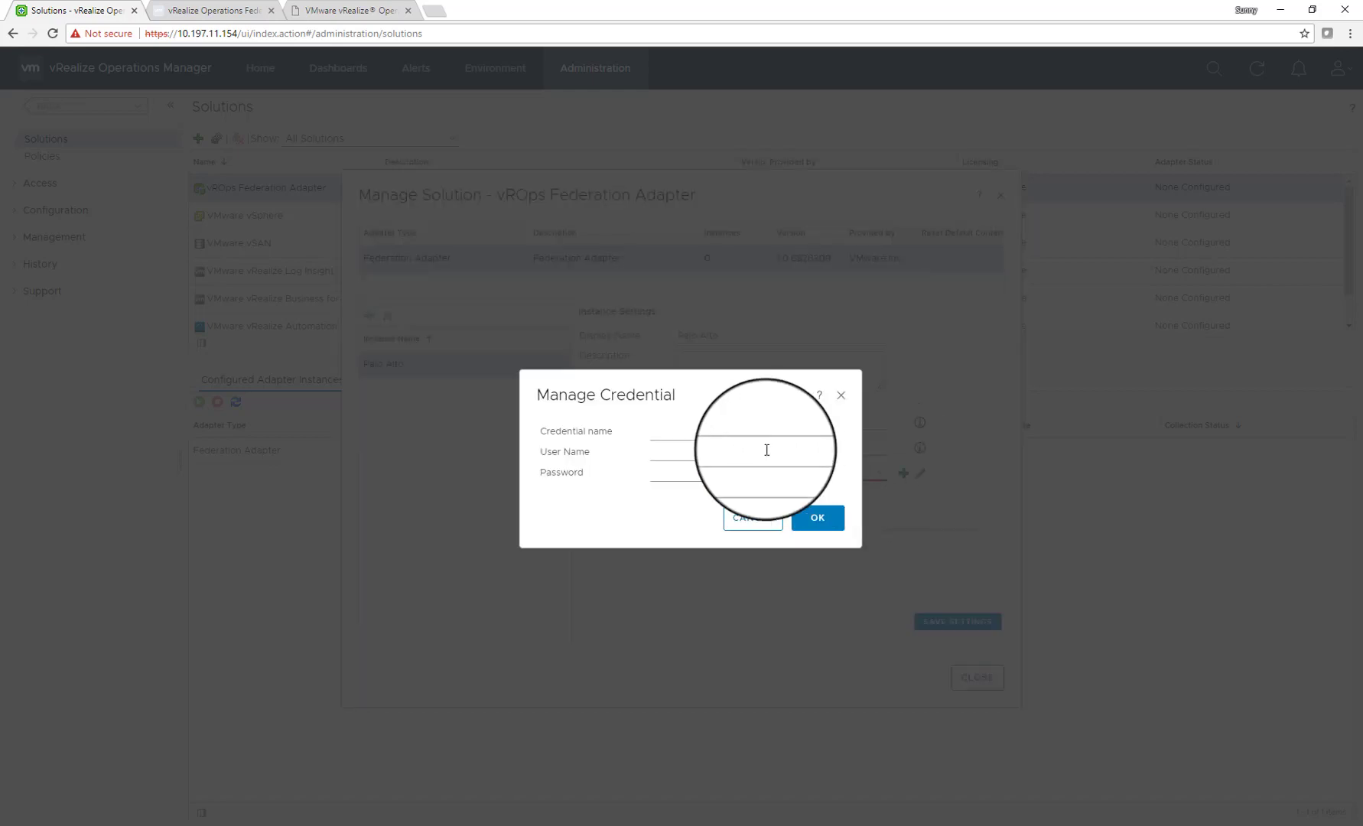
{"action": "left_click", "coordinate": [702, 432]}
{"action": "type", "text": "vro"}
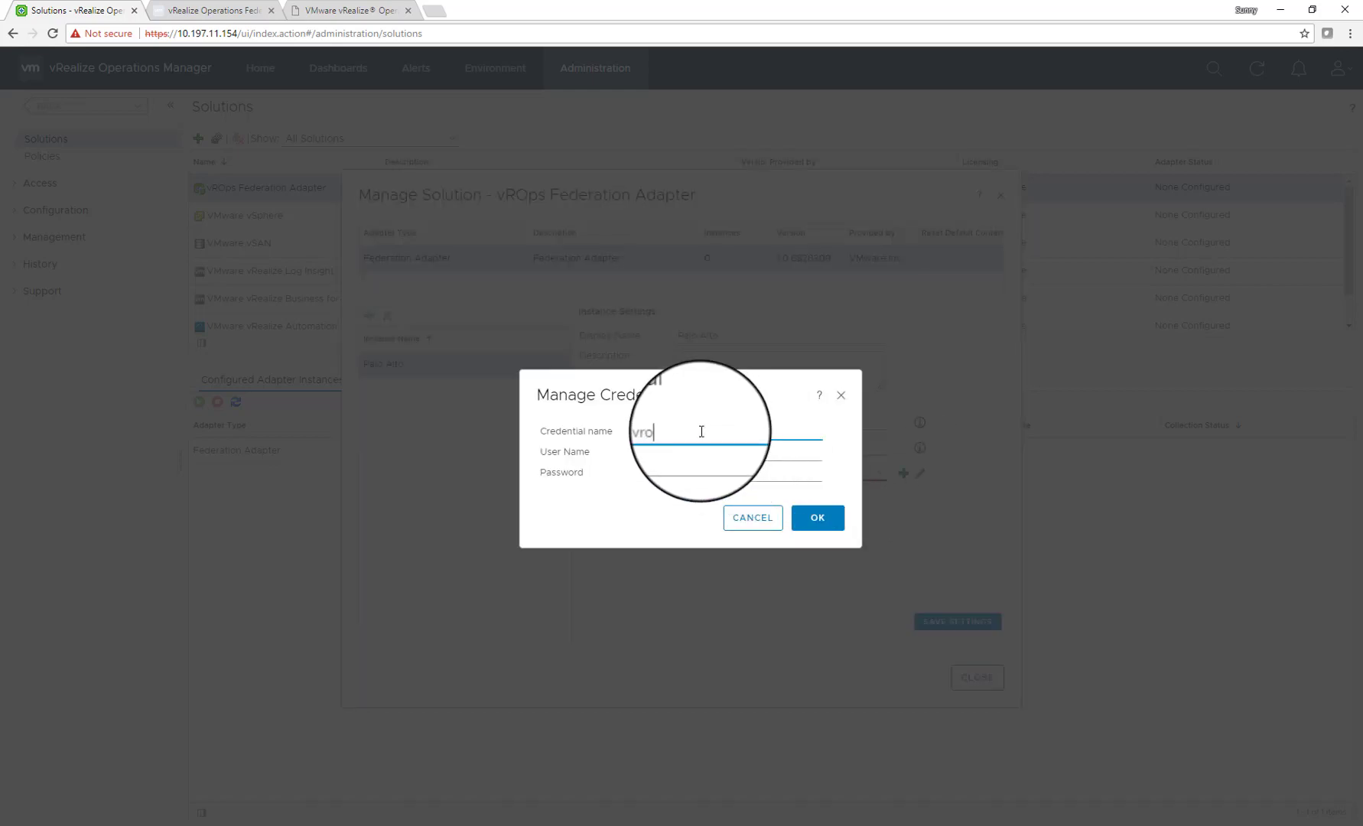
{"action": "type", "text": "ps-admin"}
{"action": "key", "text": "Tab"}
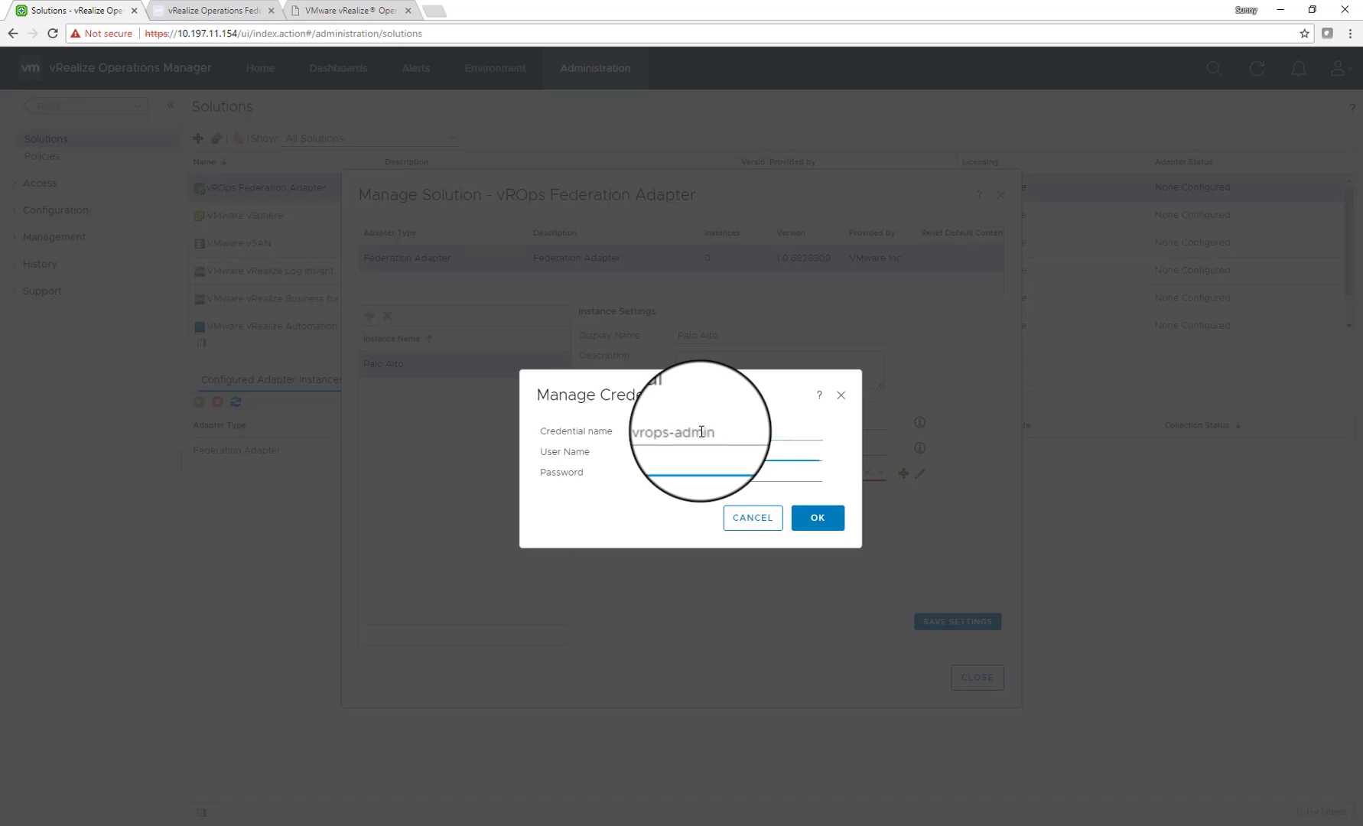
{"action": "type", "text": "admin"}
{"action": "key", "text": "Tab"}
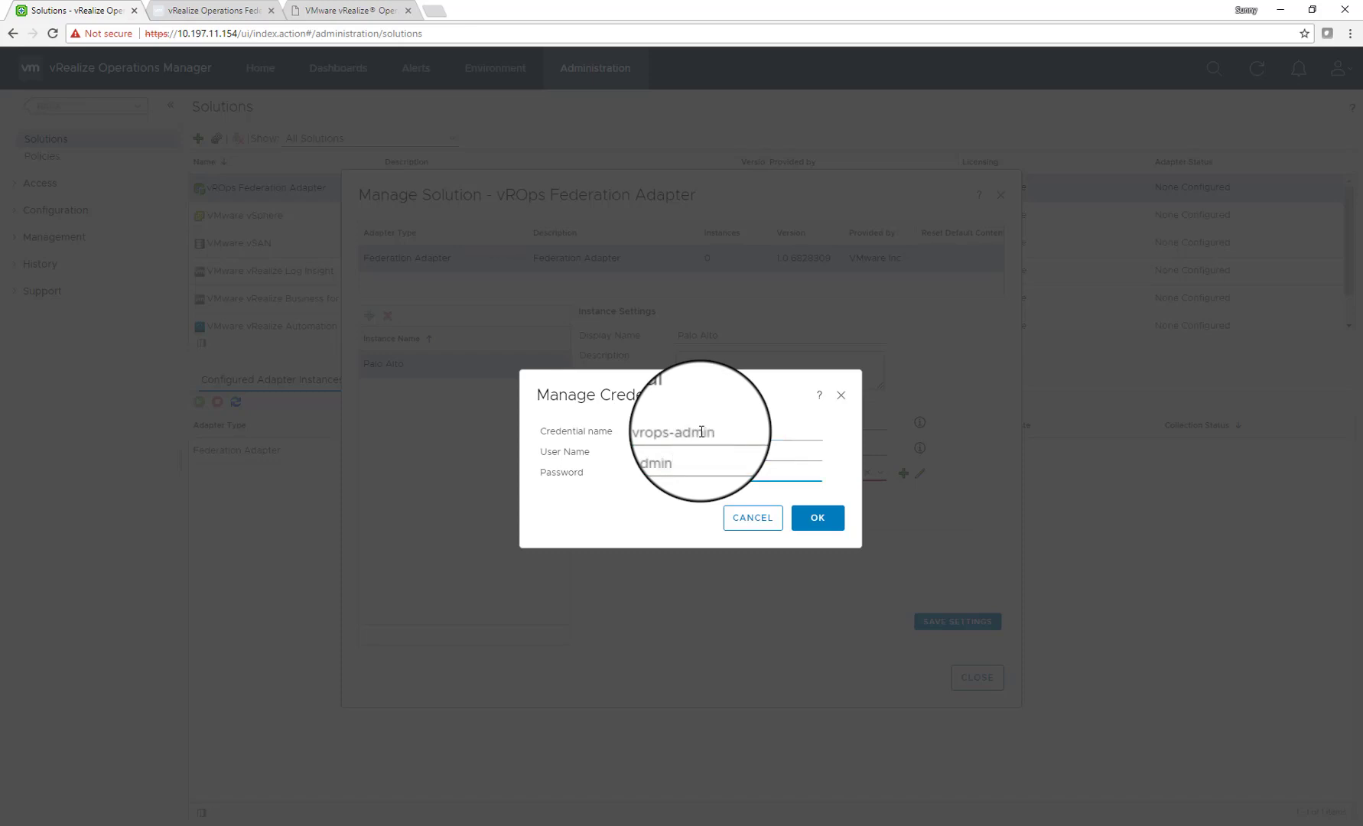
{"action": "type", "text": "•••••••••"}
{"action": "left_click", "coordinate": [818, 519]}
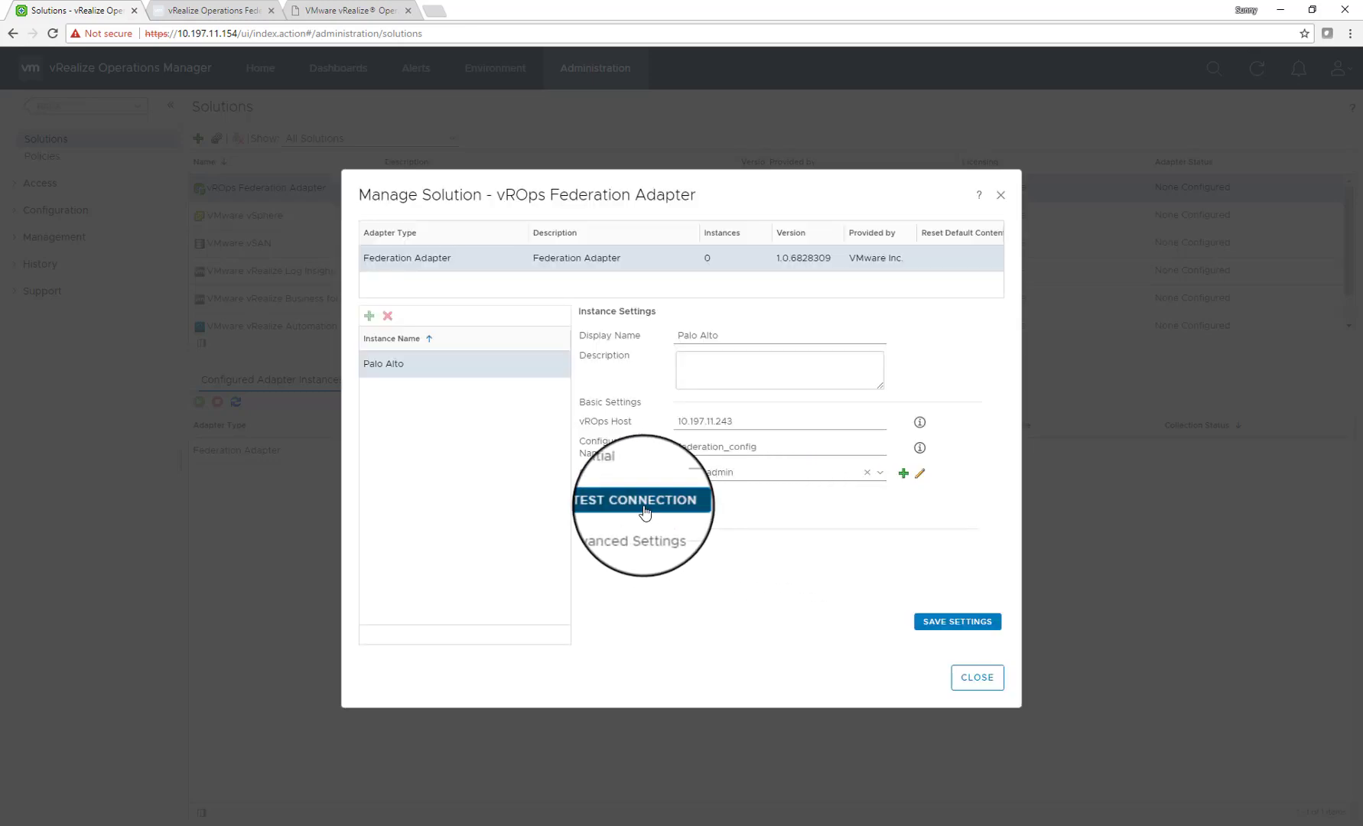
Test the connection, accept the host certificate, and save the Palo Alto instance
{"action": "left_click", "coordinate": [645, 511]}
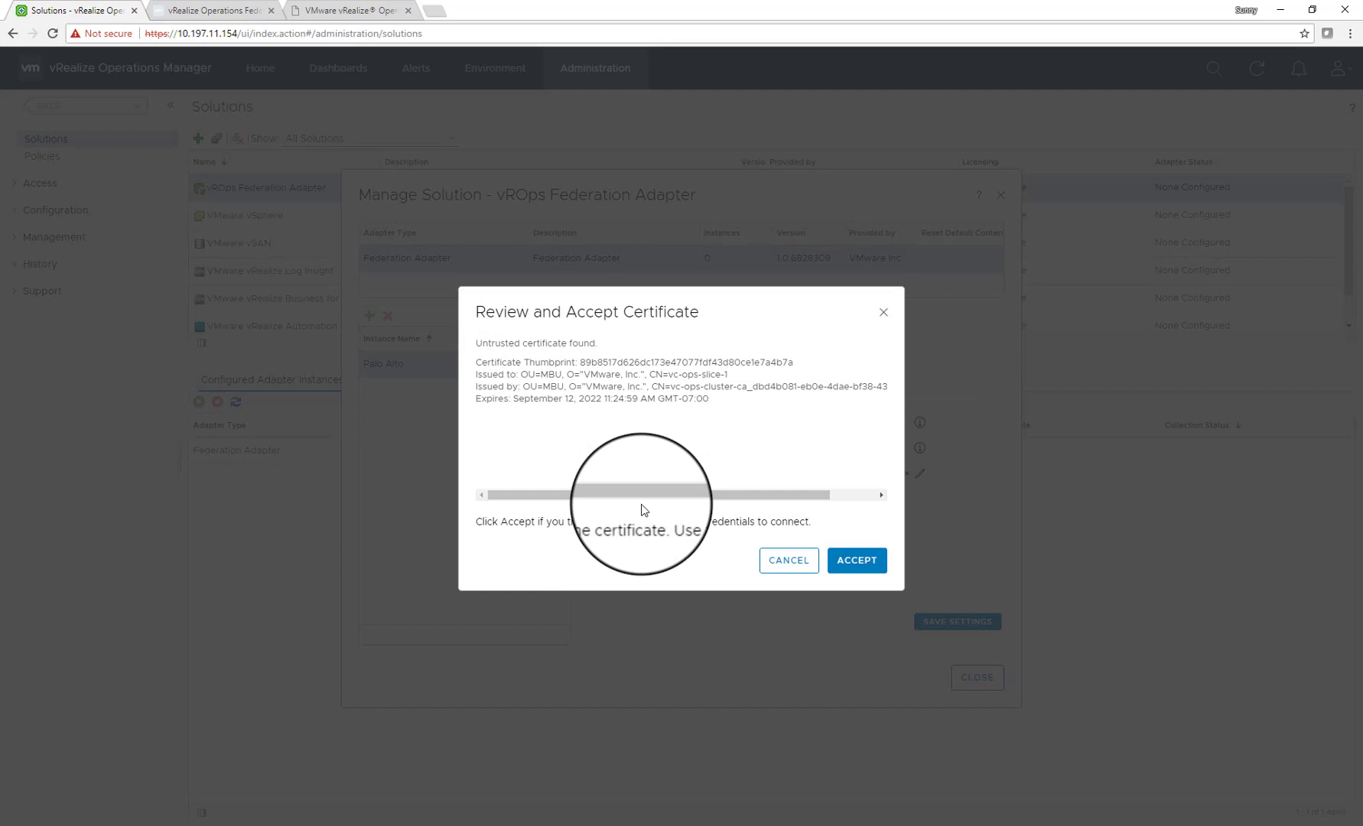
{"action": "left_click", "coordinate": [857, 566]}
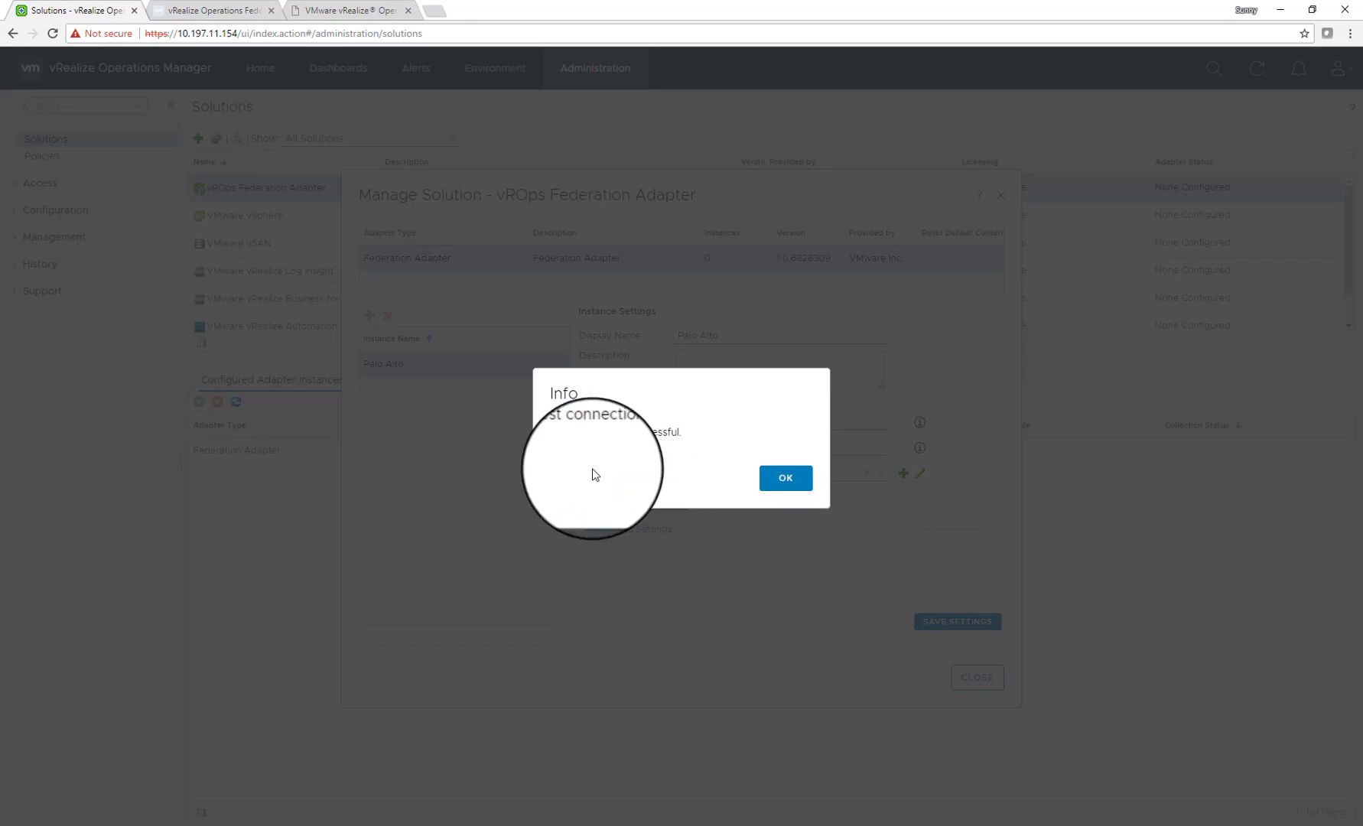
{"action": "left_click", "coordinate": [781, 481]}
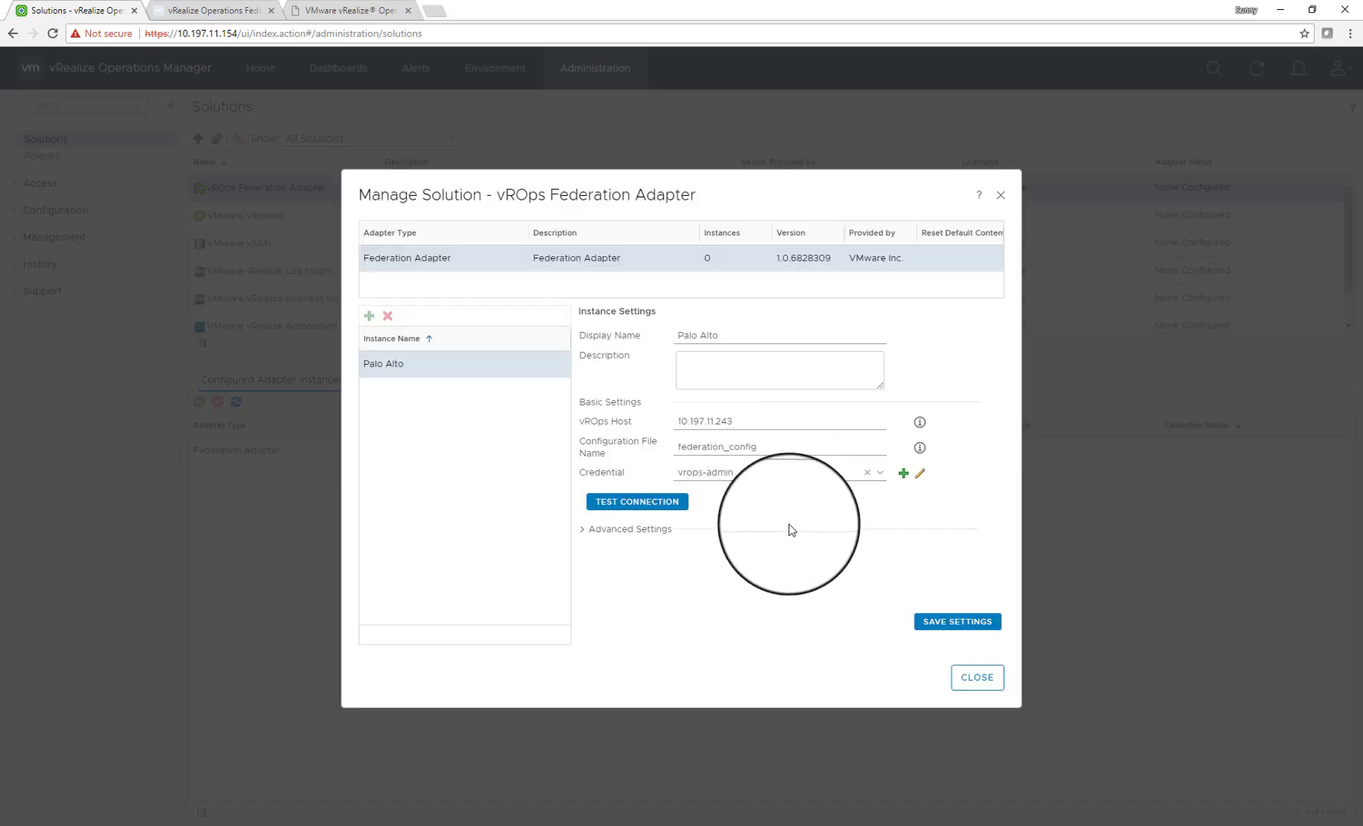
{"action": "left_click", "coordinate": [950, 622]}
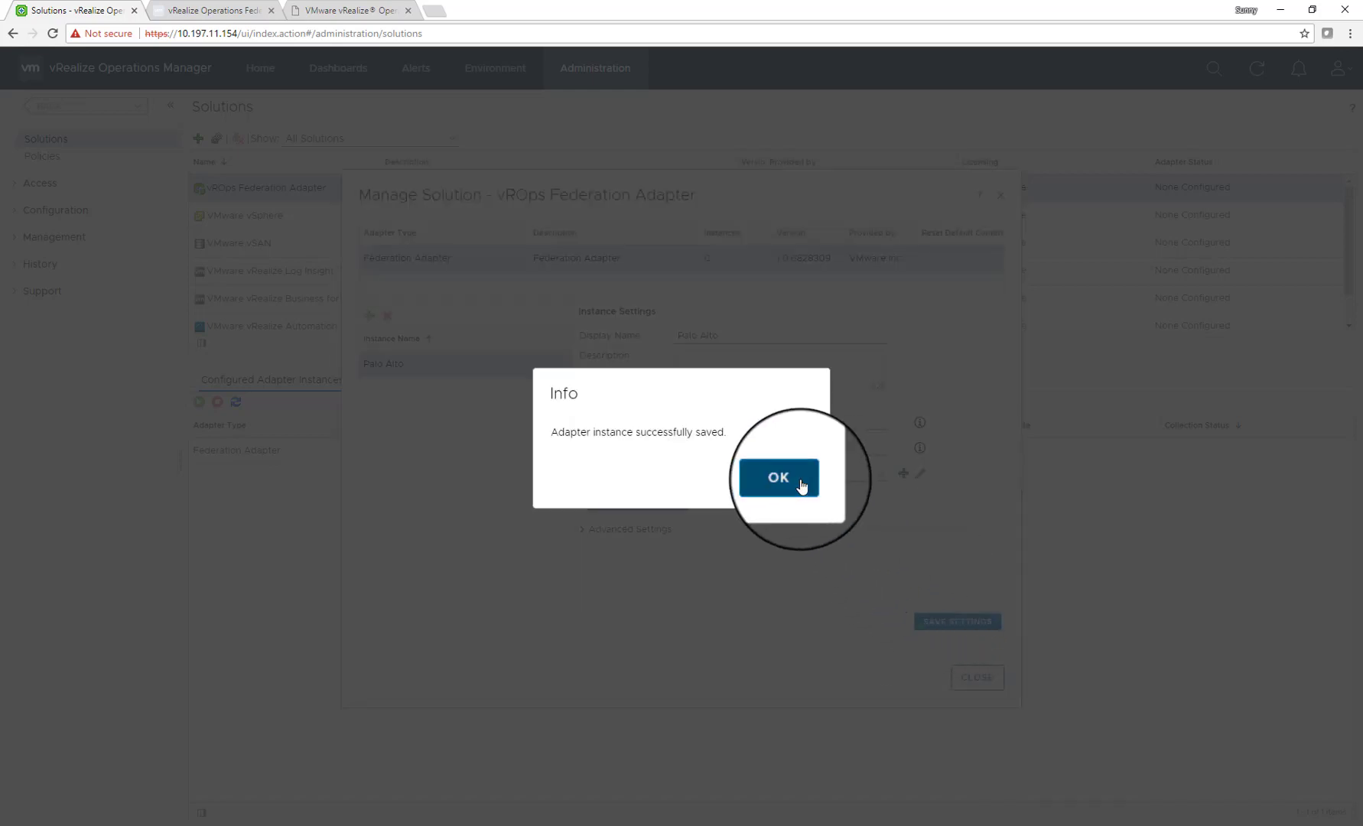
Dismiss the 'Adapter instance successfully saved' confirmation
{"action": "left_click", "coordinate": [797, 482]}
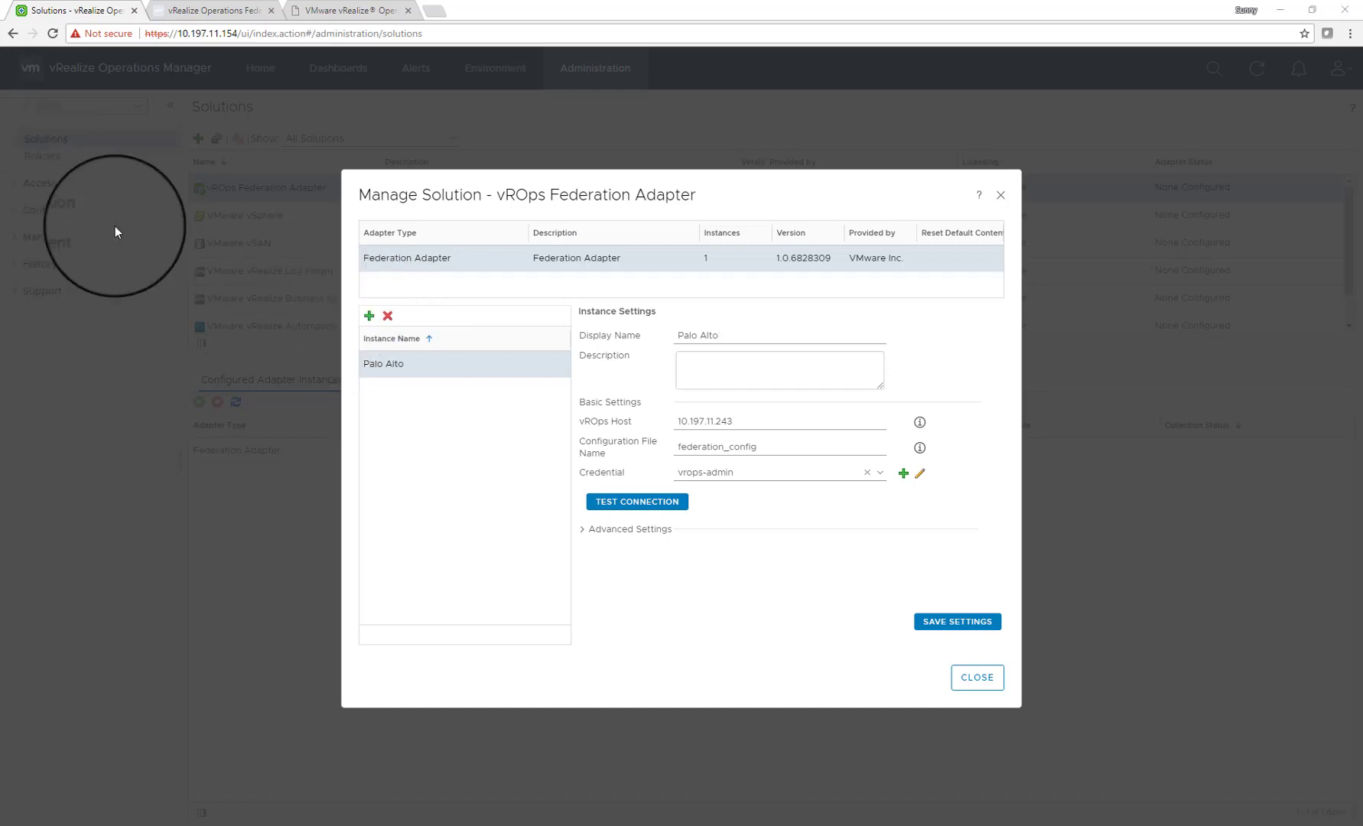
Add a London instance with vROps host 10.197.11.72 and configuration file federation_config
{"action": "left_click", "coordinate": [369, 315]}
{"action": "left_click", "coordinate": [794, 341]}
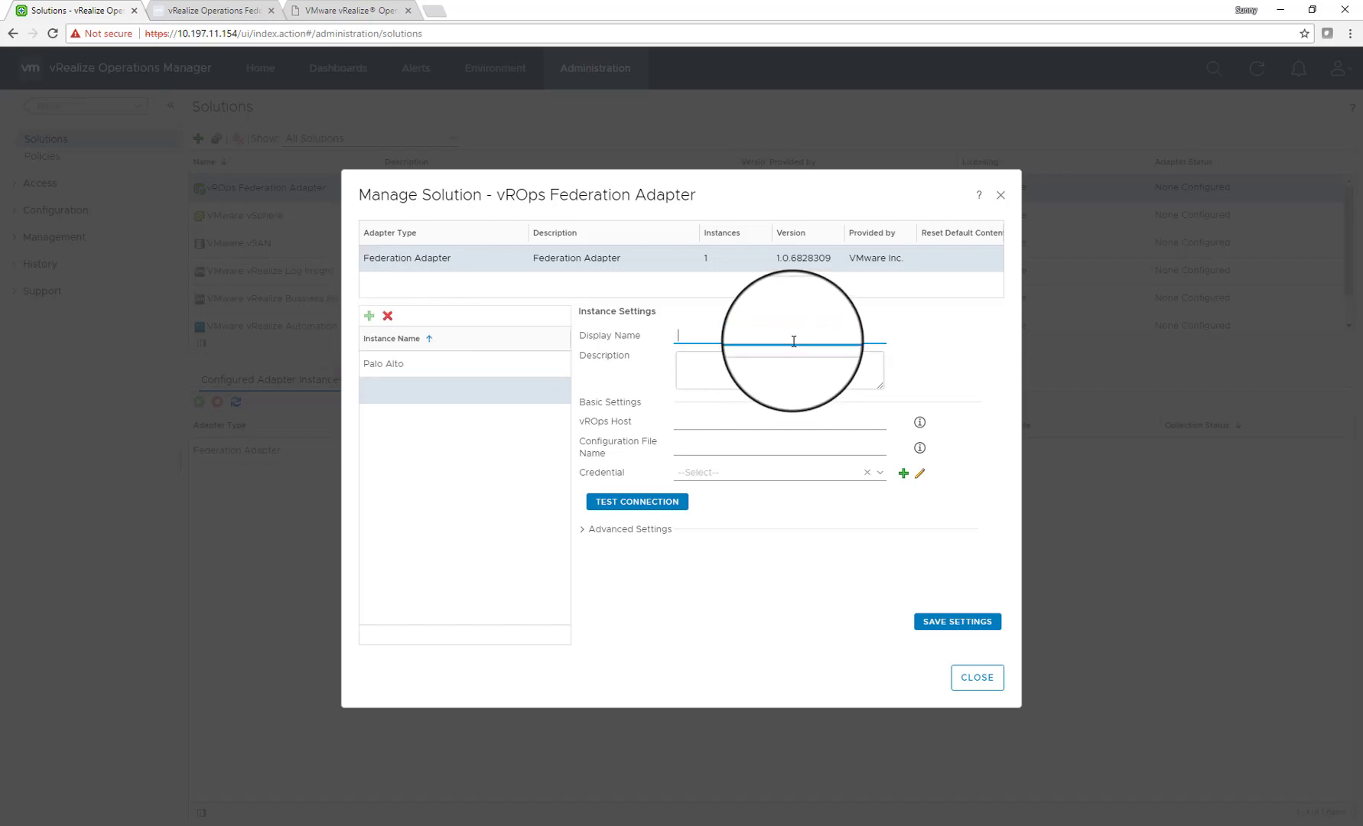
{"action": "type", "text": "London"}
{"action": "left_click", "coordinate": [785, 418]}
{"action": "type", "text": "10.197.11.72"}
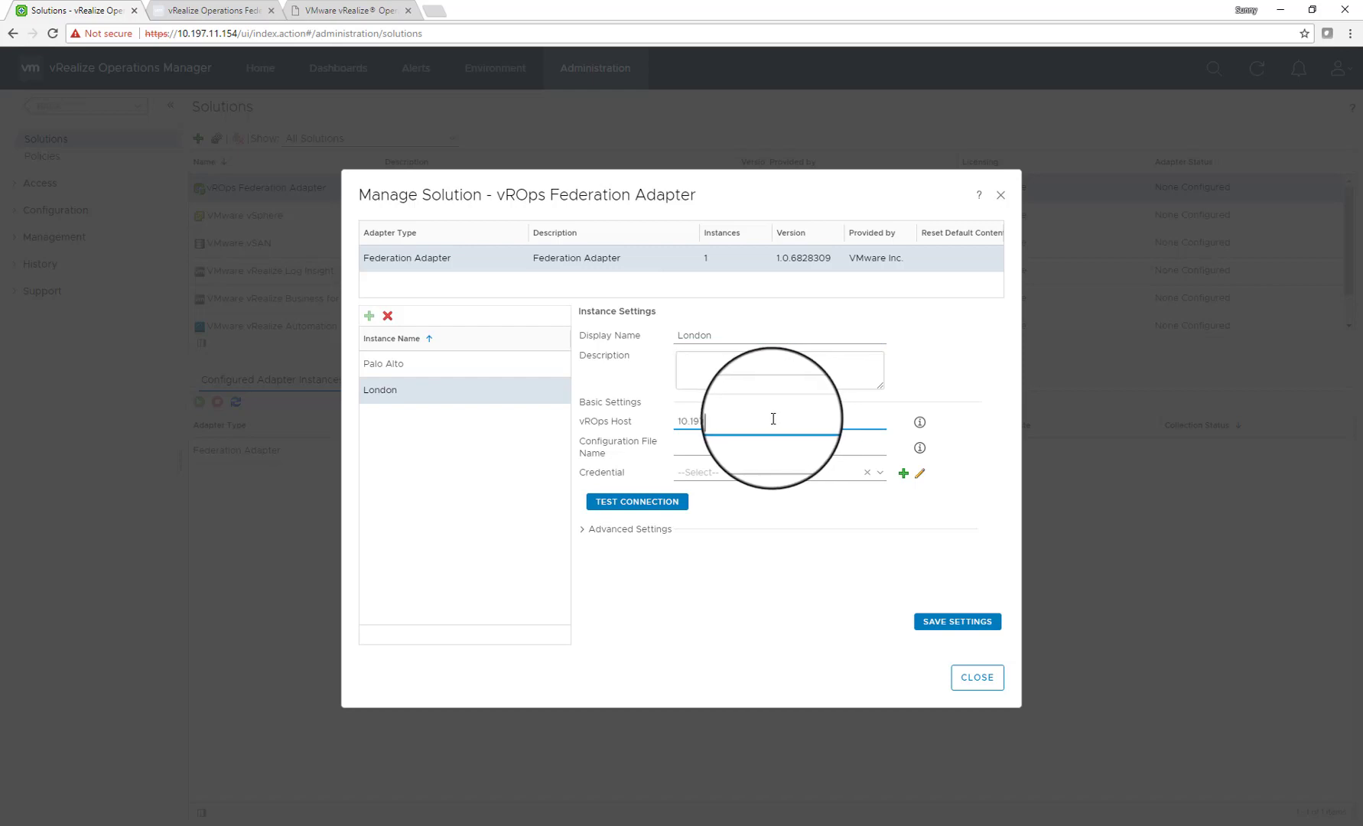
{"action": "left_click", "coordinate": [742, 449]}
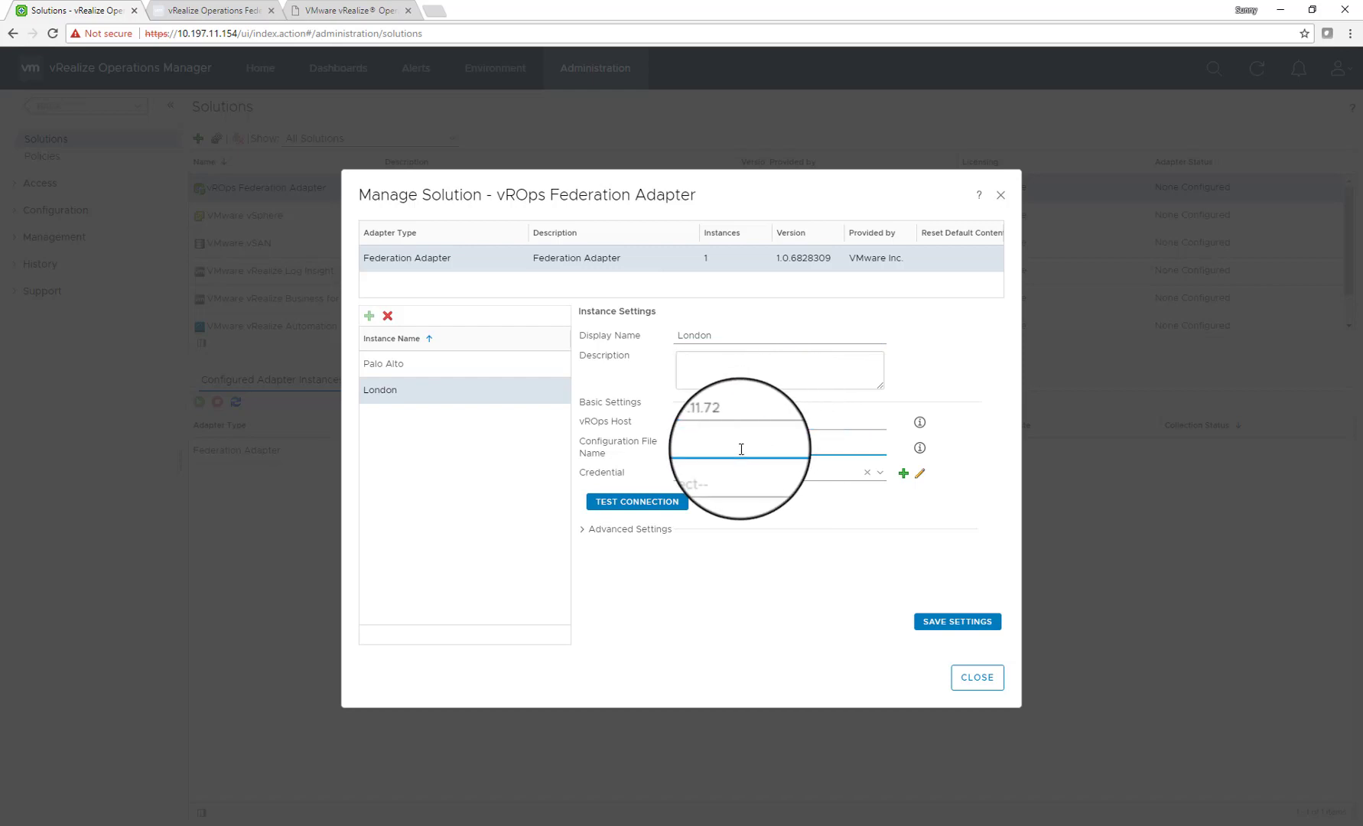
{"action": "type", "text": "federation_config"}
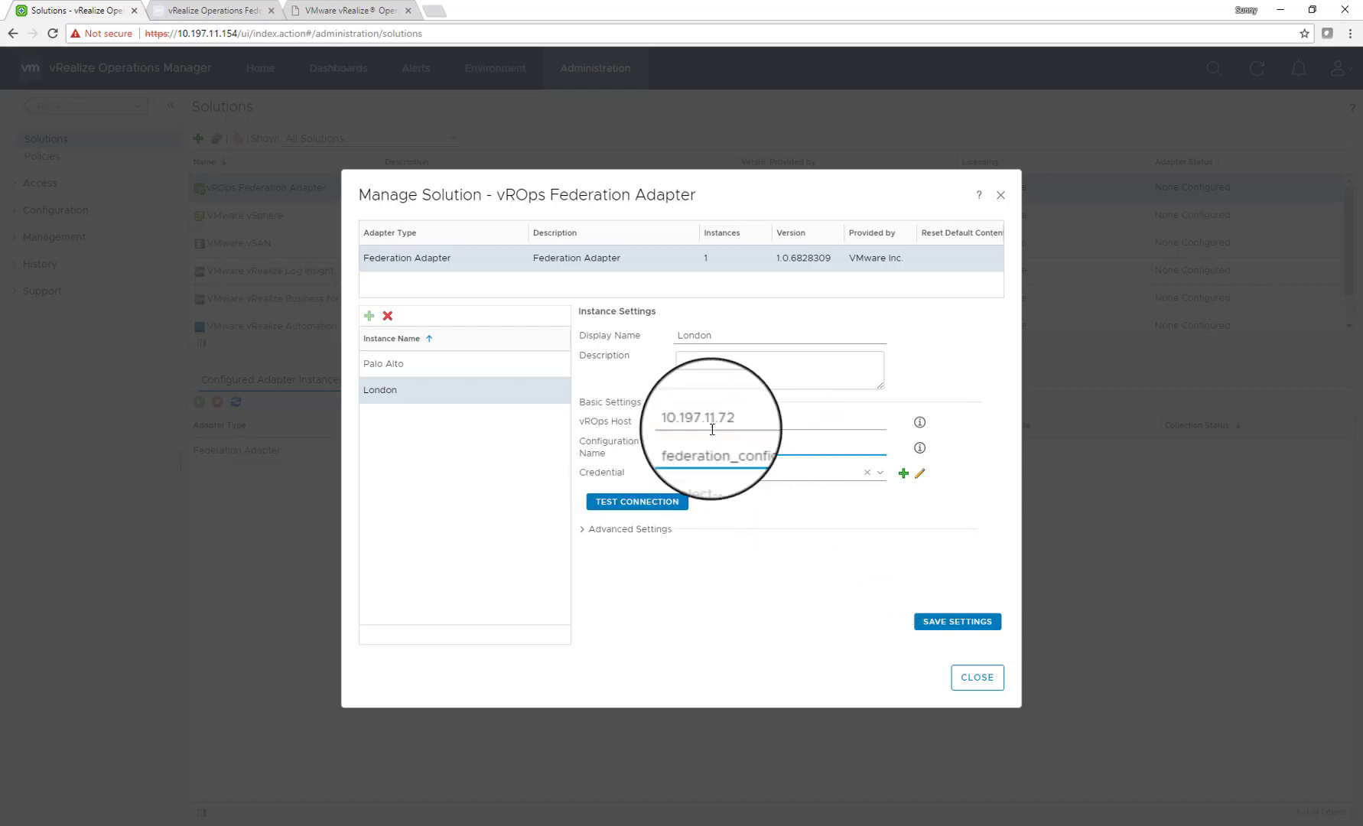
{"action": "left_click", "coordinate": [905, 474]}
Fill in a vrops-admin credential with user name admin and the password, and try saving it
{"action": "left_click", "coordinate": [664, 438]}
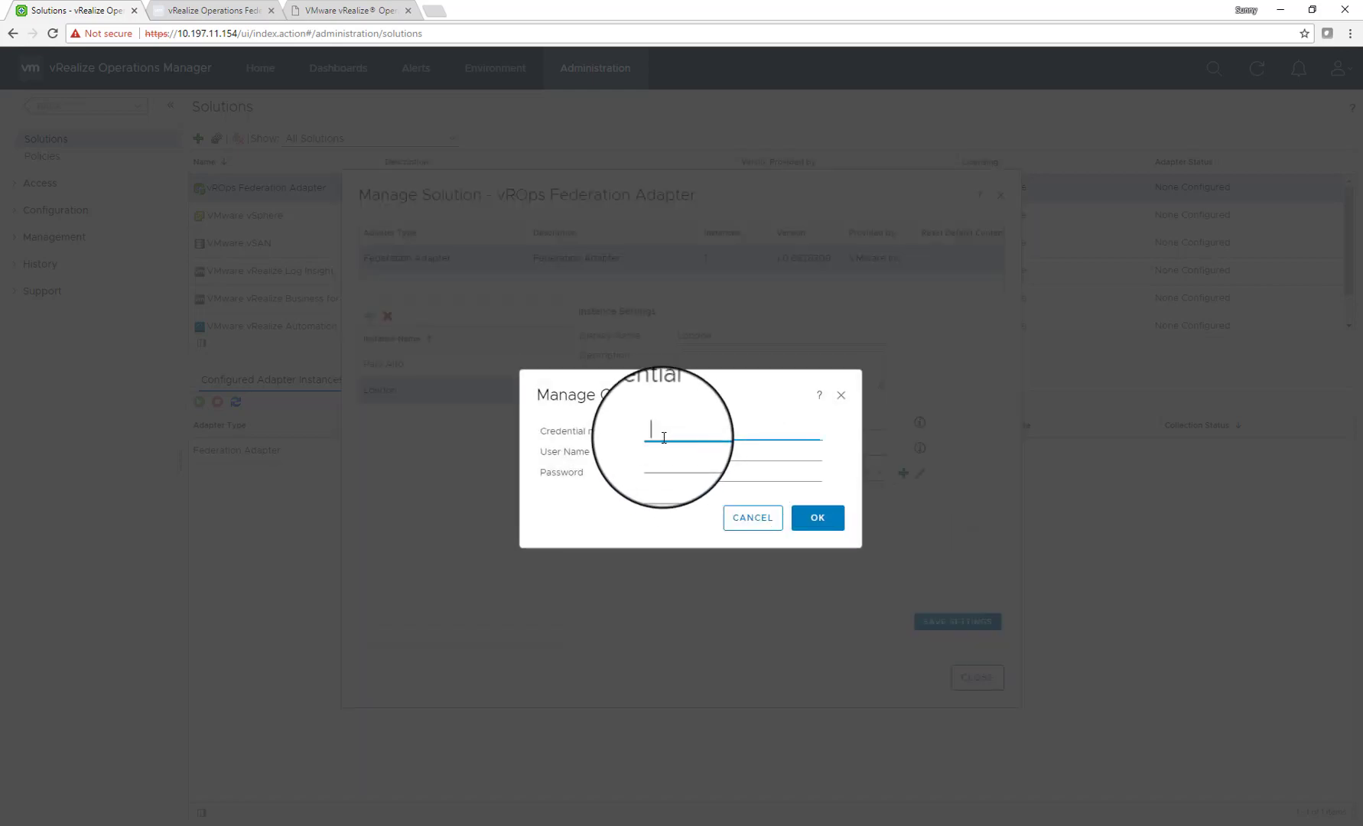
{"action": "type", "text": "vrops-admin"}
{"action": "key", "text": "Tab"}
{"action": "type", "text": "admin"}
{"action": "key", "text": "Tab"}
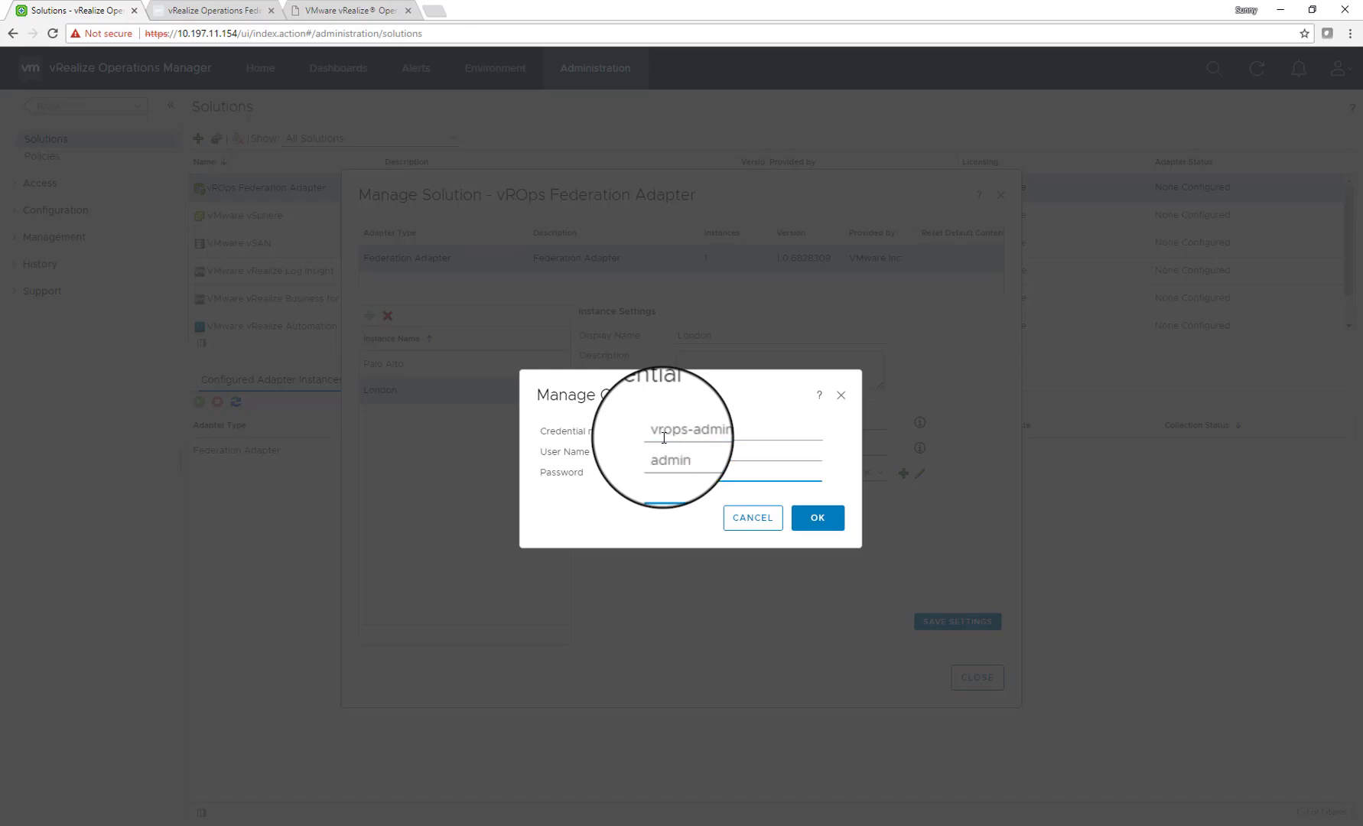
{"action": "type", "text": "admin"}
{"action": "type", "text": "•••"}
{"action": "key", "text": "BackSpace"}
{"action": "key", "text": "BackSpace"}
{"action": "key", "text": "BackSpace"}
{"action": "key", "text": "BackSpace"}
{"action": "key", "text": "BackSpace"}
{"action": "key", "text": "BackSpace"}
{"action": "key", "text": "BackSpace"}
{"action": "key", "text": "BackSpace"}
{"action": "type", "text": "••••••"}
{"action": "key", "text": "BackSpace"}
{"action": "key", "text": "BackSpace"}
{"action": "key", "text": "BackSpace"}
{"action": "key", "text": "BackSpace"}
{"action": "key", "text": "BackSpace"}
{"action": "key", "text": "BackSpace"}
{"action": "type", "text": "••••••••"}
{"action": "left_click", "coordinate": [812, 519]}
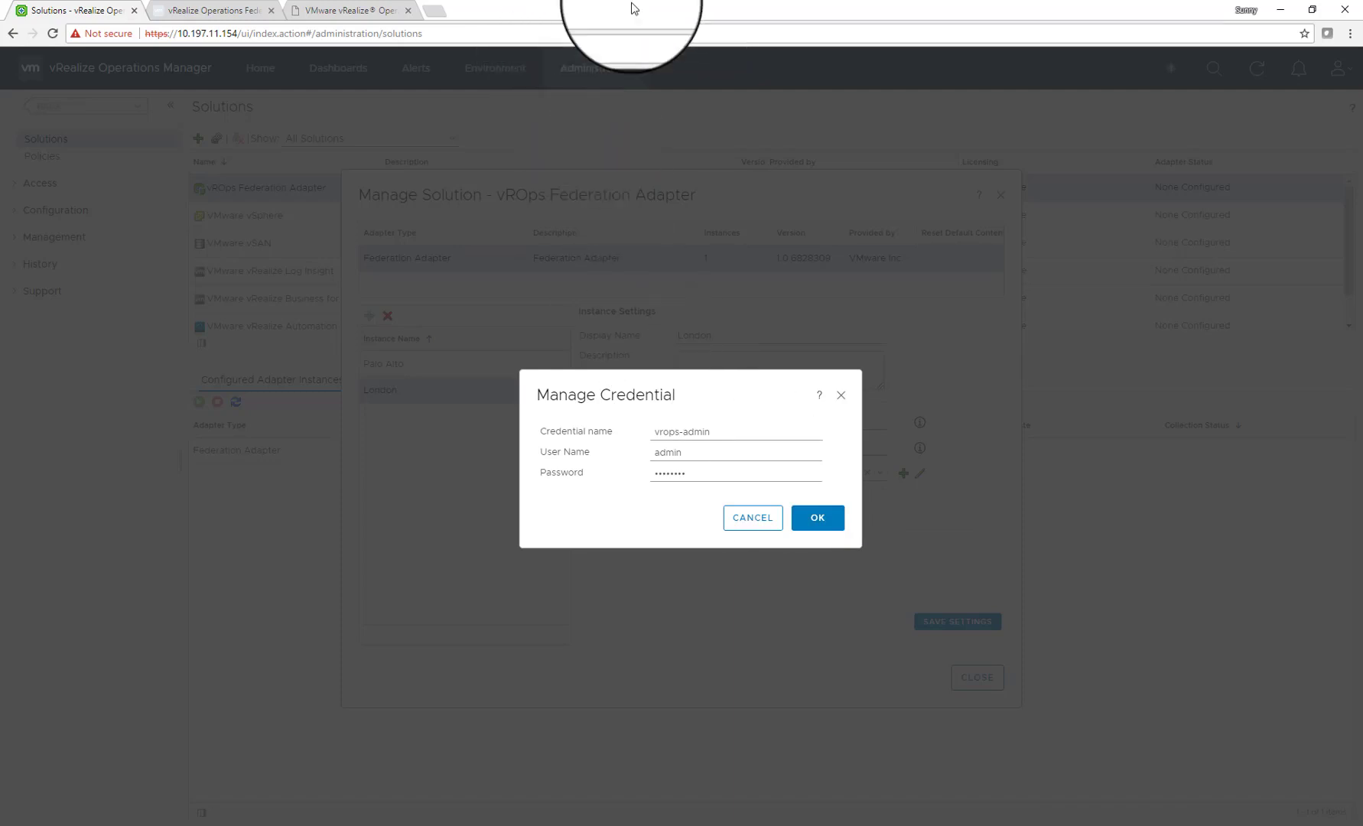
Rename the duplicate credential to vrops-admin-London and save it
{"action": "left_click", "coordinate": [726, 431]}
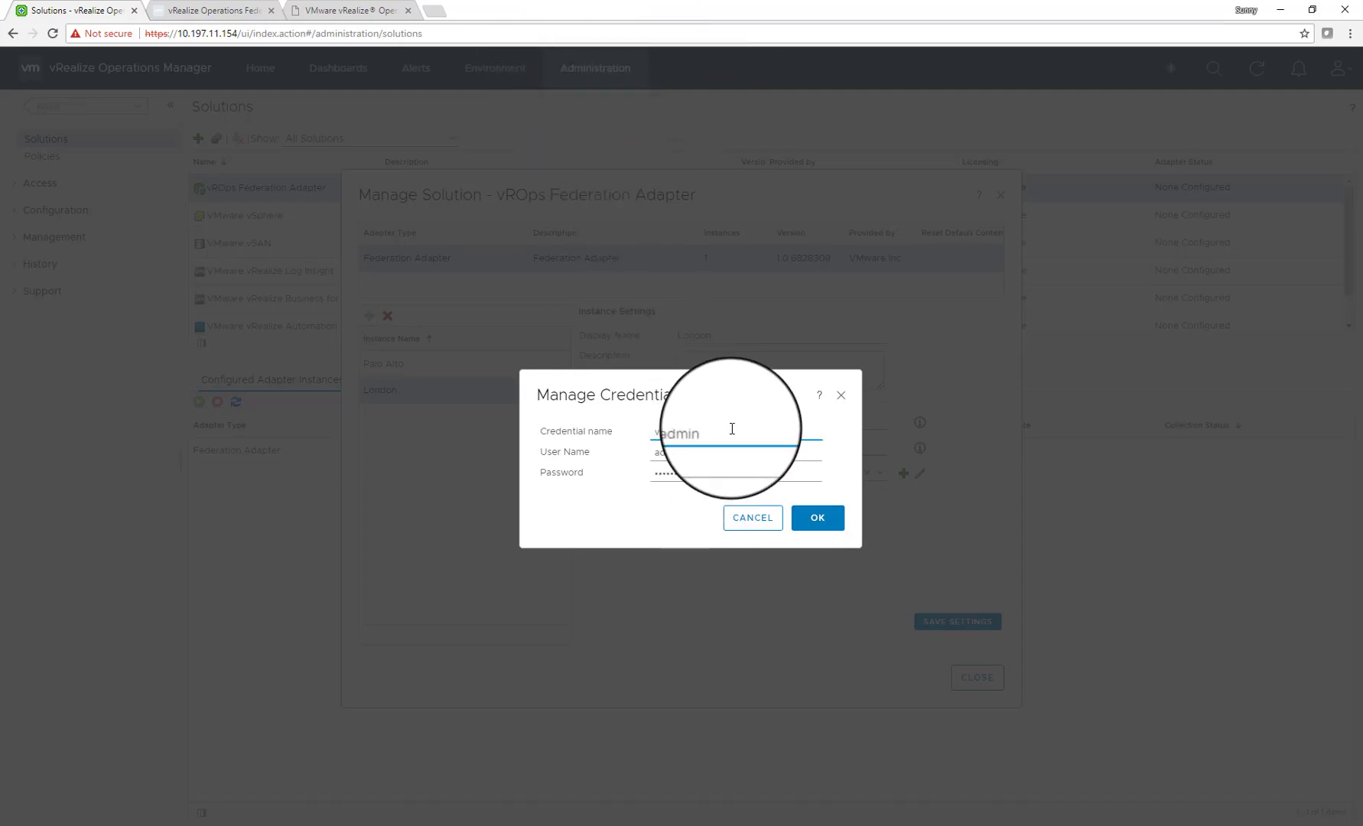
{"action": "type", "text": "-London"}
{"action": "left_click", "coordinate": [845, 522]}
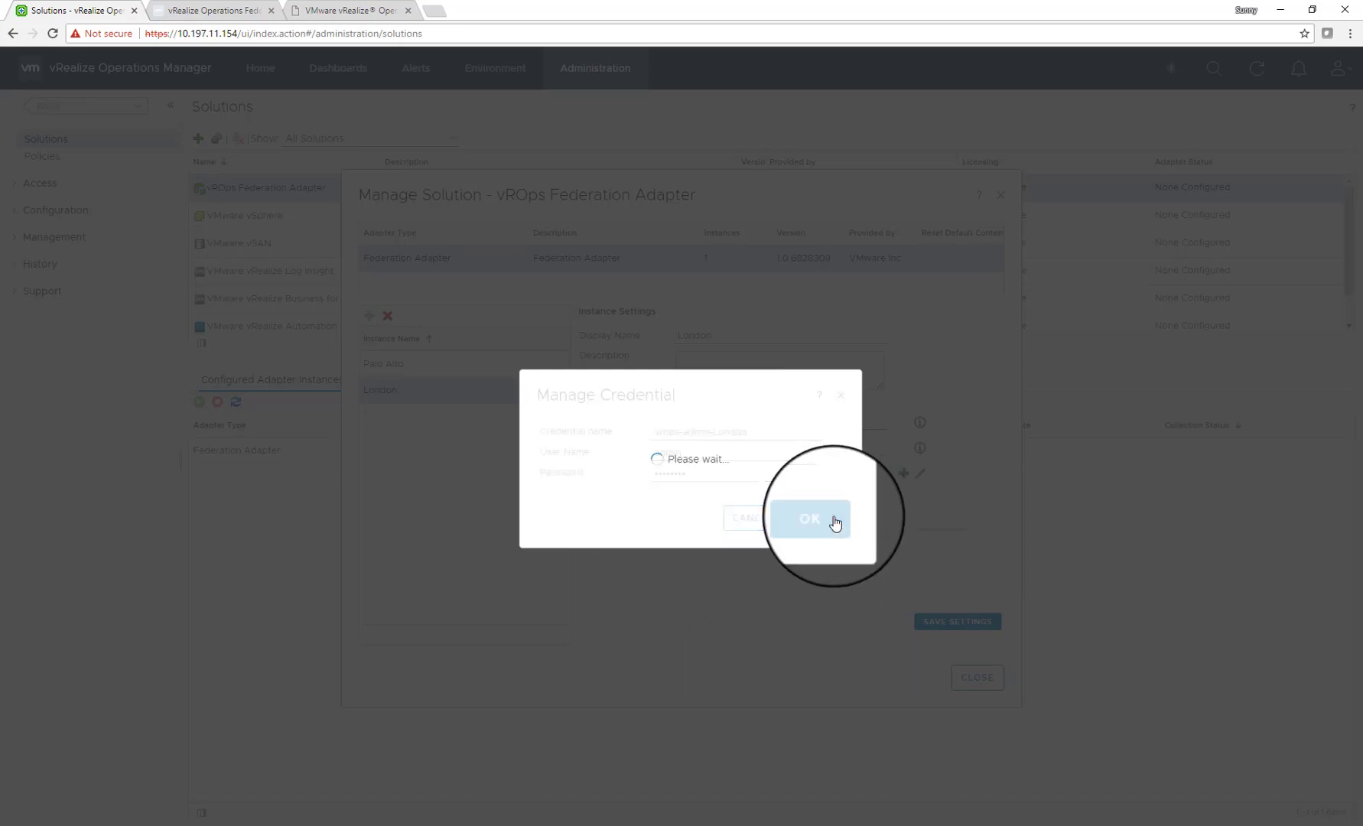
Test the London connection, save the instance, and close the Federation Adapter settings
{"action": "left_click", "coordinate": [650, 504]}
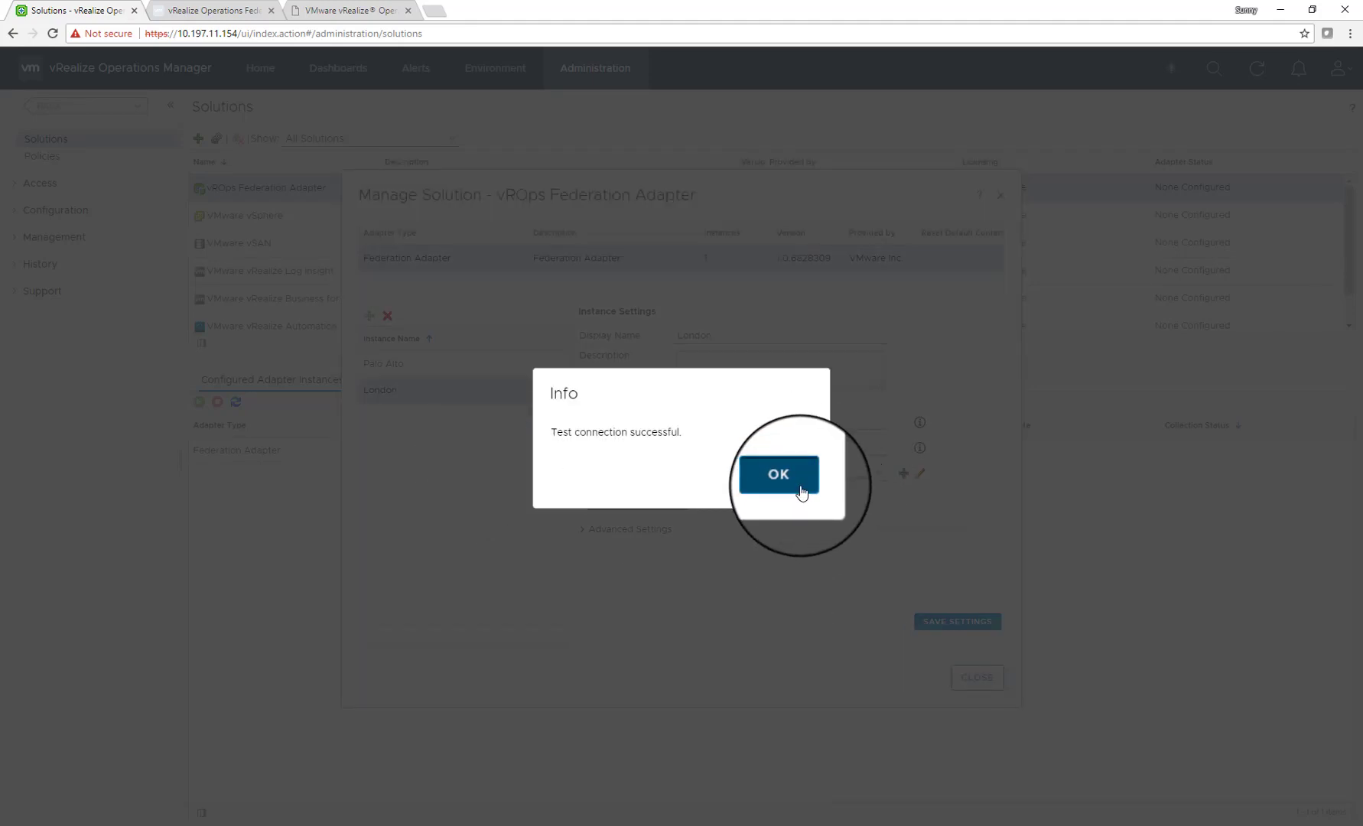
{"action": "left_click", "coordinate": [801, 491]}
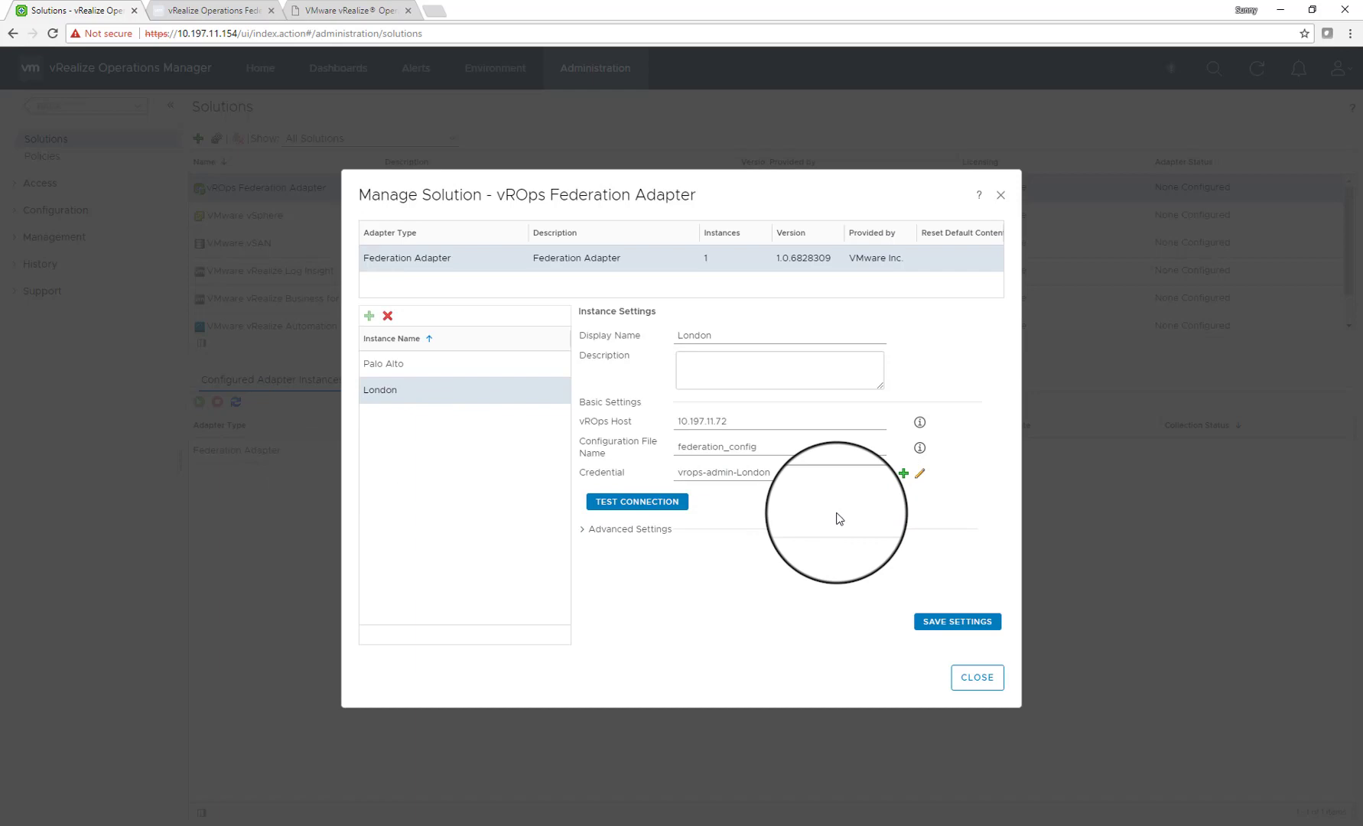
{"action": "left_click", "coordinate": [982, 622]}
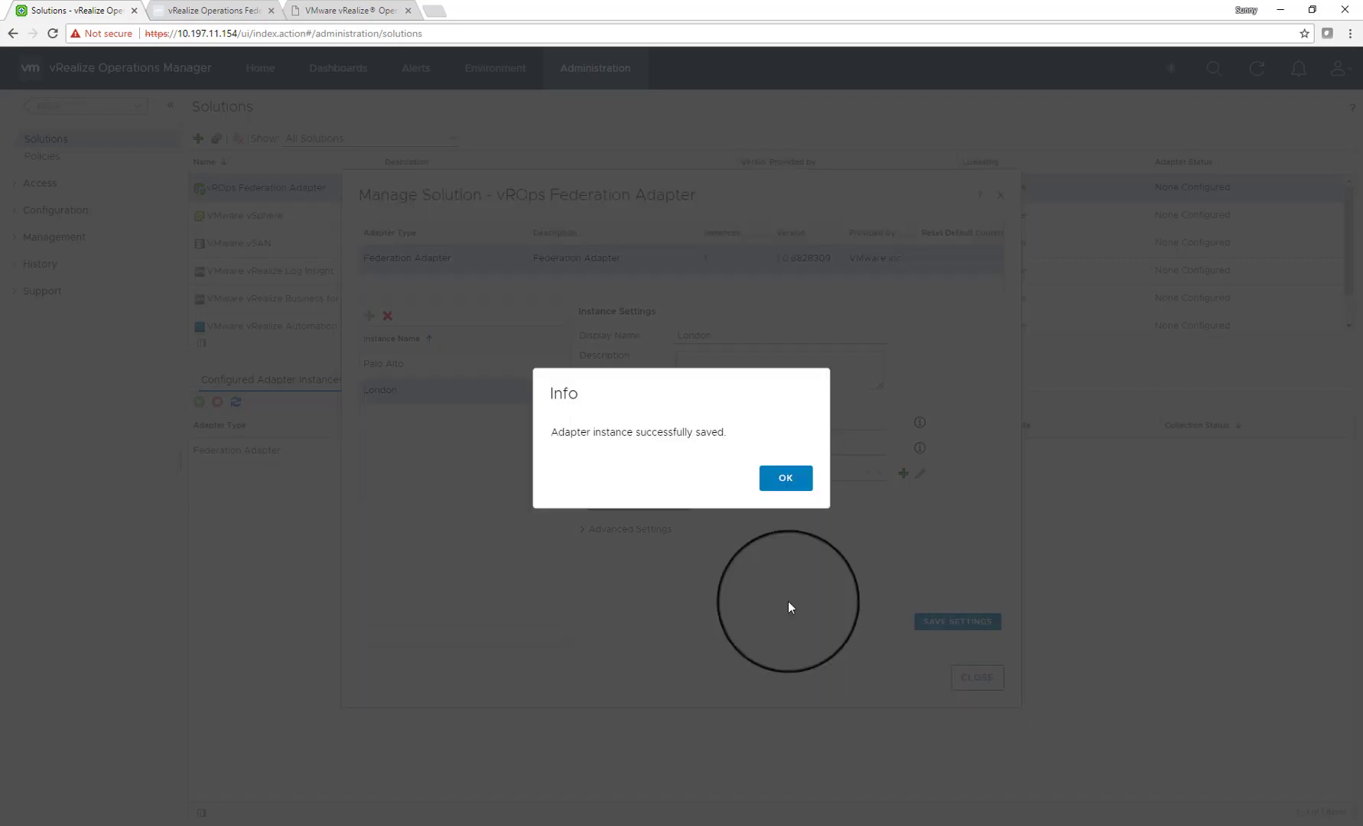
{"action": "left_click", "coordinate": [782, 476]}
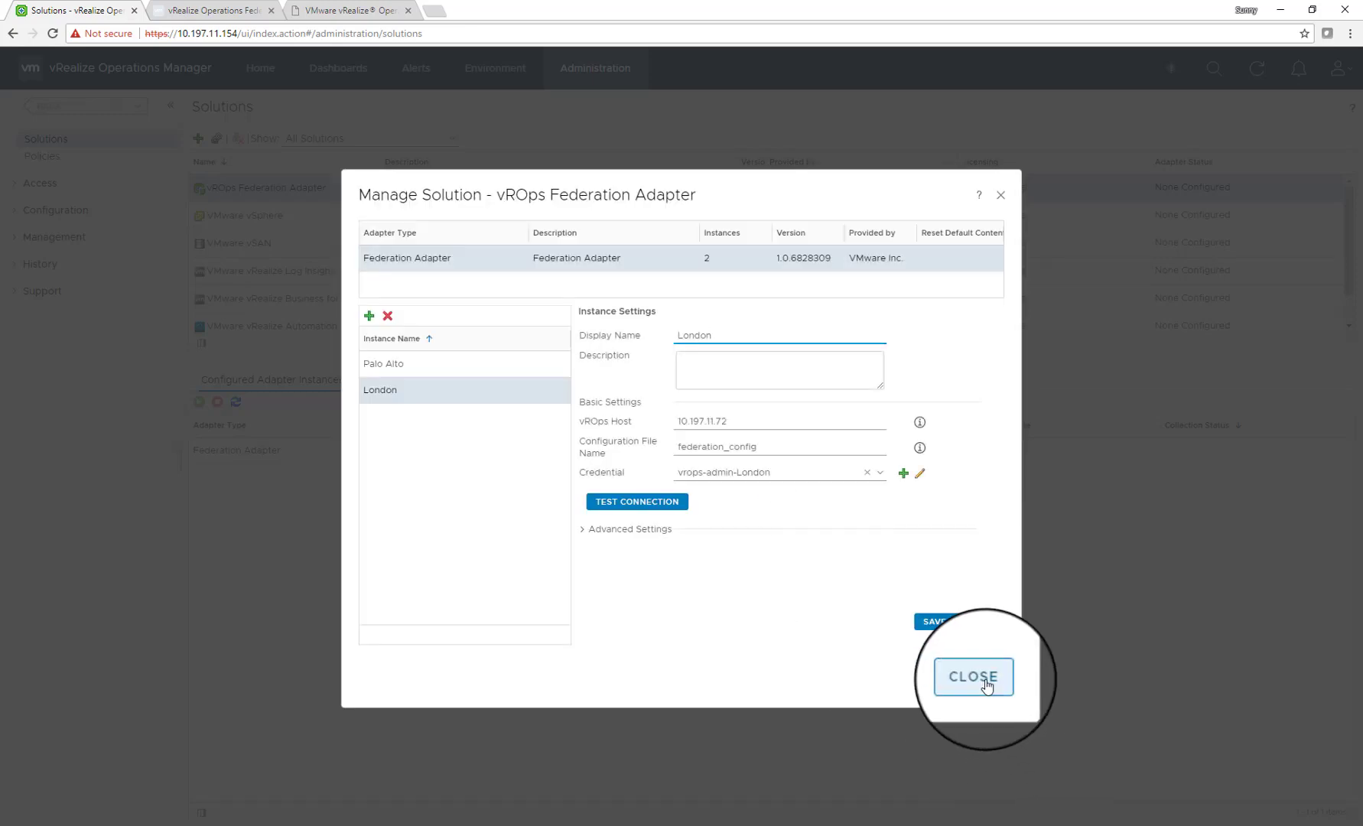
{"action": "left_click", "coordinate": [982, 679]}
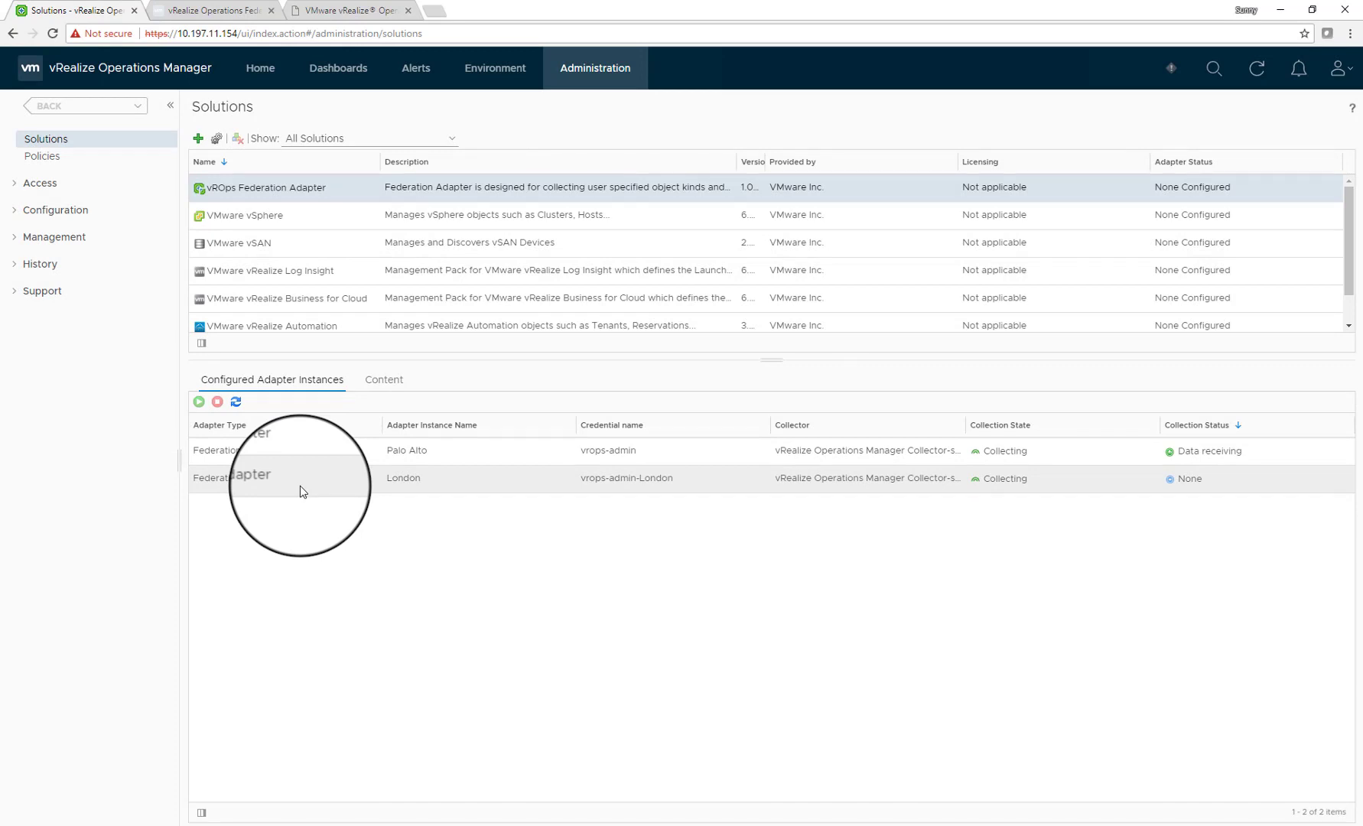
Select Palo Alto, refresh until both instances show Data receiving, then go to Dashboards
{"action": "left_click", "coordinate": [1068, 461]}
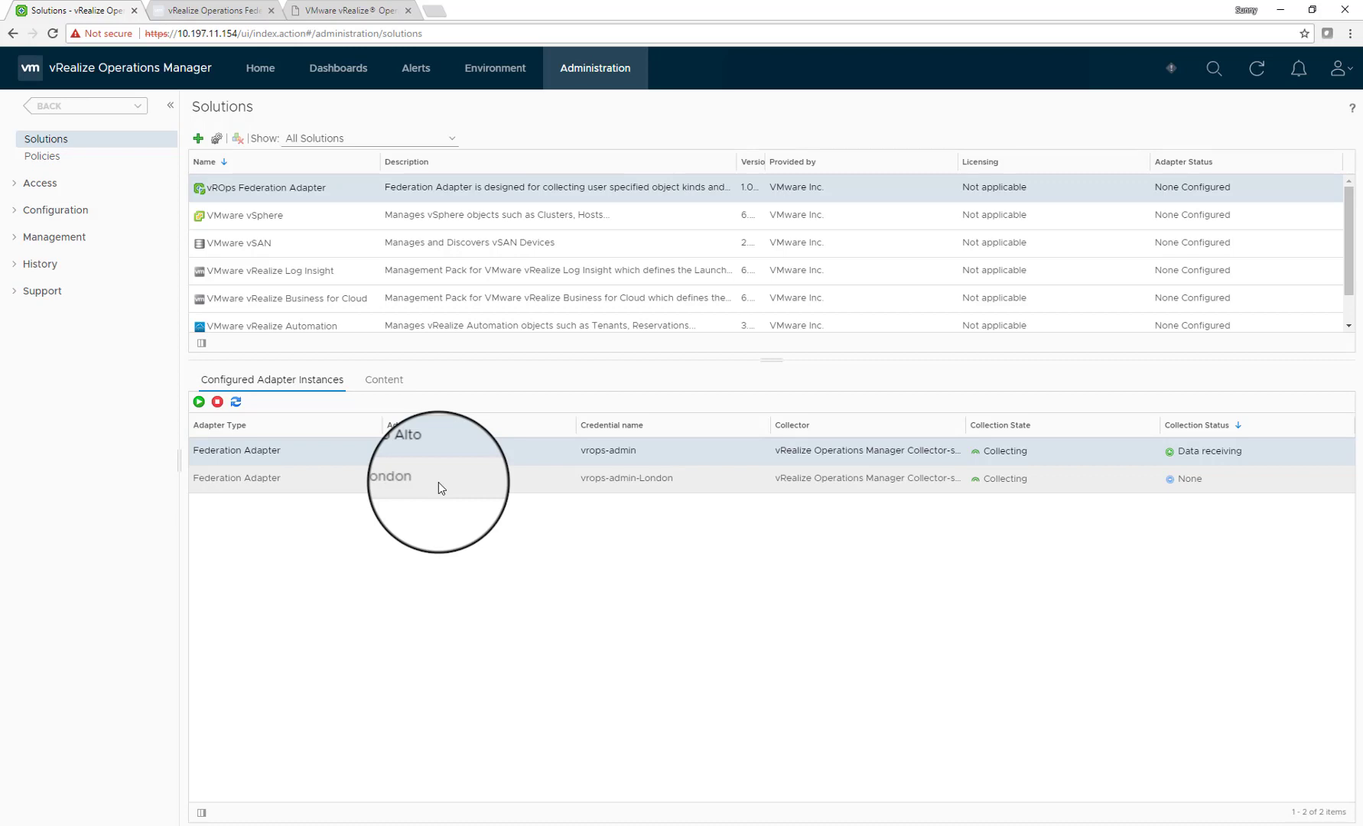
{"action": "left_click", "coordinate": [1257, 73]}
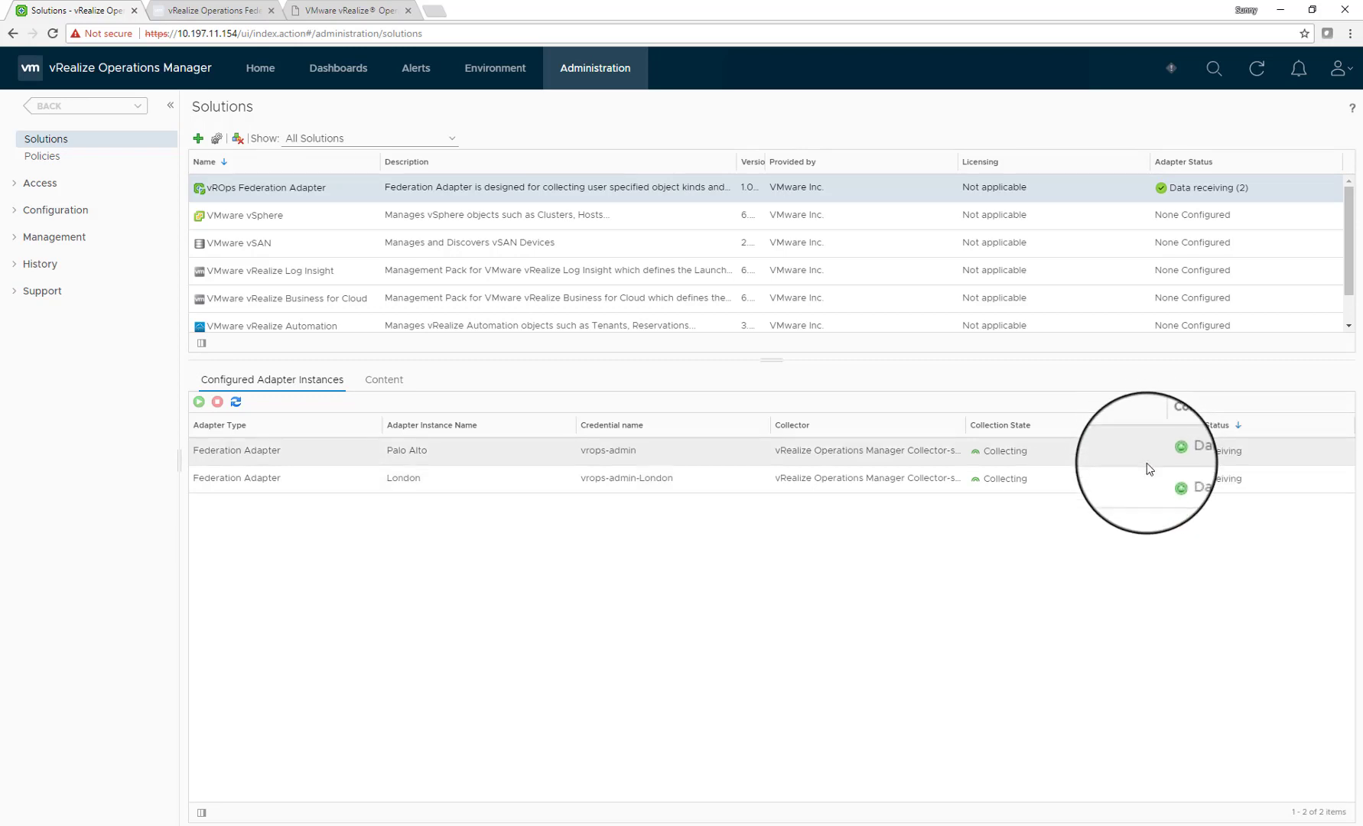
{"action": "left_click", "coordinate": [357, 75]}
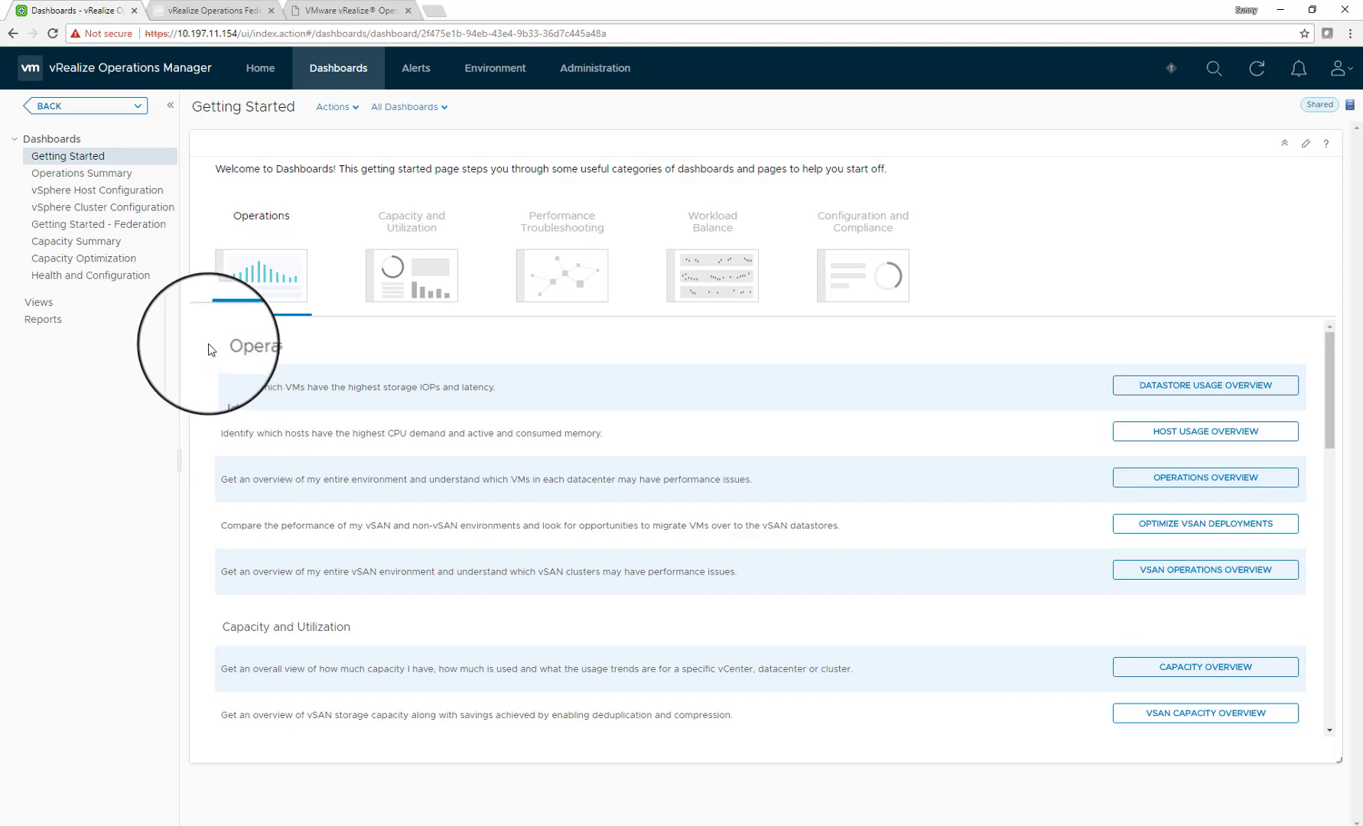
Open the Getting Started - Federation dashboard and inspect the Palo Alto and London nodes in its deployment map
{"action": "left_click", "coordinate": [69, 227]}
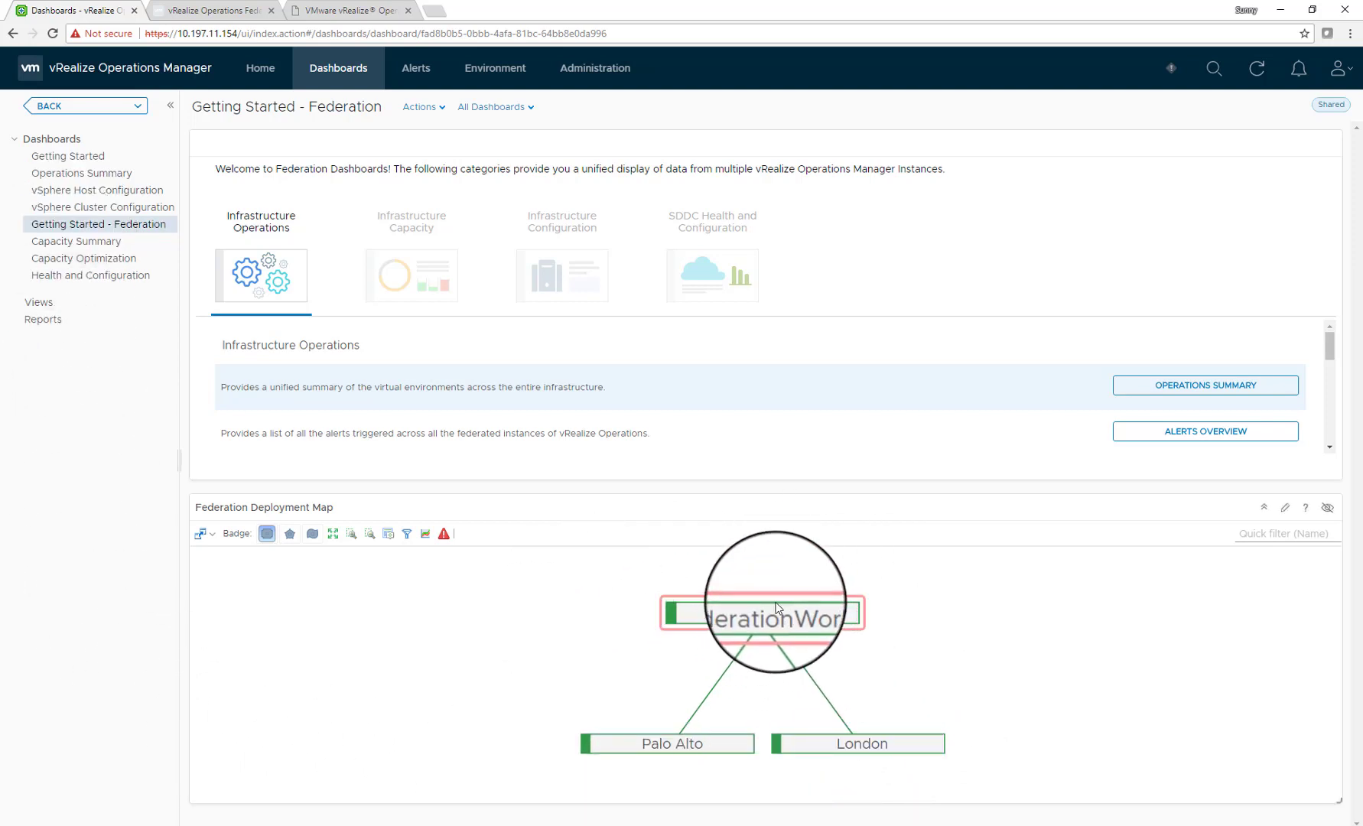
{"action": "mouse_move", "coordinate": [666, 753]}
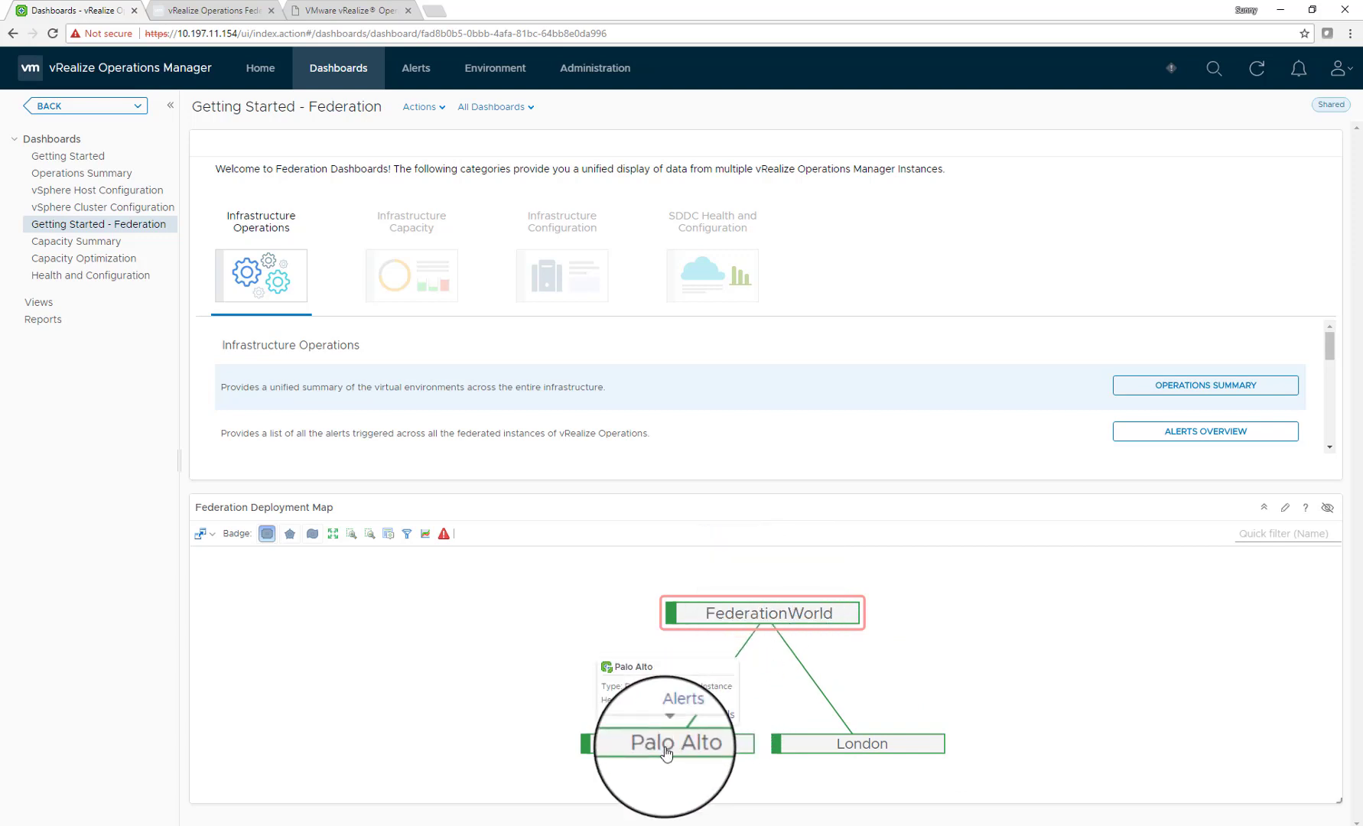
{"action": "mouse_move", "coordinate": [828, 746]}
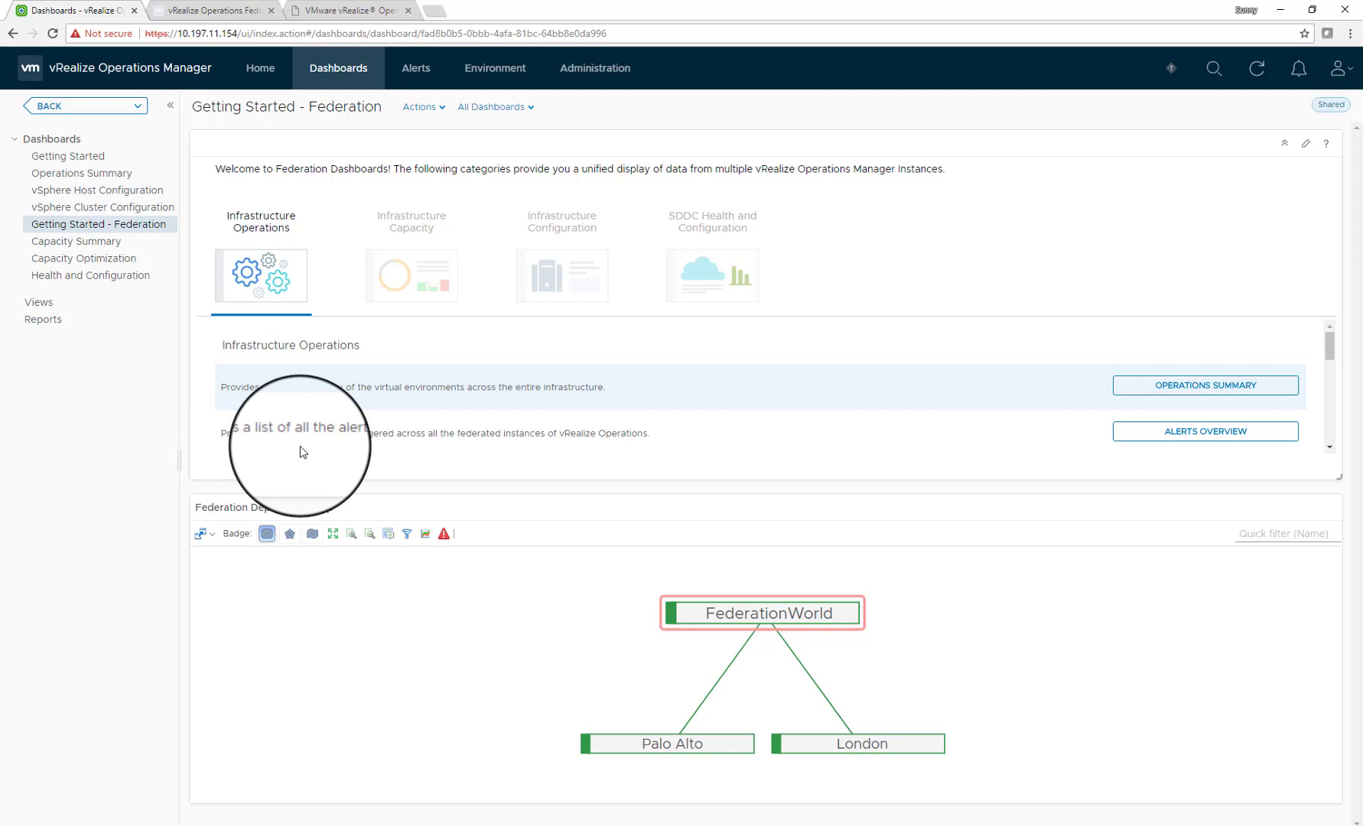
Browse the Infrastructure Capacity, Infrastructure Configuration, then SDDC Health and Configuration dashboard categories
{"action": "left_click", "coordinate": [420, 280]}
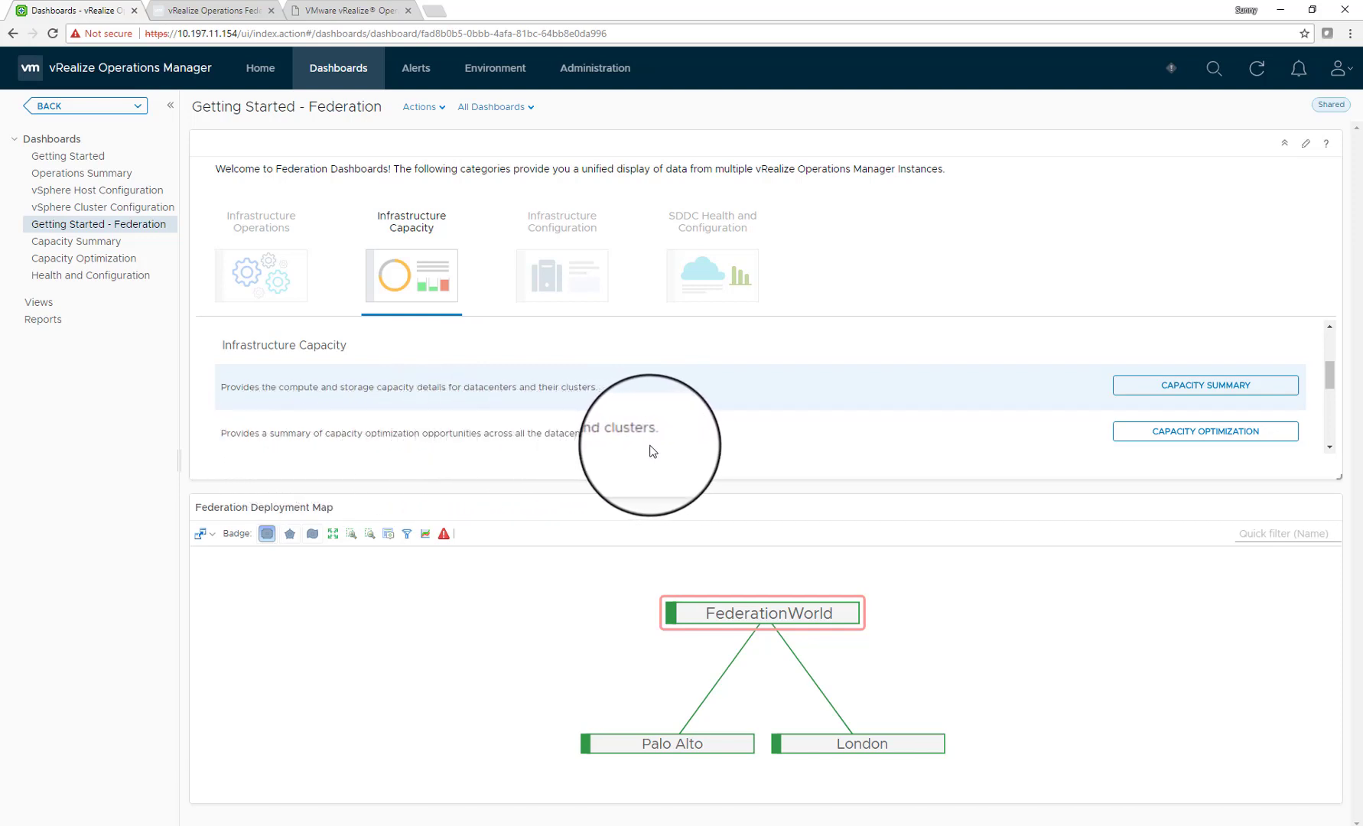
{"action": "left_click", "coordinate": [576, 280]}
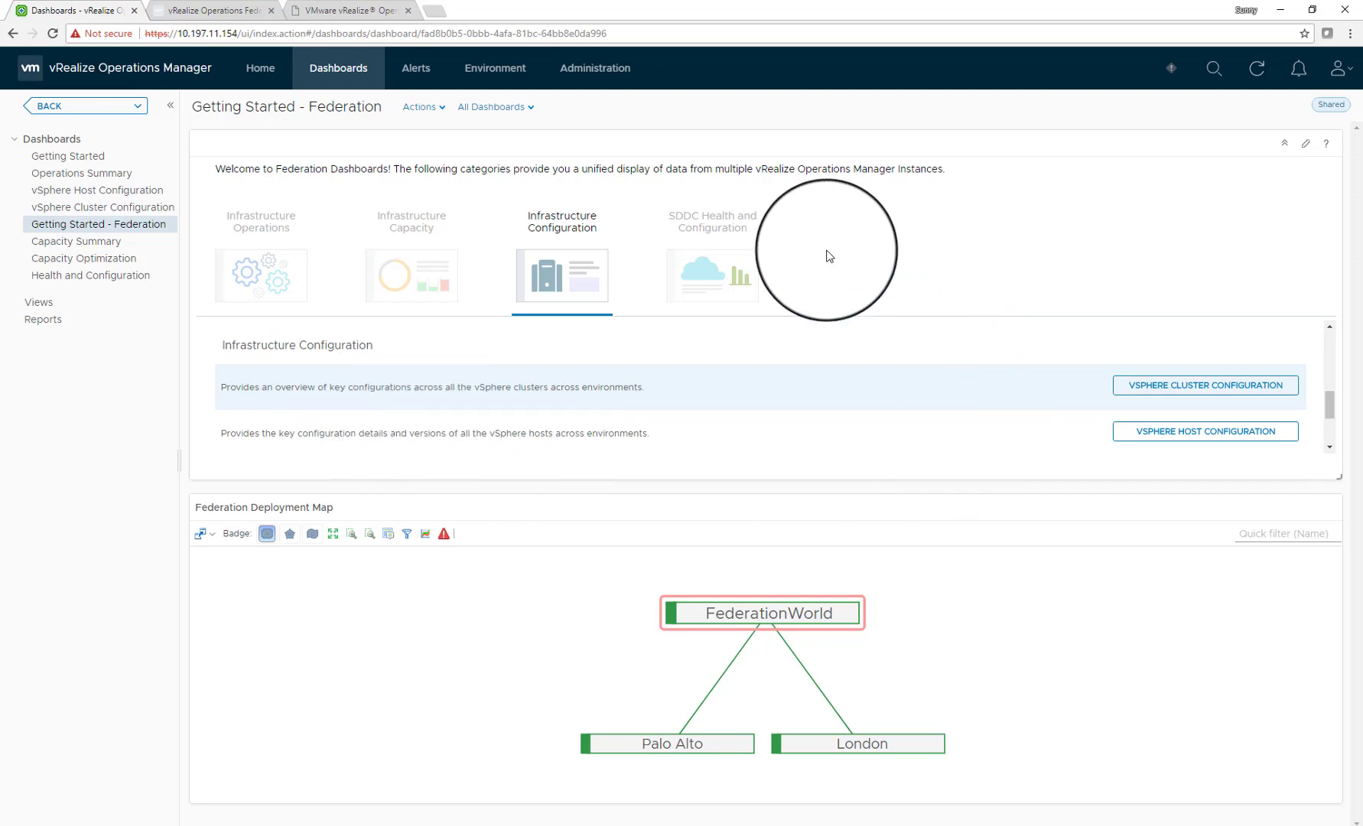
{"action": "left_click", "coordinate": [717, 269]}
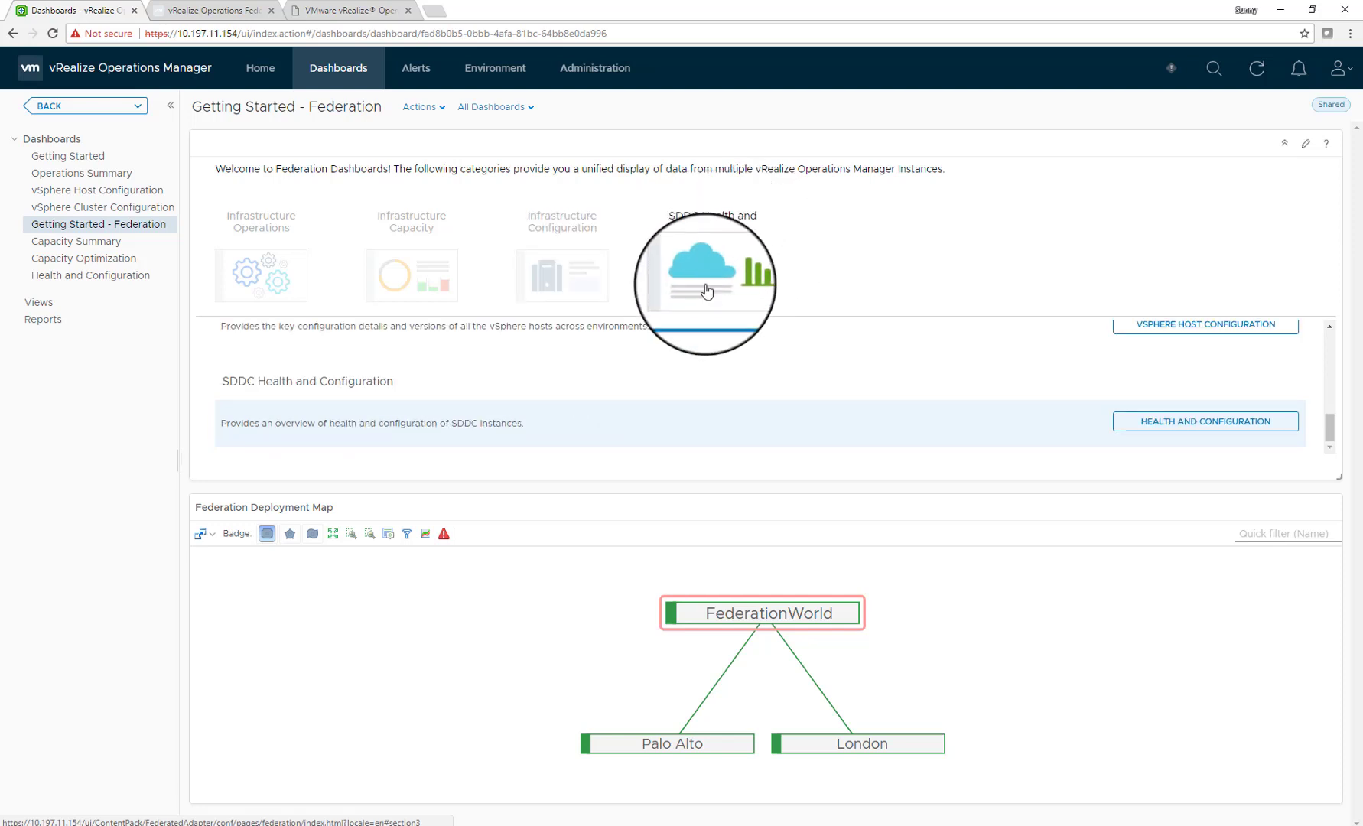